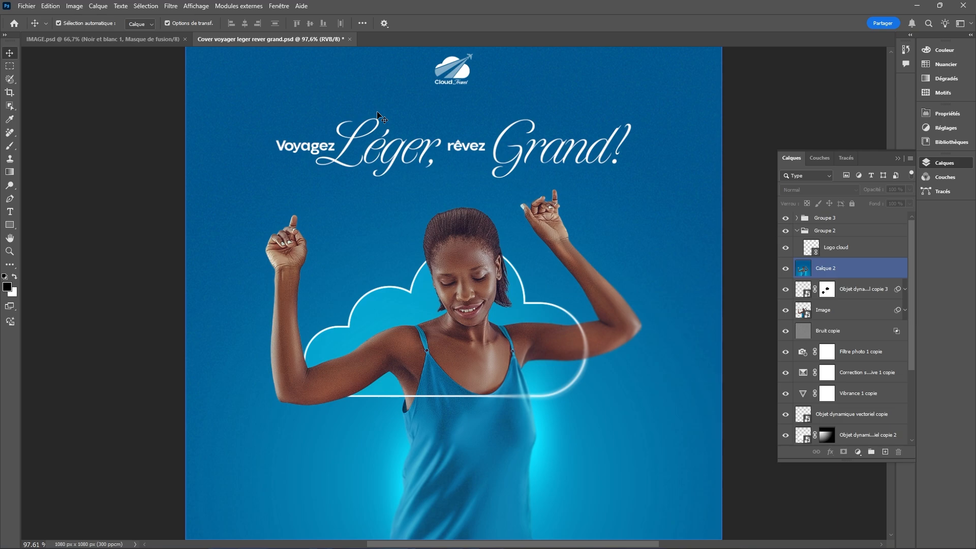
Step: Create a new 1080 x 1080 px document at 300 pixels/centimetre, in 8-bit RGB colour with a white background
click(377, 112)
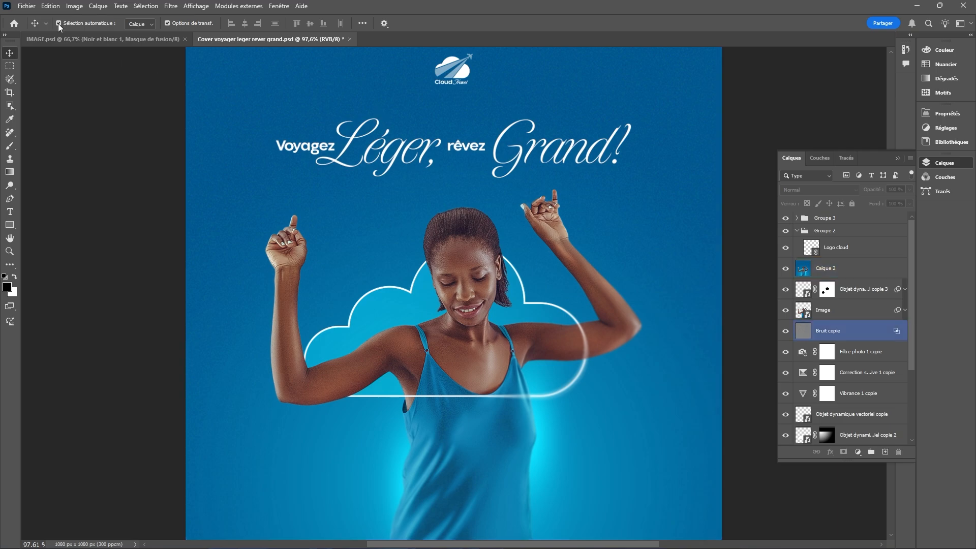
click(26, 7)
click(32, 21)
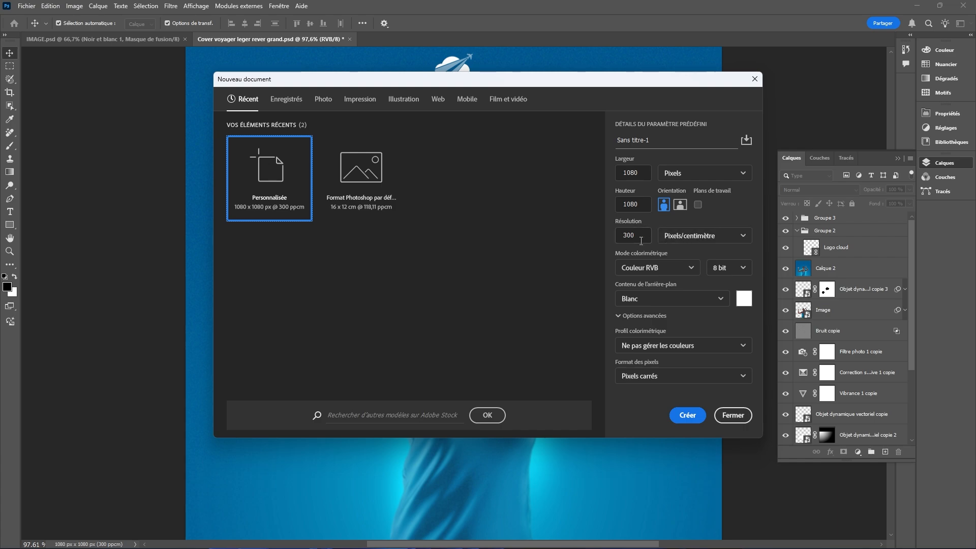
click(744, 239)
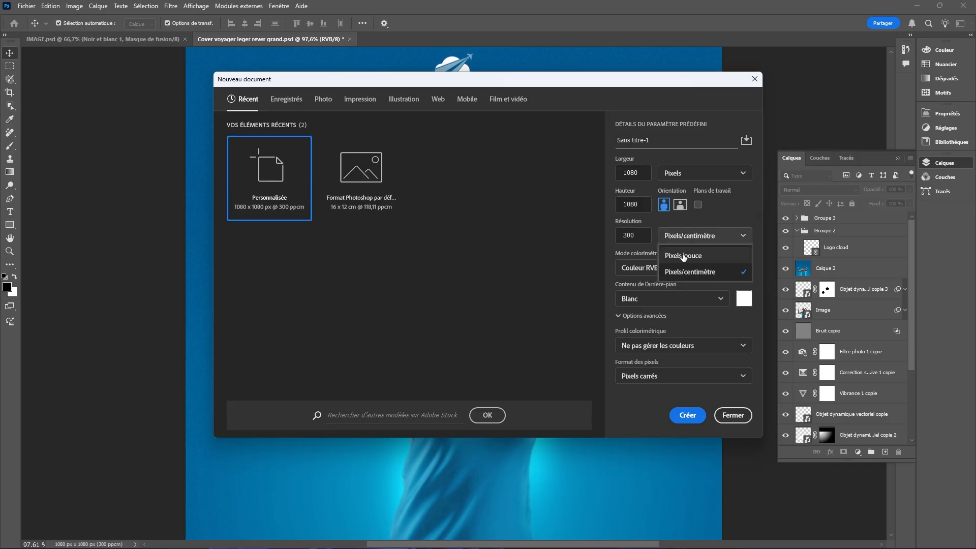
click(729, 216)
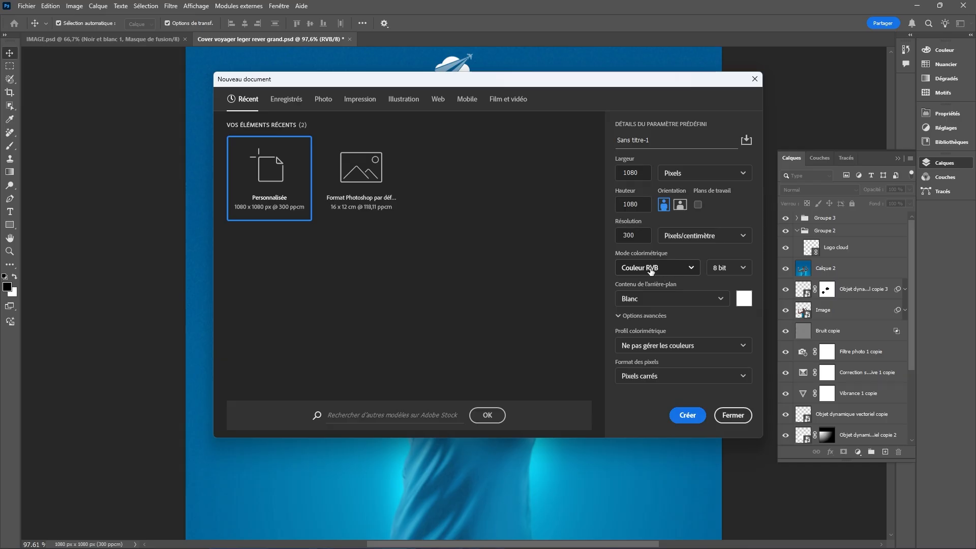
click(686, 268)
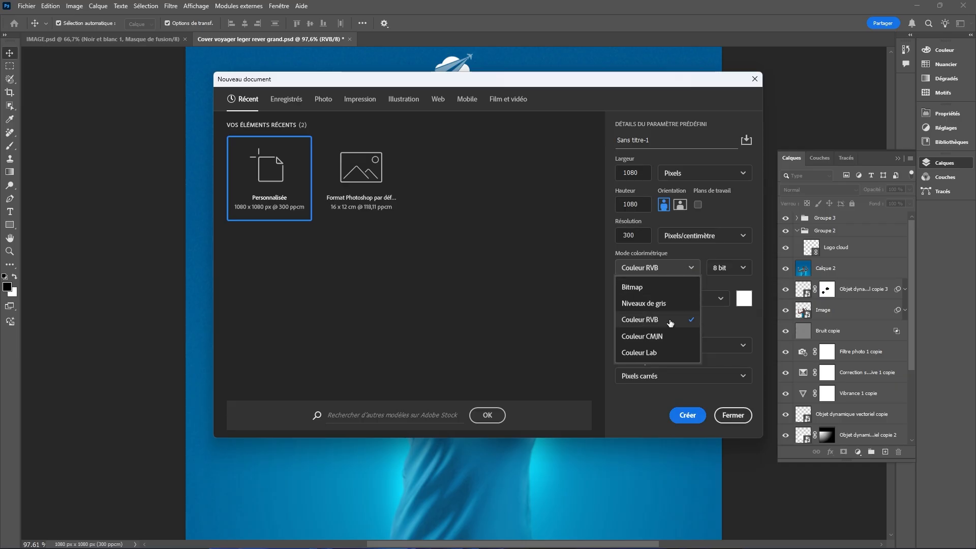
click(715, 285)
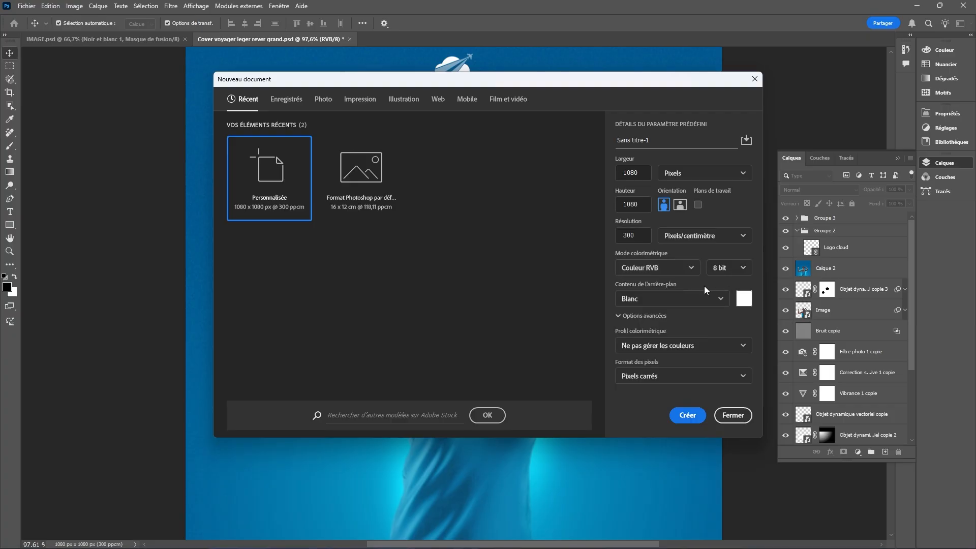
click(745, 267)
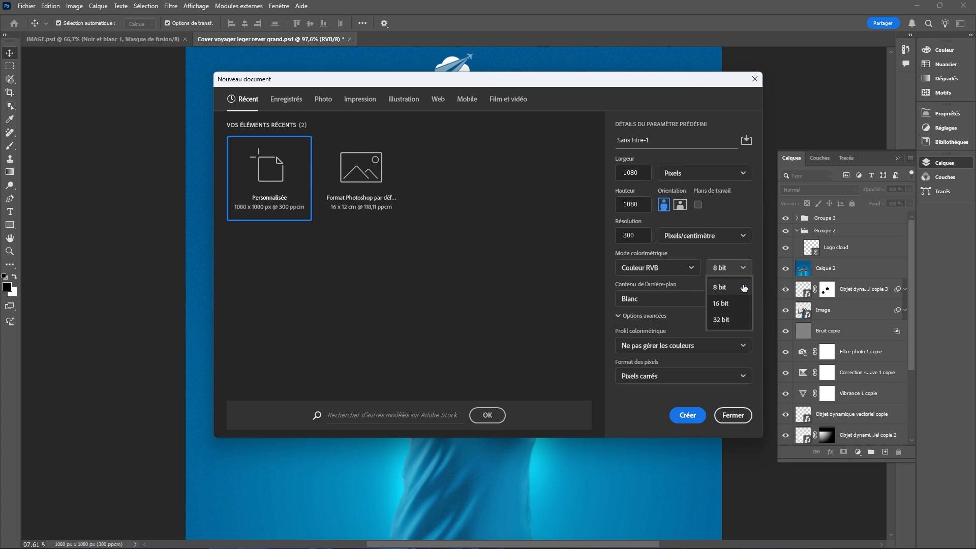
click(745, 252)
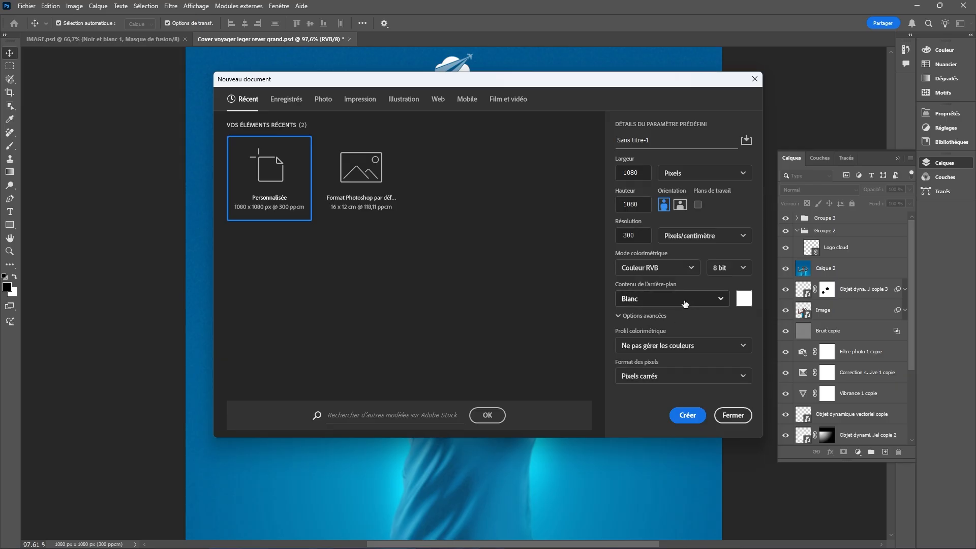
click(688, 416)
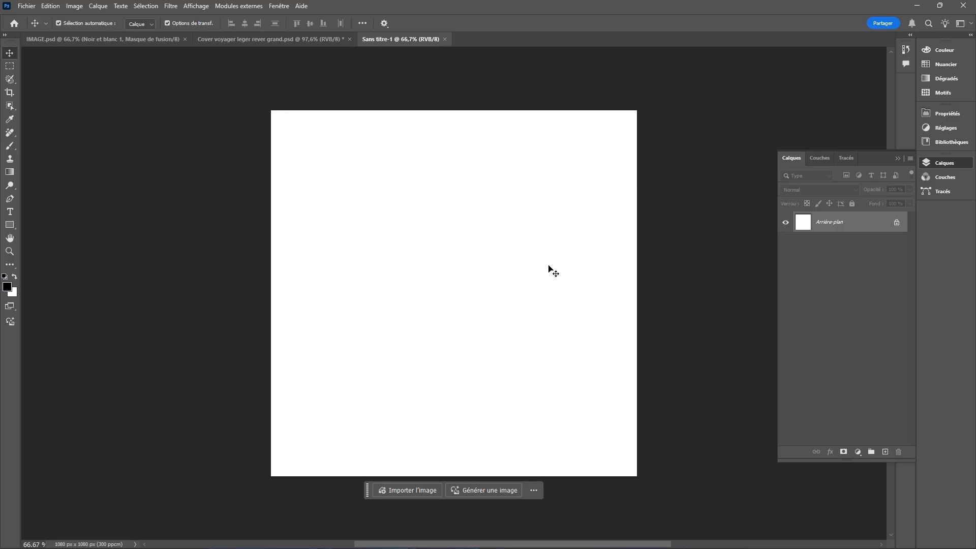
Step: Add a solid colour fill layer and set its colour to 100% cyan with magenta, yellow and black at 0%
scroll(549, 273, down, 1)
scroll(550, 273, down, 1)
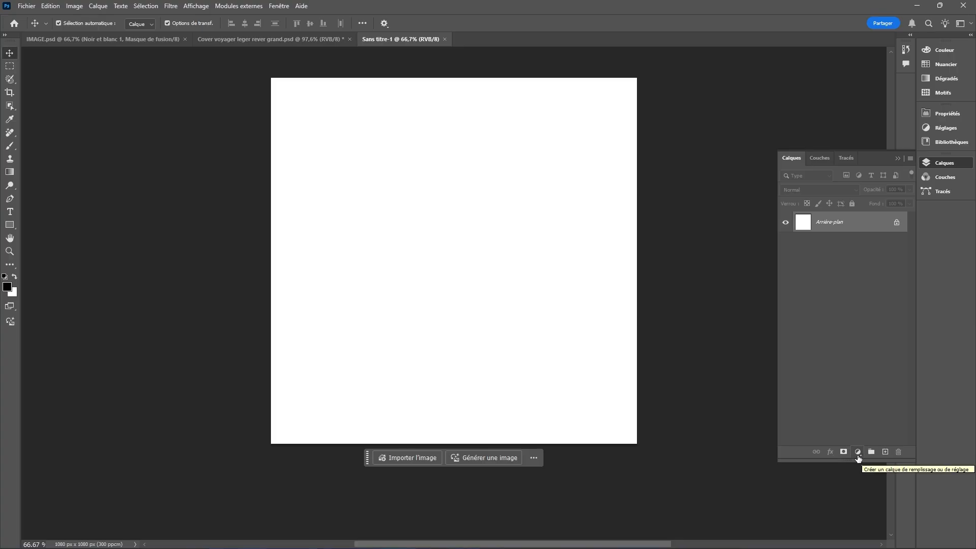
click(861, 456)
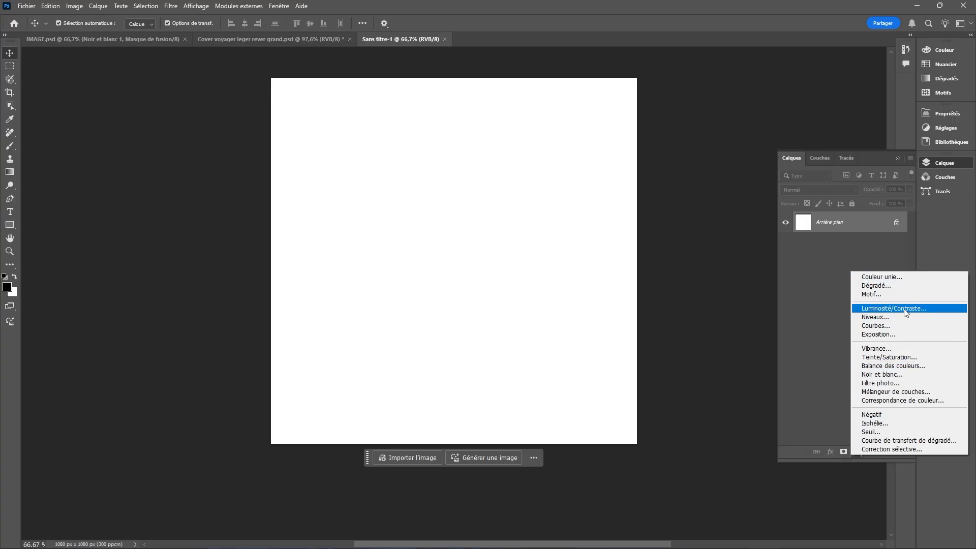
click(895, 277)
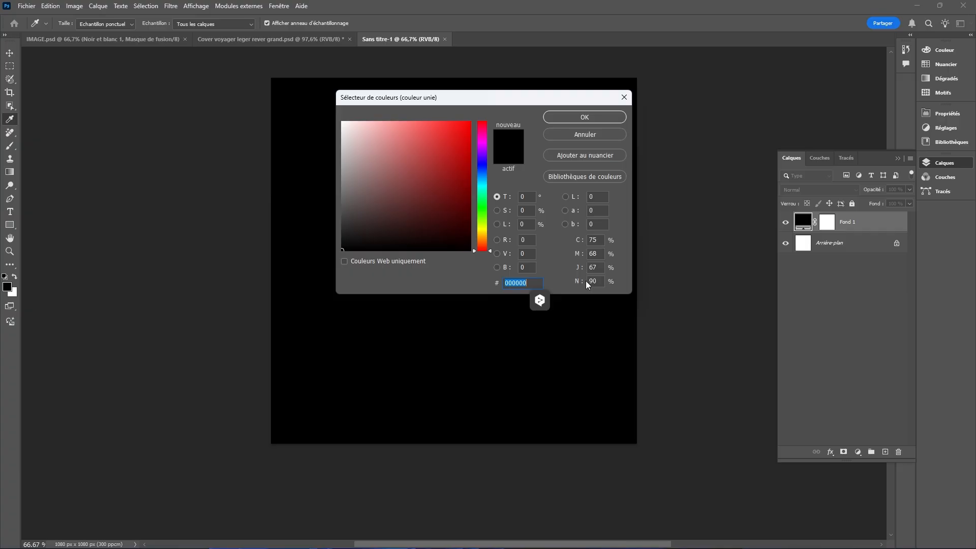
drag(584, 280, 534, 282)
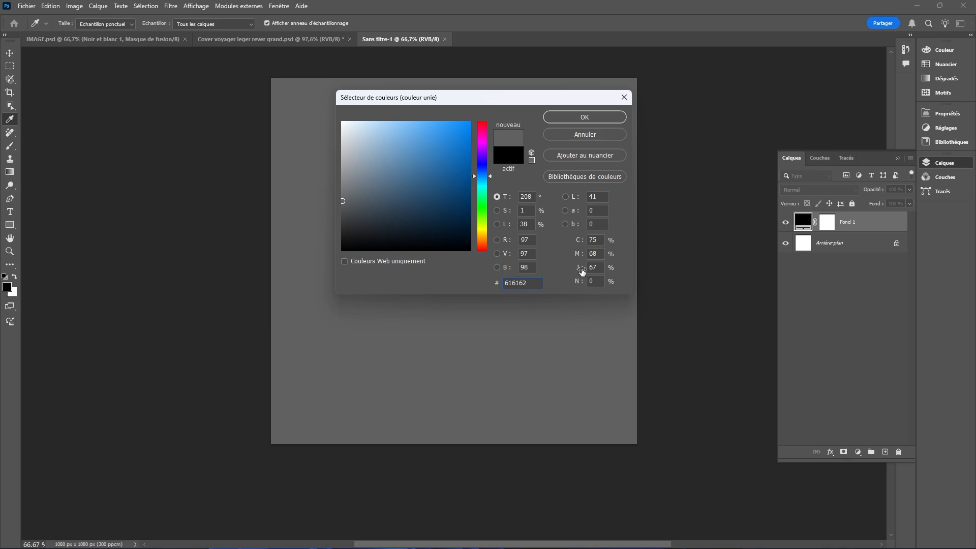
drag(582, 271, 547, 275)
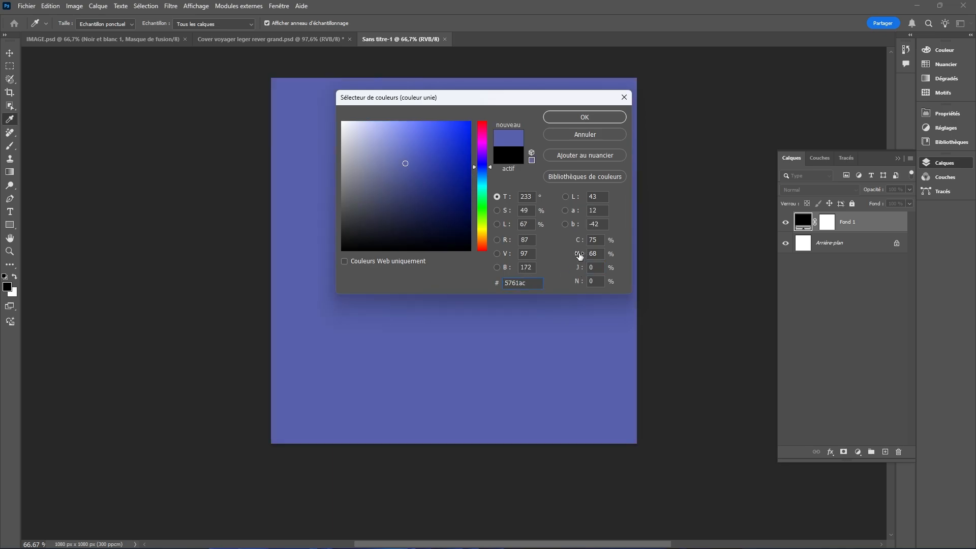
drag(579, 255, 520, 257)
drag(585, 242, 630, 246)
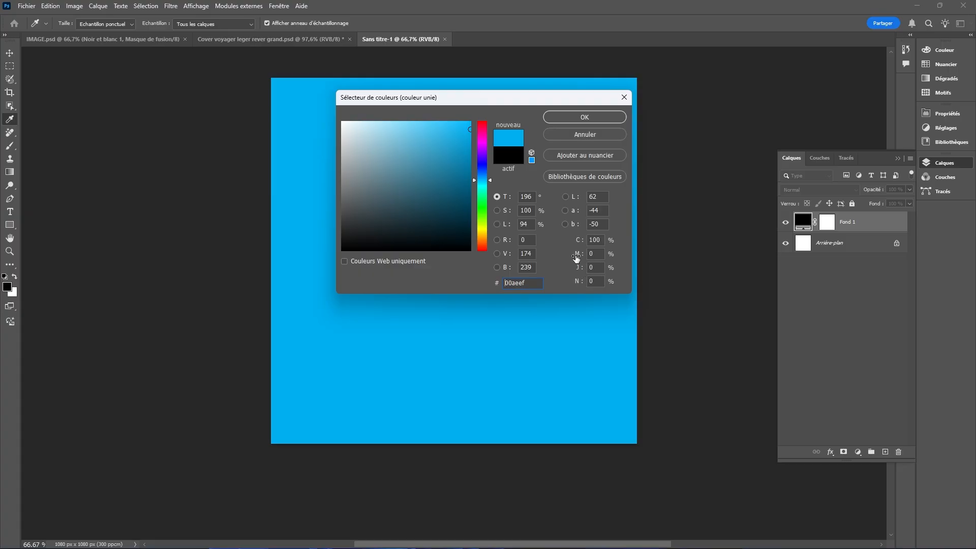
Step: Darken the fill colour to deep blue with 70% magenta and 30% black, and confirm it
drag(579, 284, 608, 257)
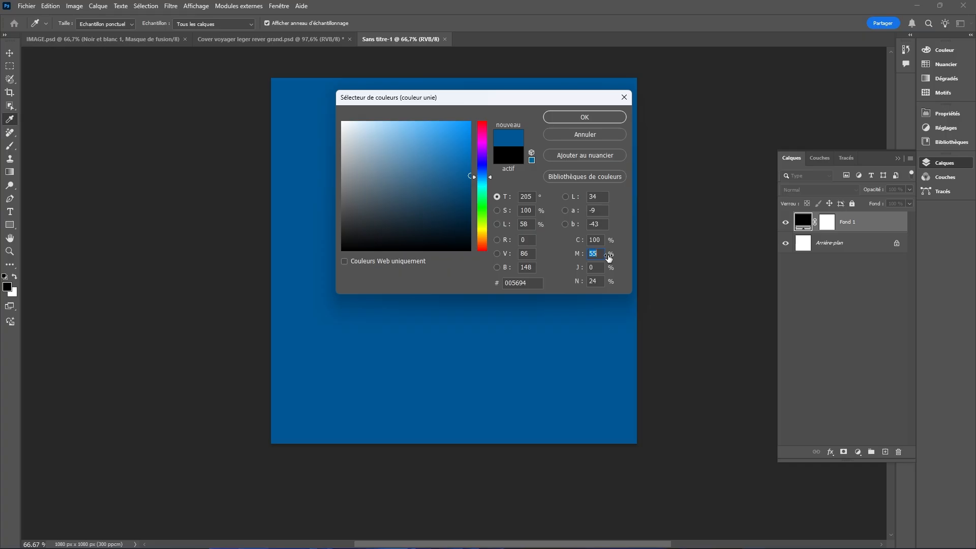
drag(608, 257, 615, 258)
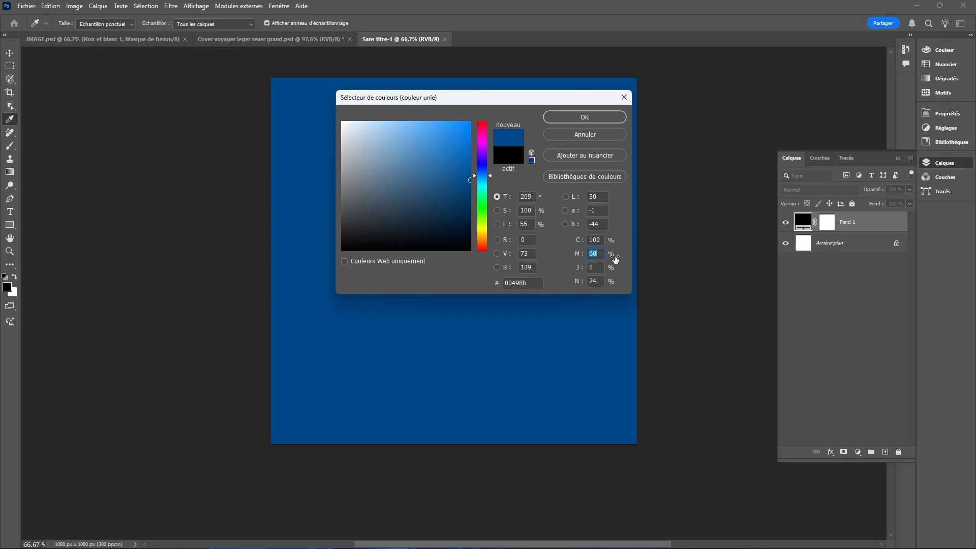
click(593, 254)
text(70)
click(593, 281)
drag(574, 285, 523, 281)
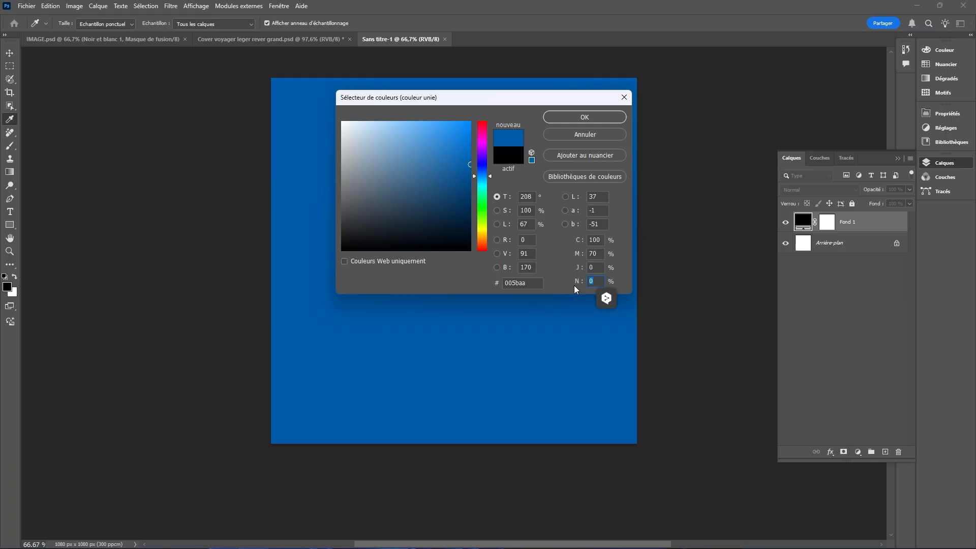
drag(580, 283, 596, 287)
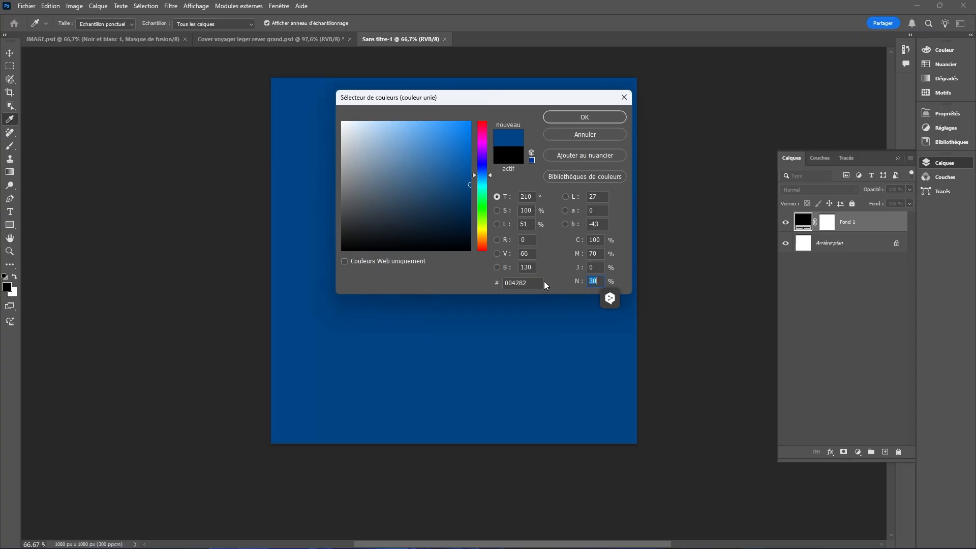
click(596, 118)
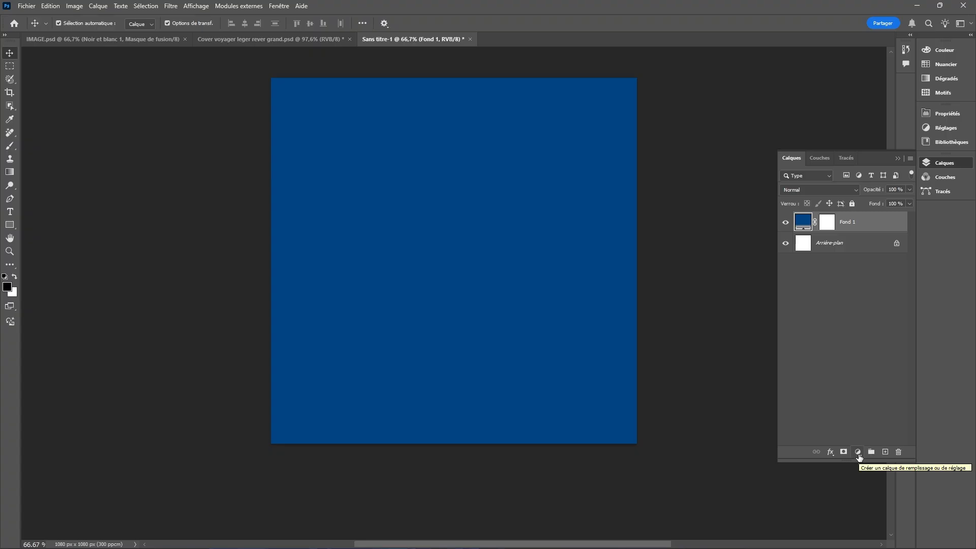
Step: Add a second solid colour fill layer above the dark blue one, with 100% cyan and magenta, yellow and black at 0%
click(859, 456)
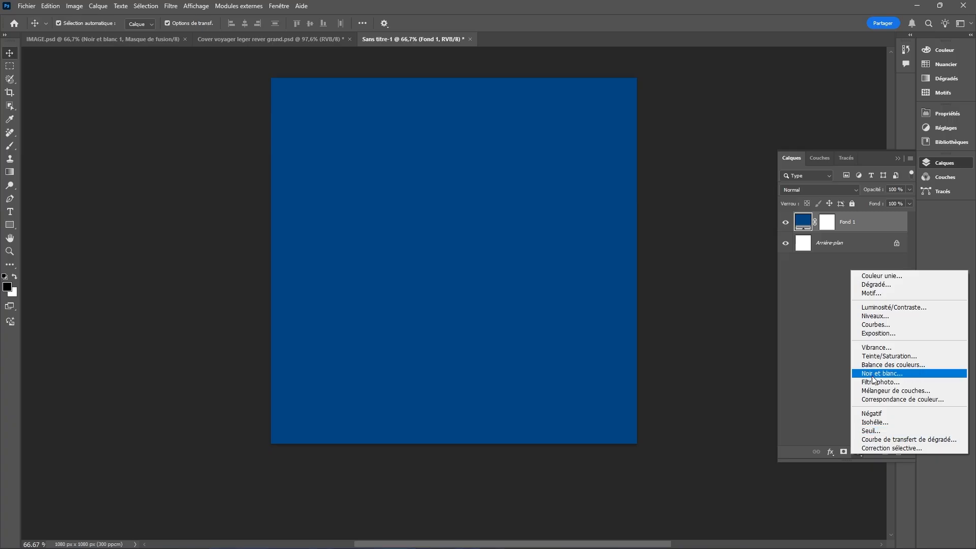
click(892, 277)
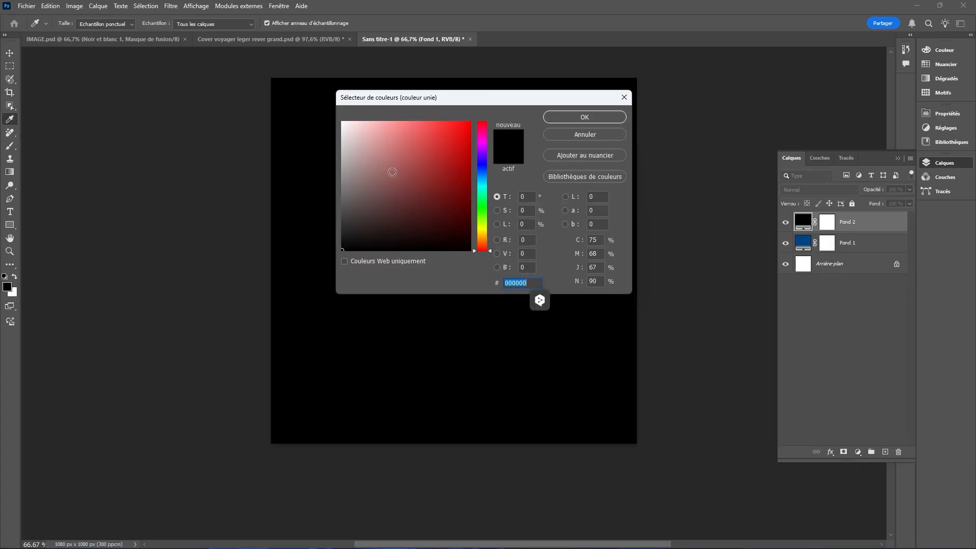
drag(579, 282, 483, 294)
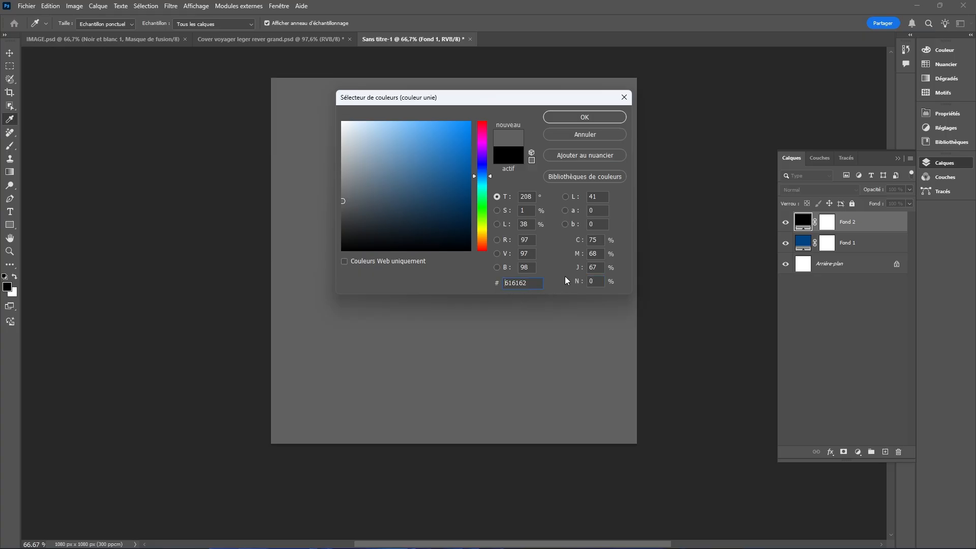
drag(582, 270, 522, 270)
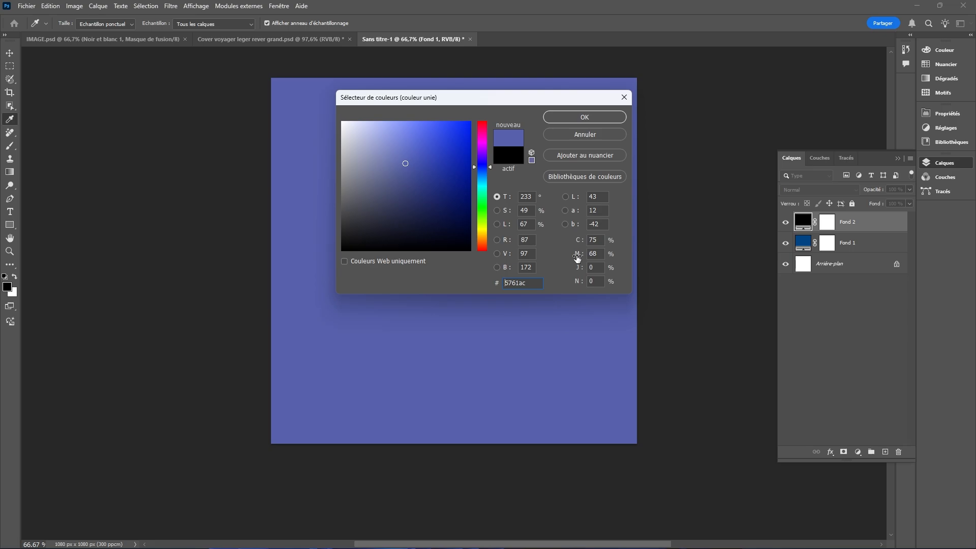
drag(583, 257, 521, 258)
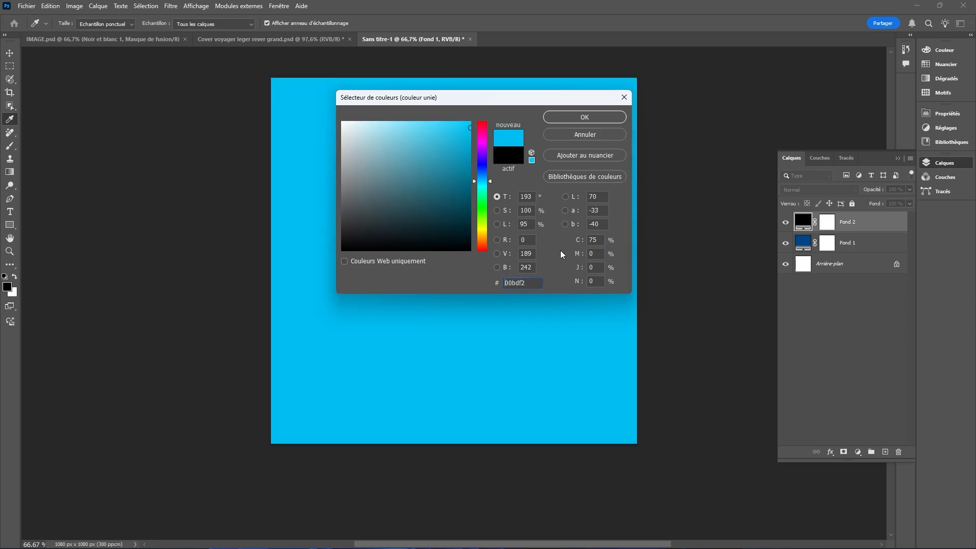
drag(579, 242, 615, 249)
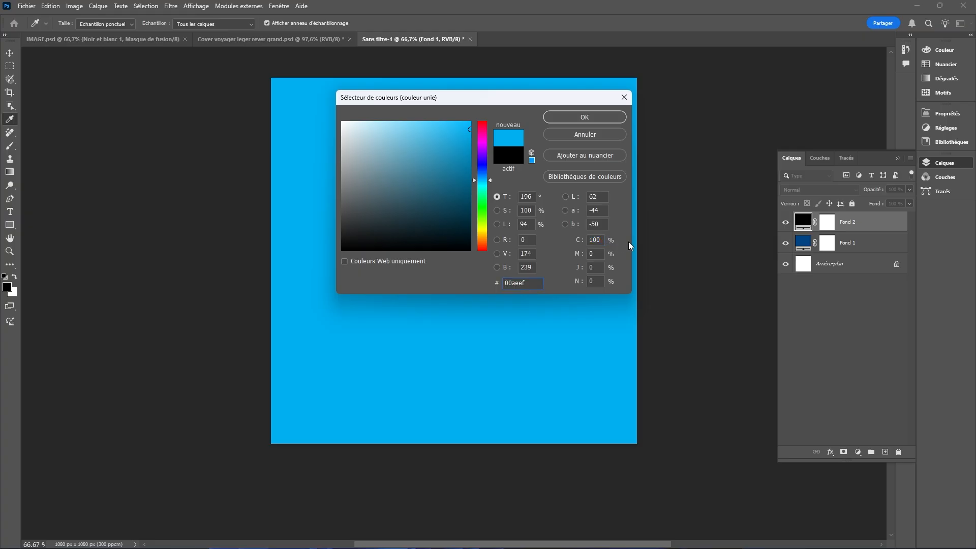
click(588, 117)
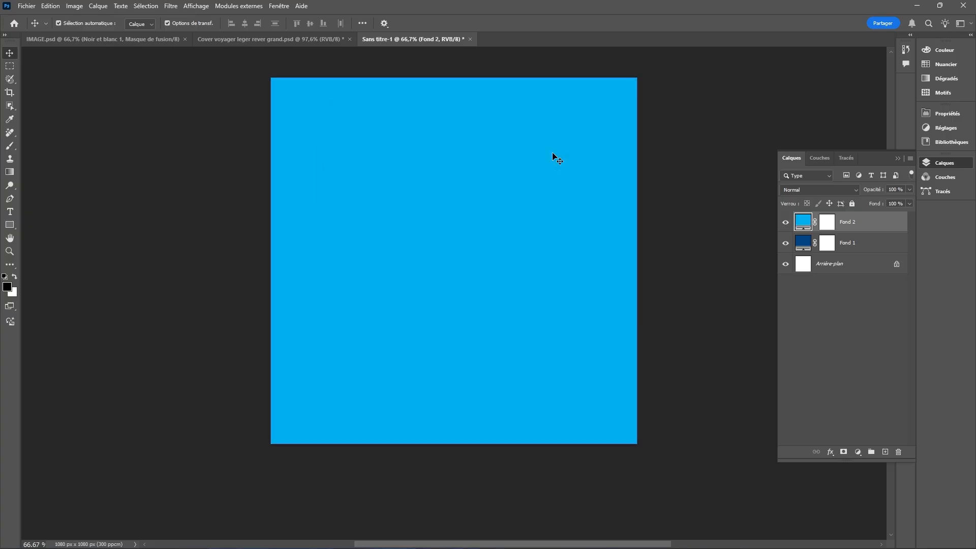
Step: Invert the layer mask of the light blue fill layer Fond 2 to black
click(828, 224)
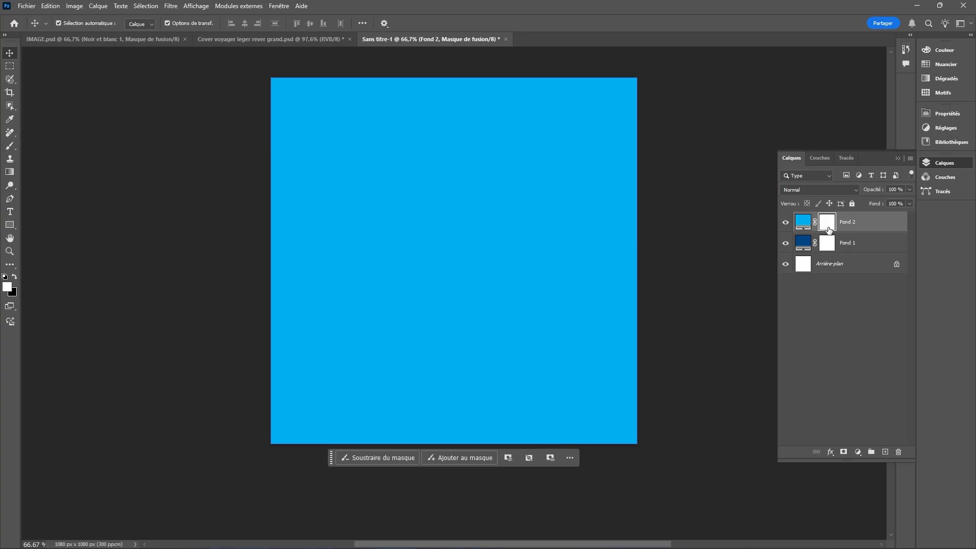
drag(828, 230, 830, 231)
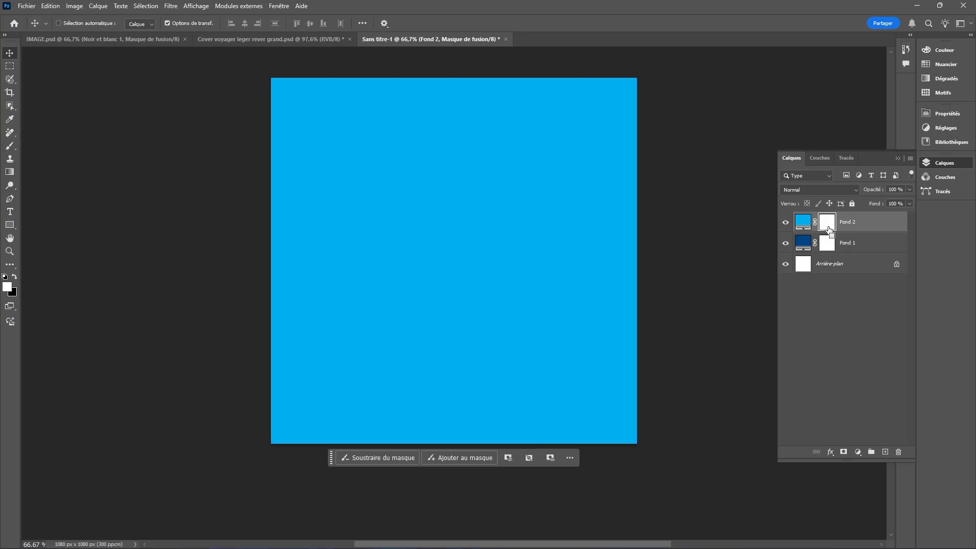
key(ctrl+i)
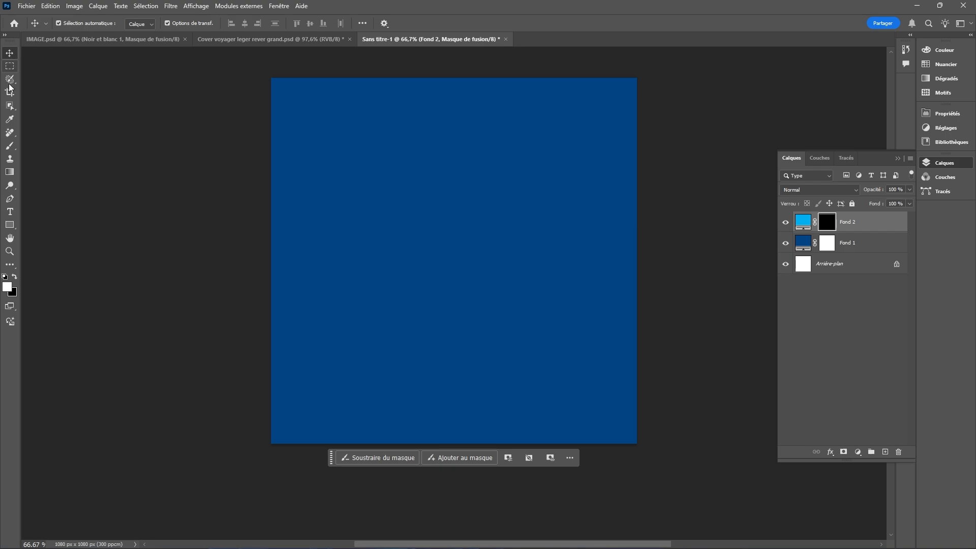
Step: Draw a white-to-black radial gradient on the Fond 2 mask, from the canvas centre to just beyond its edge
click(9, 173)
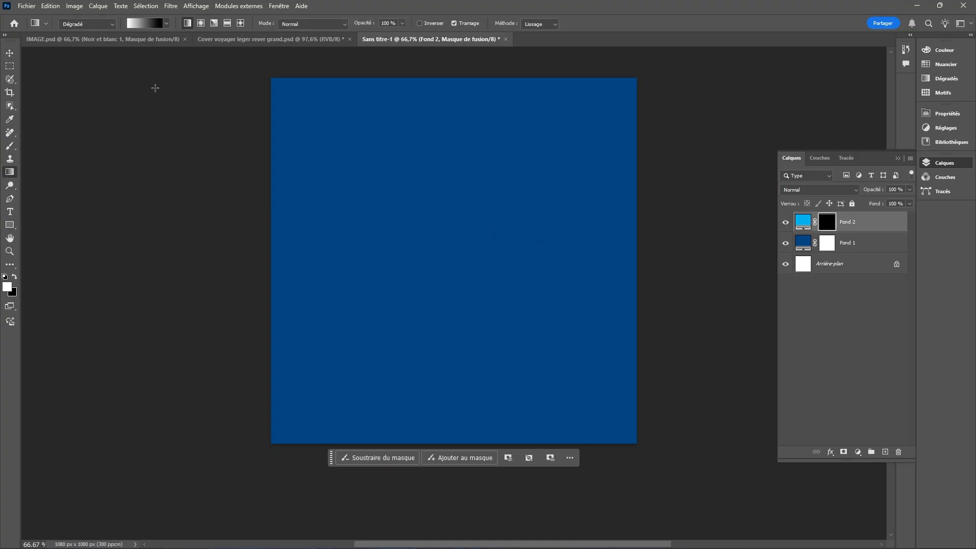
click(200, 24)
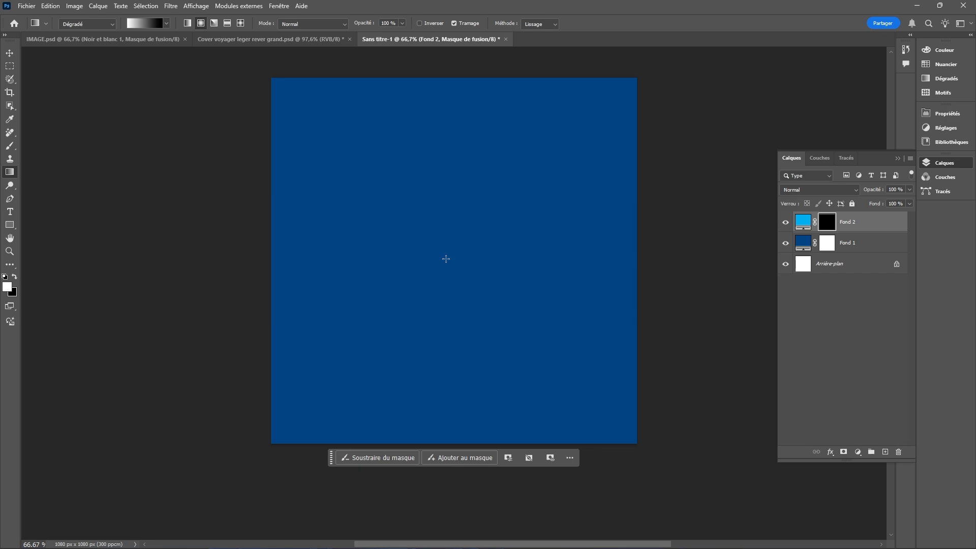
drag(449, 255, 694, 255)
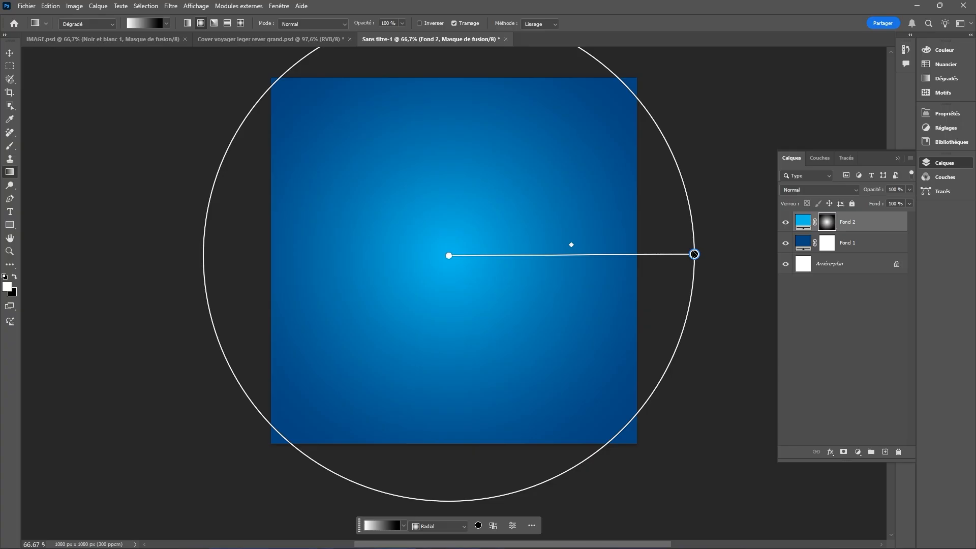
key(v)
click(195, 202)
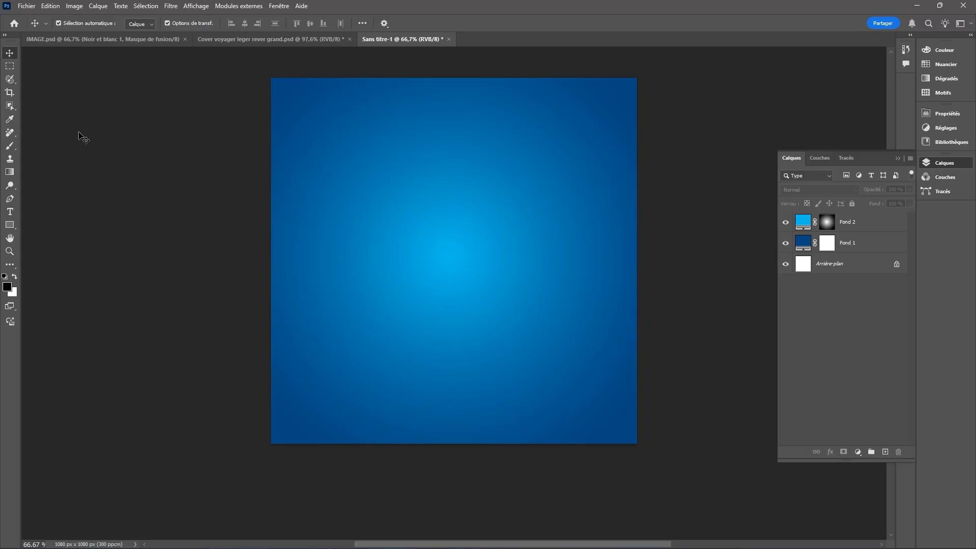
Step: Place the image "front-view-smiley-woman-dancing copie" as an embedded object, centred on the canvas and scaled to about 6.81%
click(27, 7)
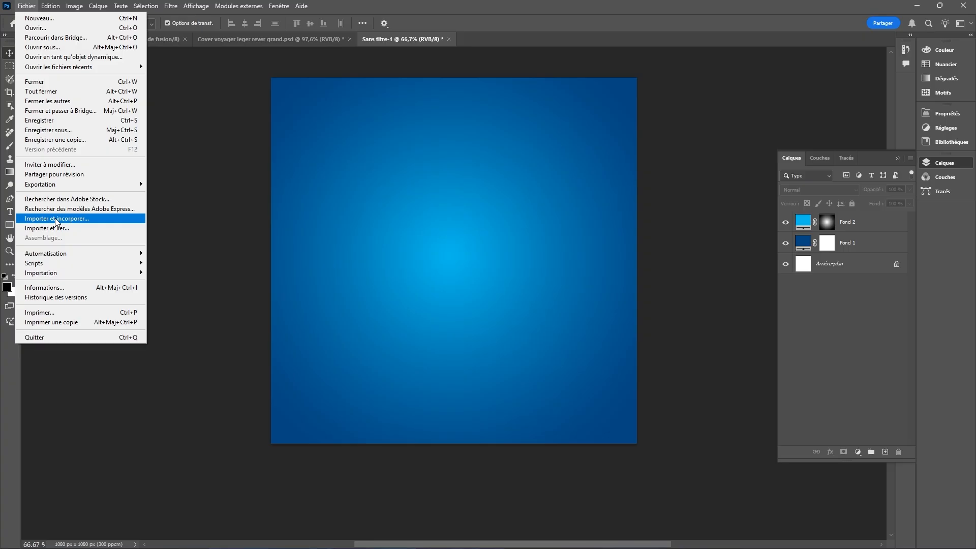
click(55, 218)
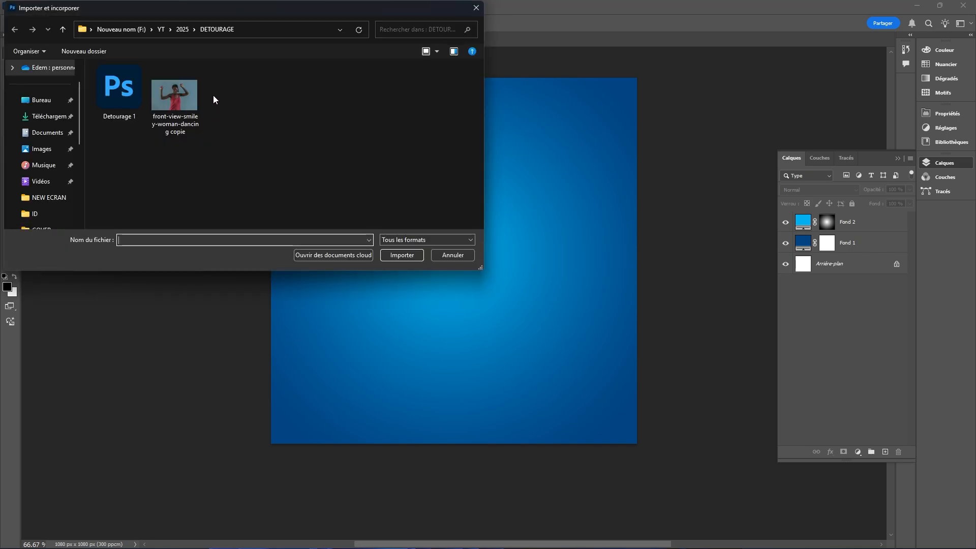
click(177, 96)
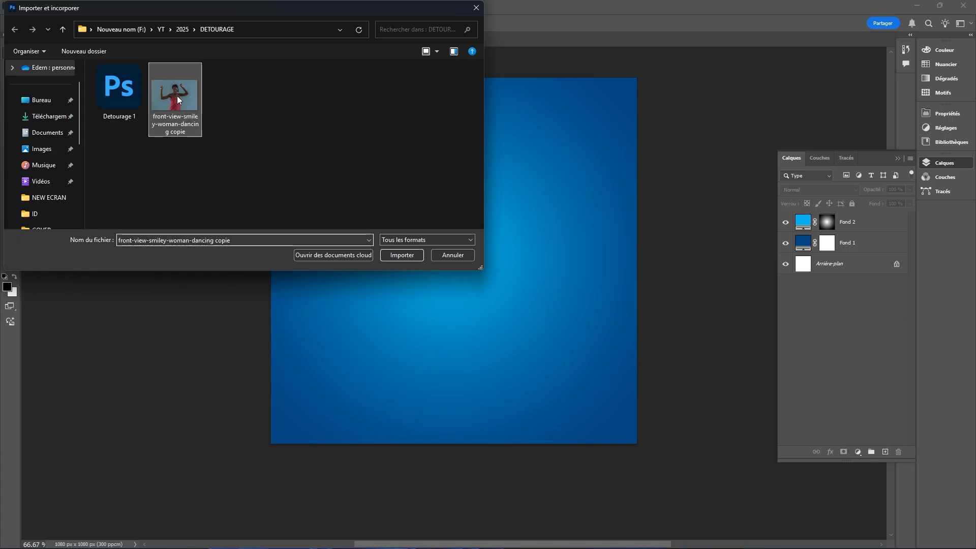
click(401, 255)
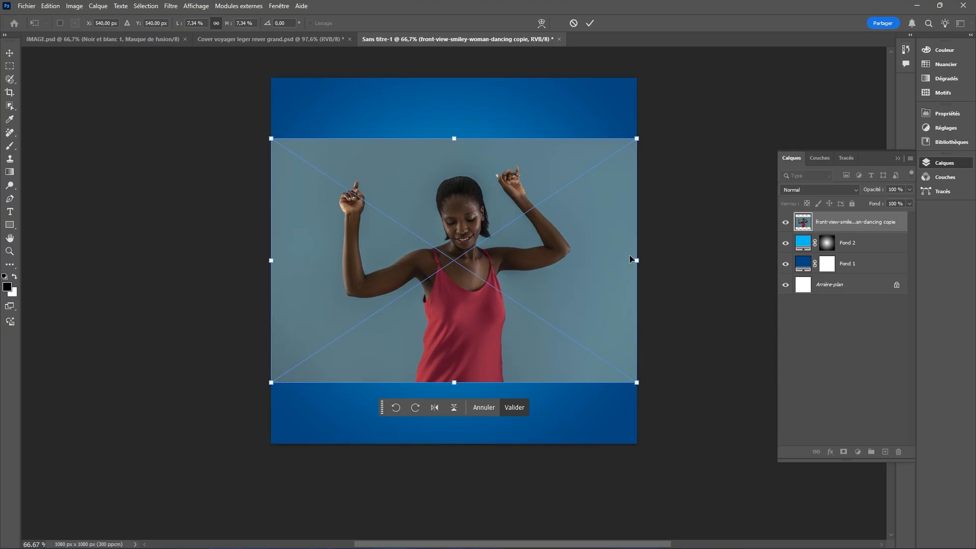
drag(635, 265, 625, 266)
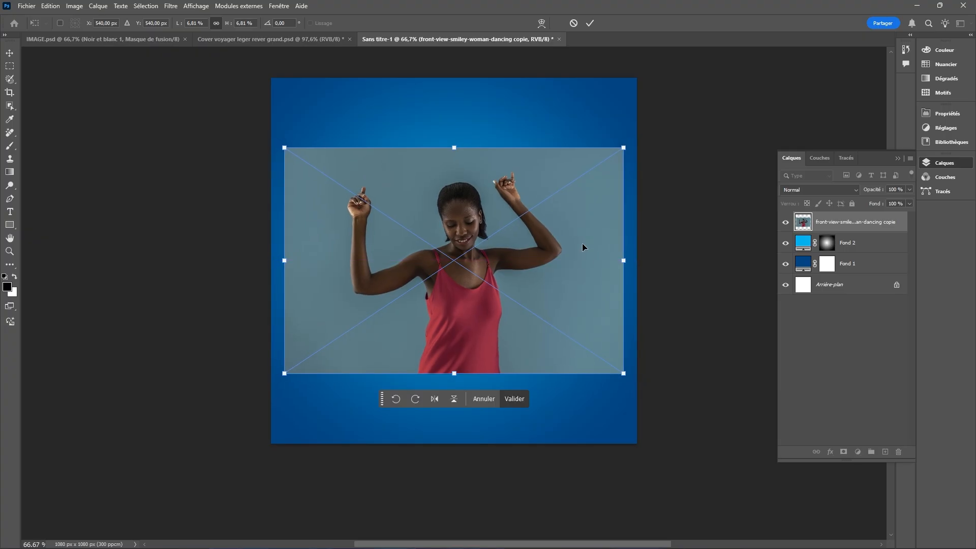
key(Return)
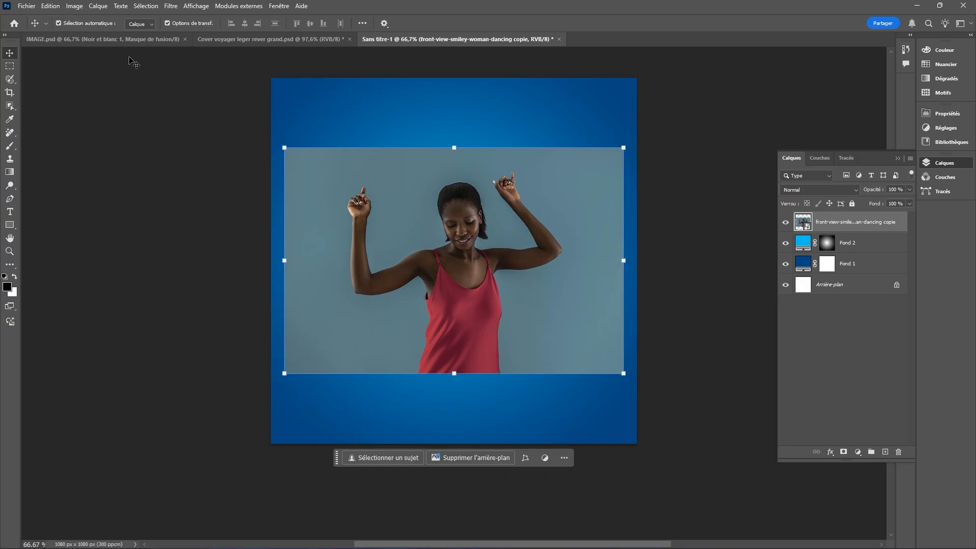
Step: Select the dancing woman with automatic subject selection and check the selection outline around her hair, arms and dress
click(146, 6)
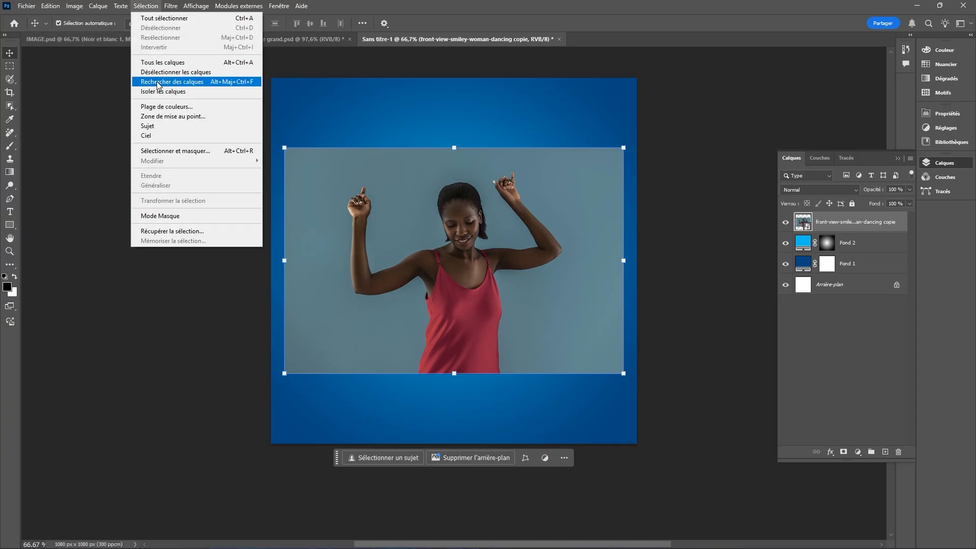
click(150, 128)
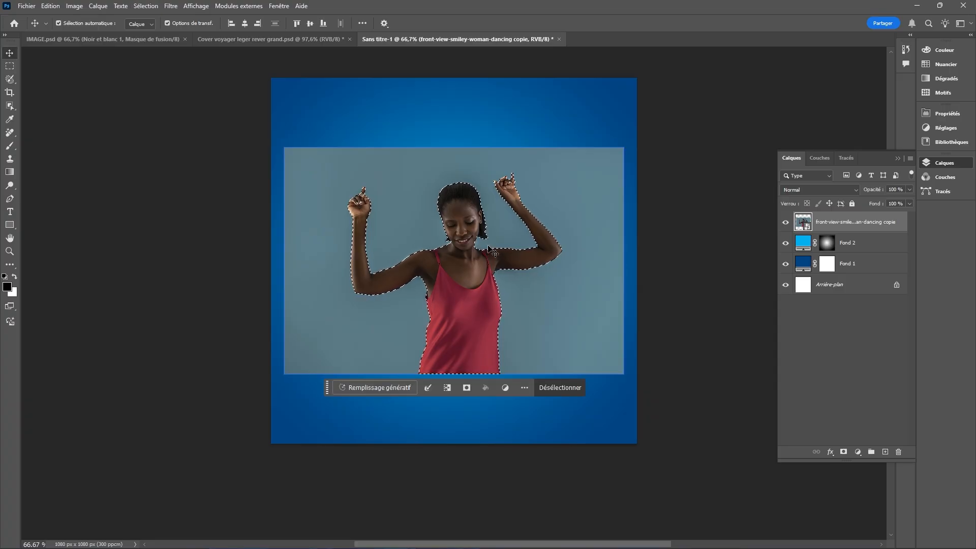
scroll(418, 225, down, 4)
scroll(422, 231, up, 5)
scroll(442, 230, up, 6)
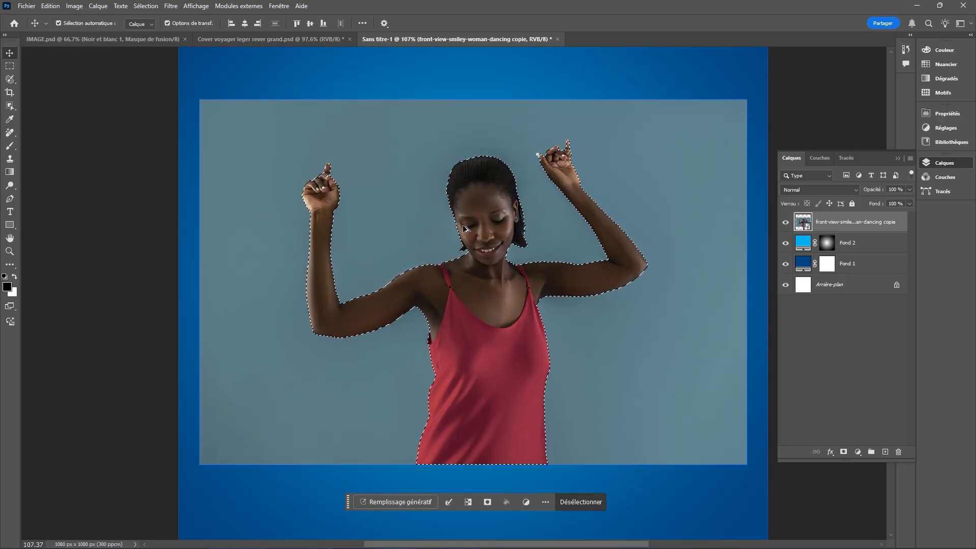
scroll(450, 222, down, 2)
scroll(452, 229, down, 5)
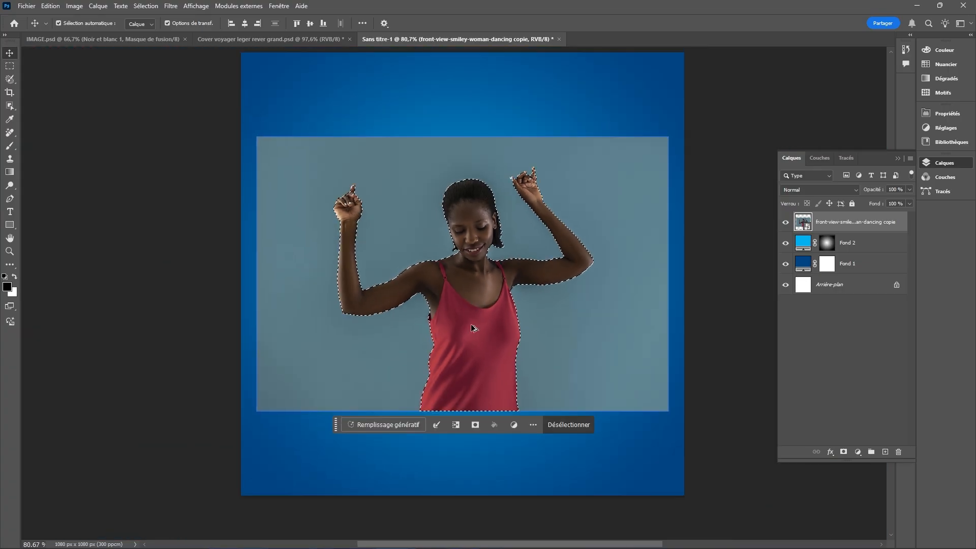
scroll(473, 315, up, 5)
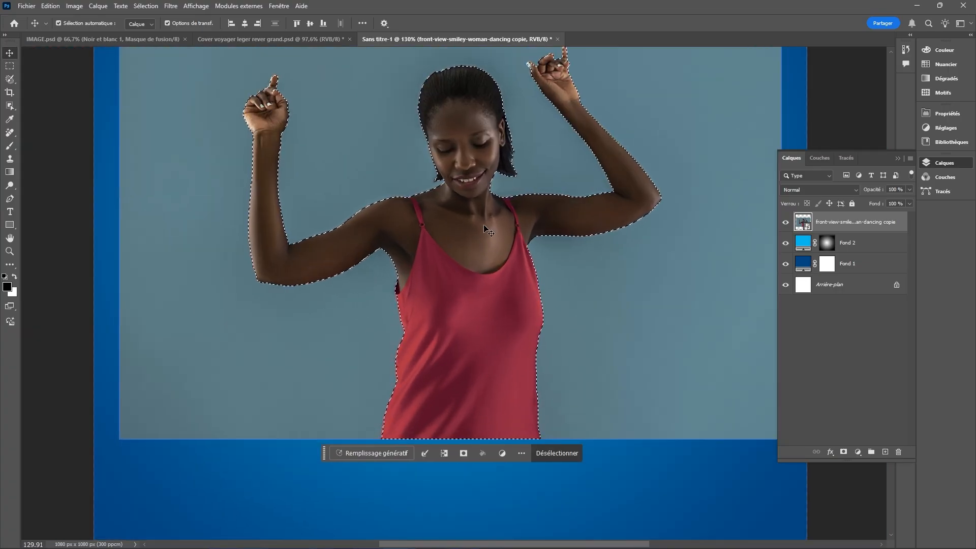
scroll(484, 204, down, 1)
scroll(485, 203, up, 5)
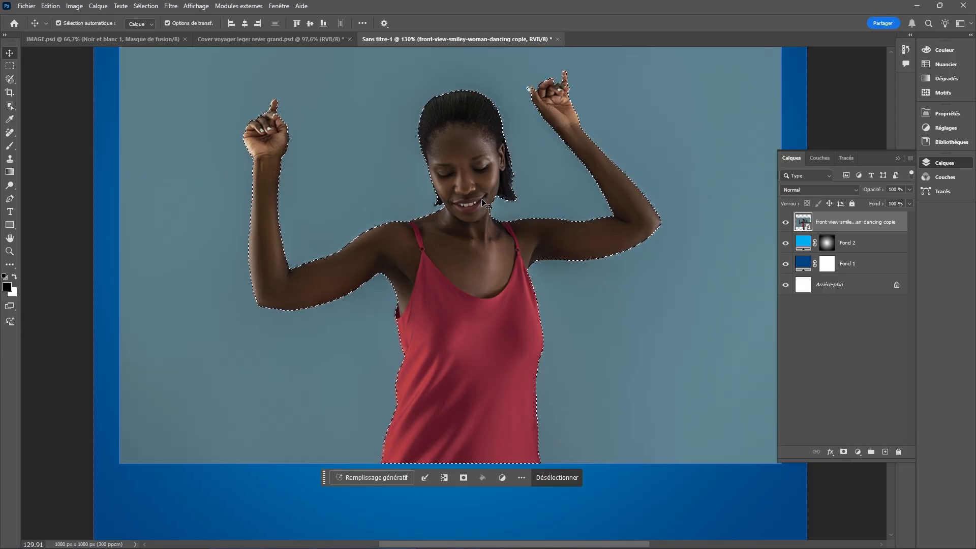
scroll(475, 208, down, 1)
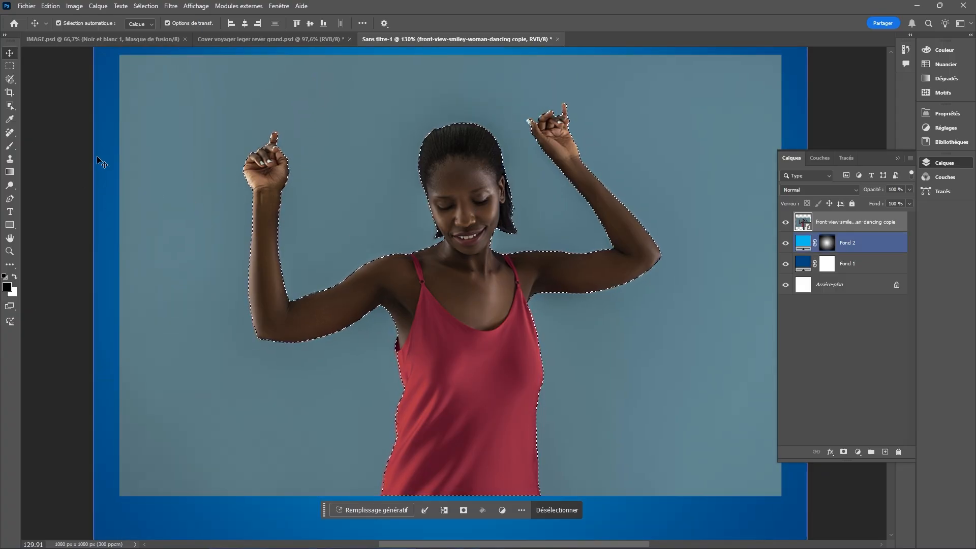
Step: Open Select and Mask for the woman's selection and activate the Refine Edge brush
click(11, 67)
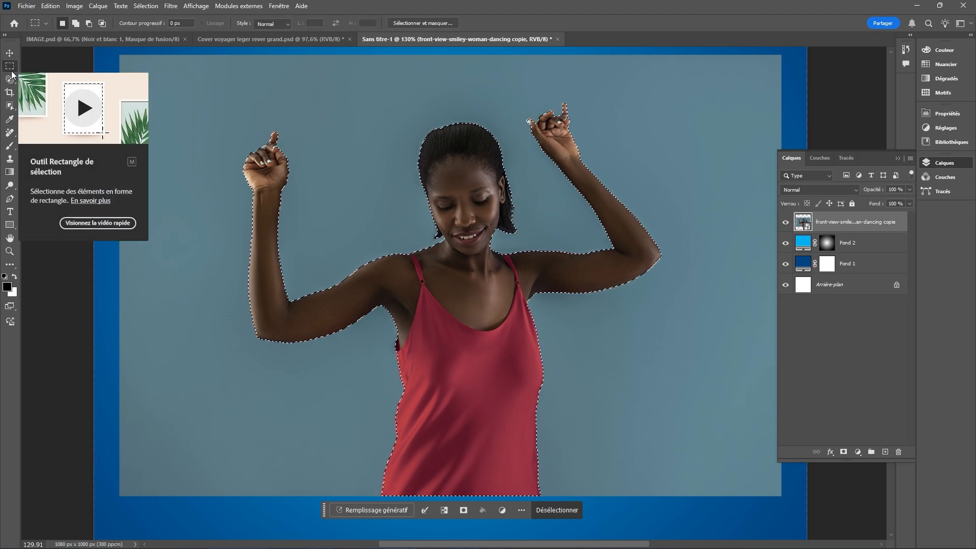
click(432, 23)
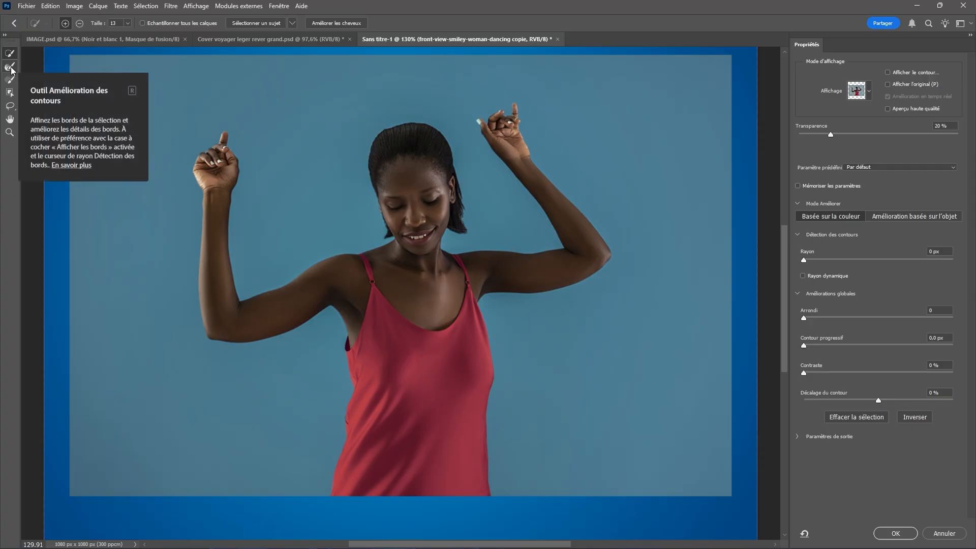
click(12, 75)
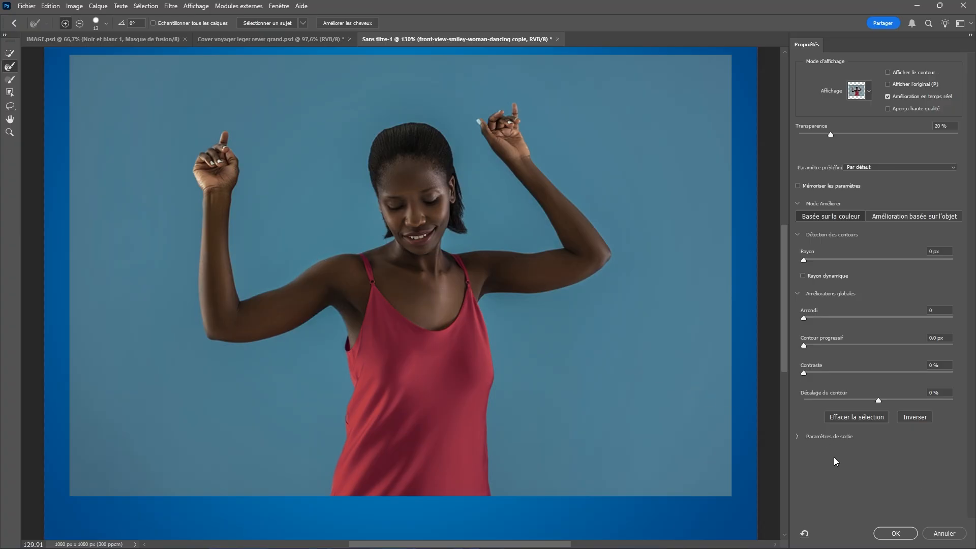
scroll(809, 456, down, 1)
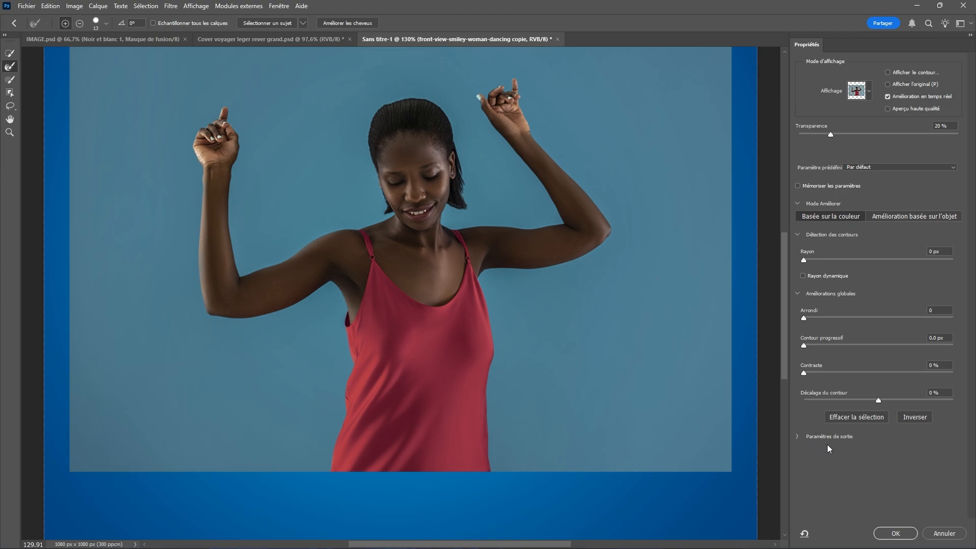
Step: Output the woman's selection to a layer mask (Masque de fusion) and confirm
click(796, 437)
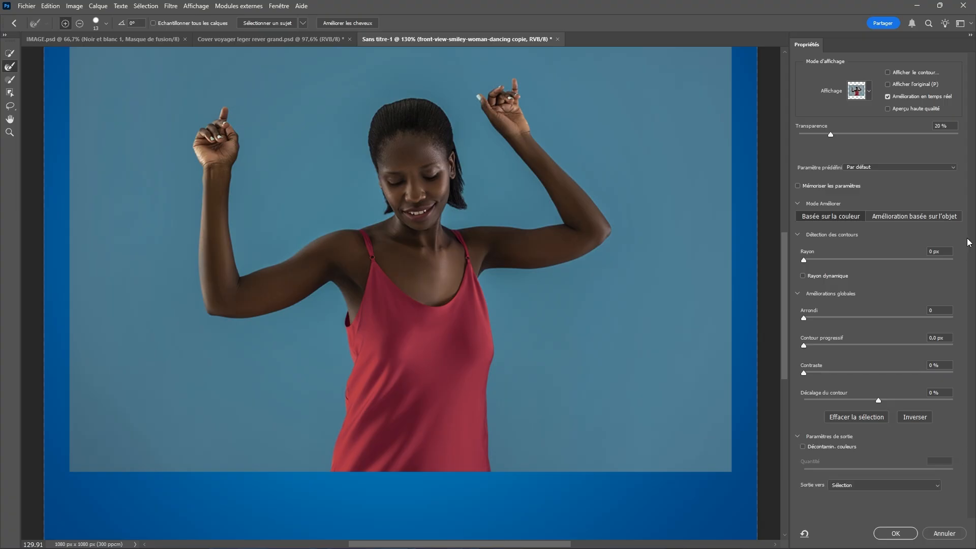
scroll(971, 449, down, 2)
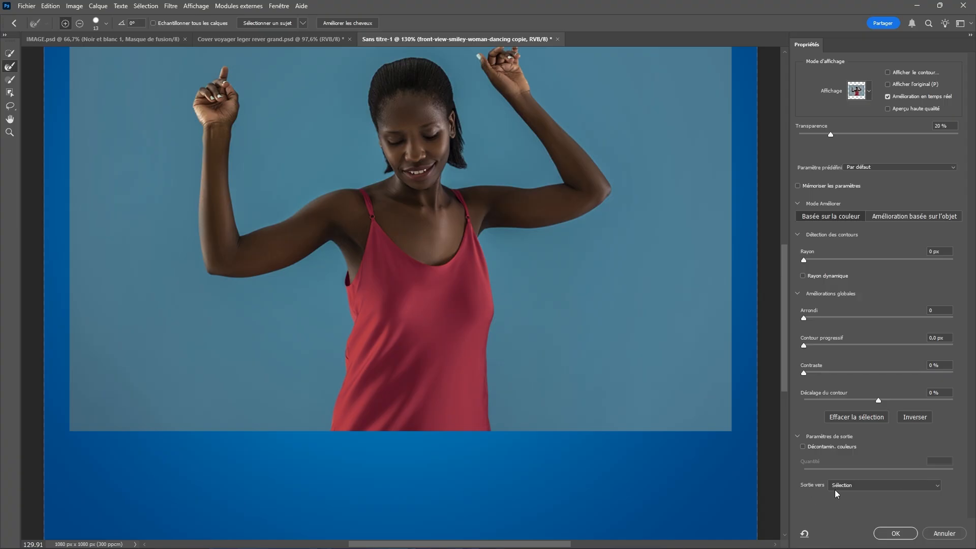
click(938, 490)
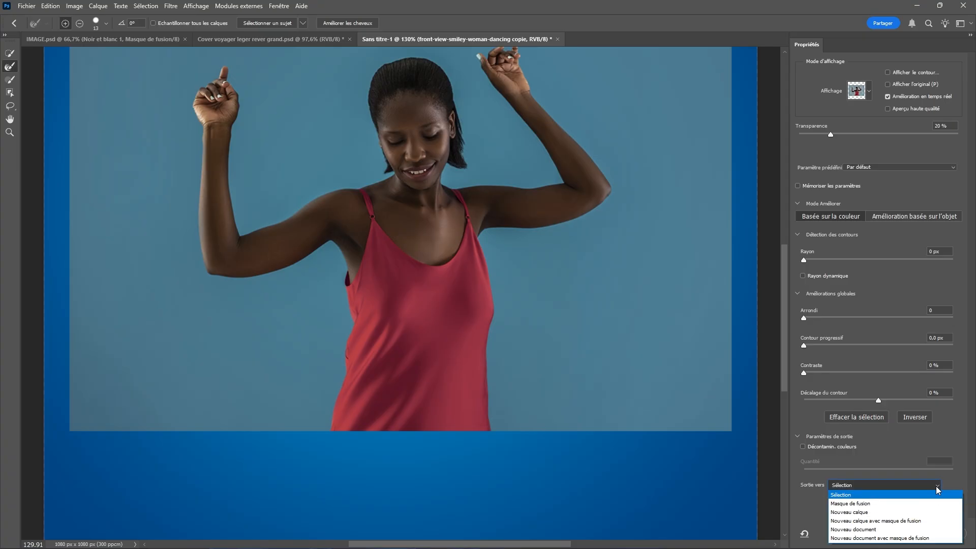
click(853, 503)
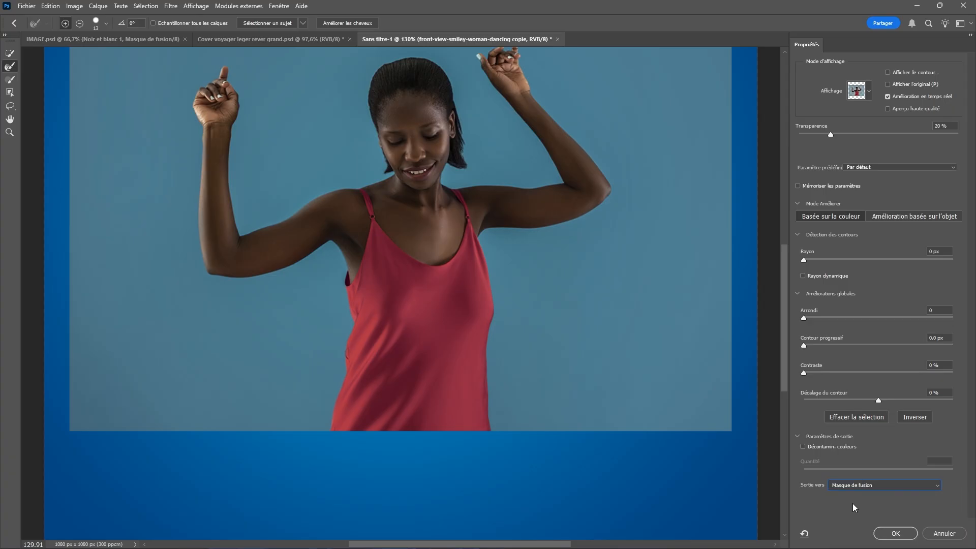
click(895, 534)
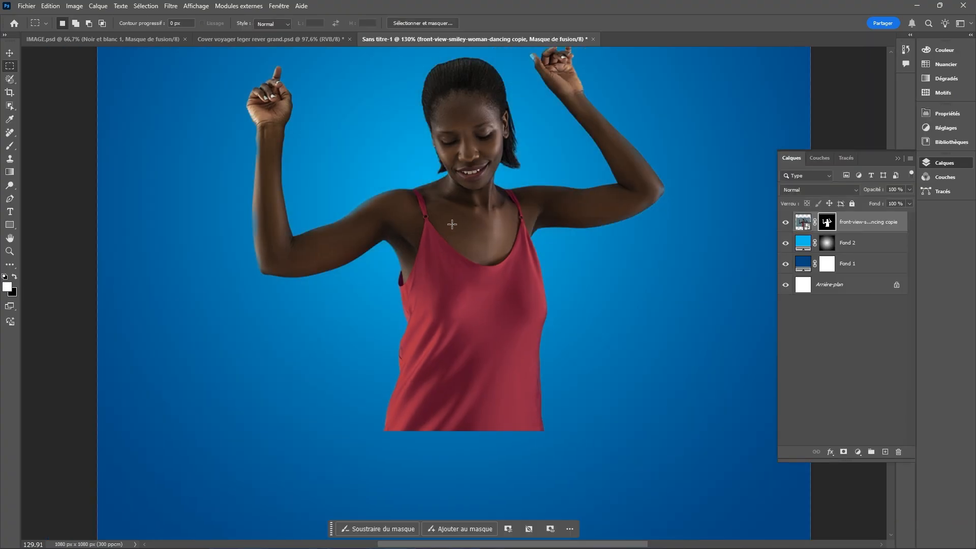
Step: Enlarge the cut-out woman to about 130.84% (1311 x 874 px), with her lower edge meeting the canvas's lower edge
scroll(476, 233, down, 1)
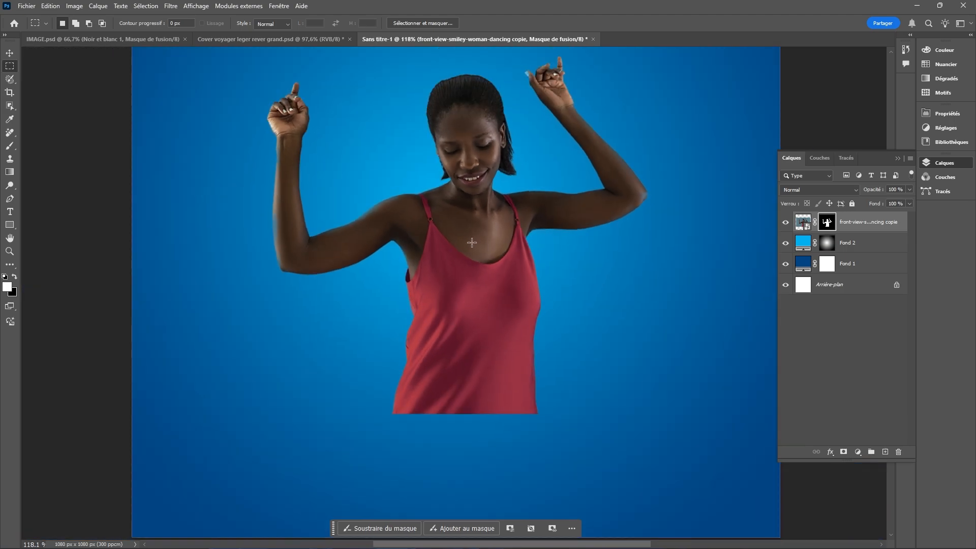
scroll(472, 243, down, 2)
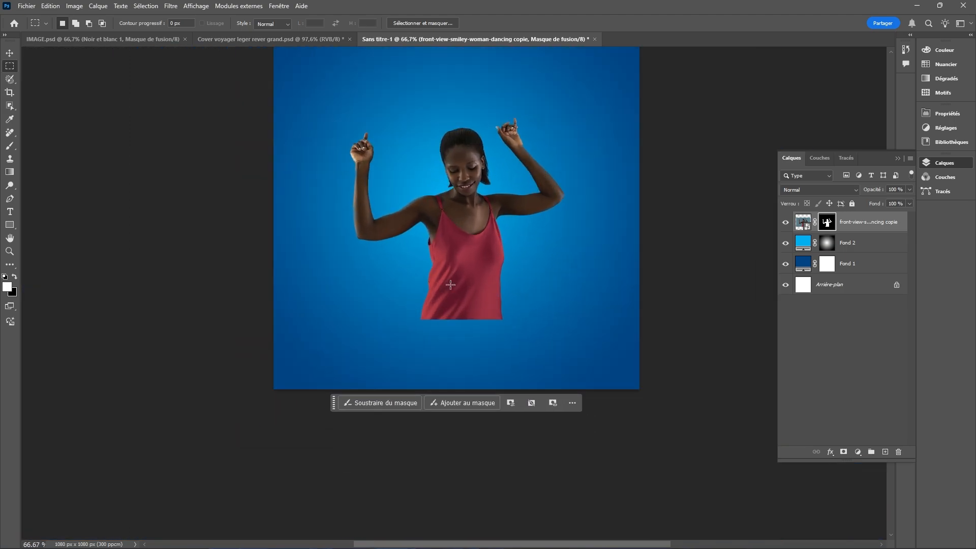
click(10, 52)
drag(463, 324, 452, 392)
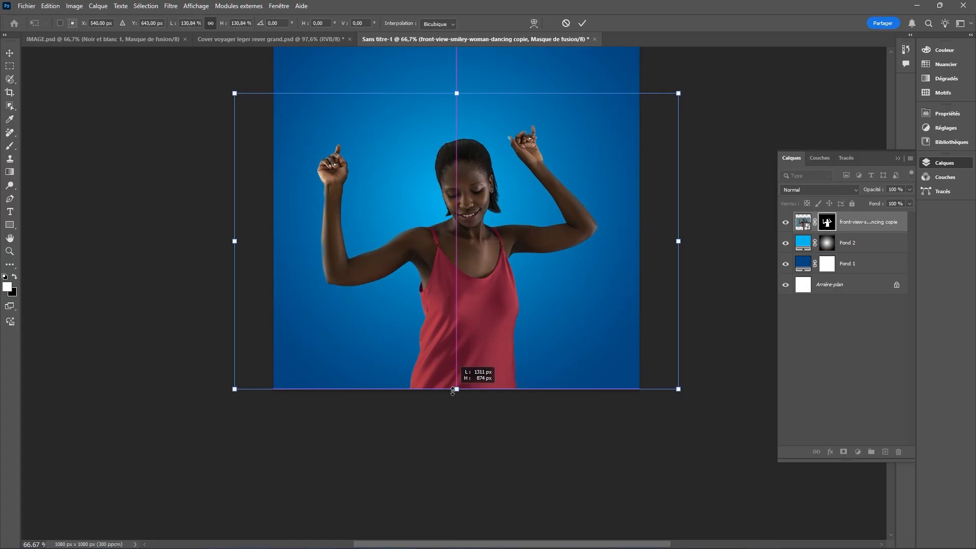
drag(453, 391, 453, 391)
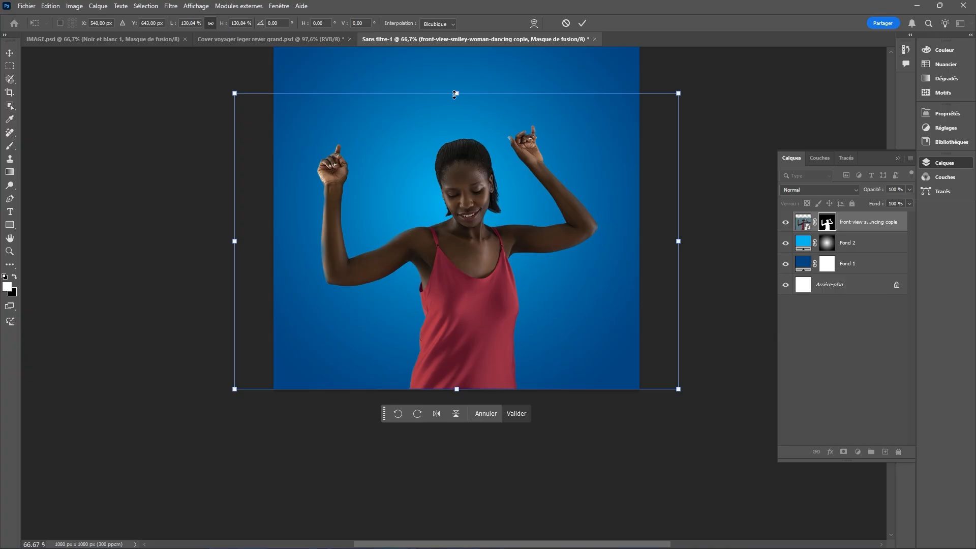
key(Return)
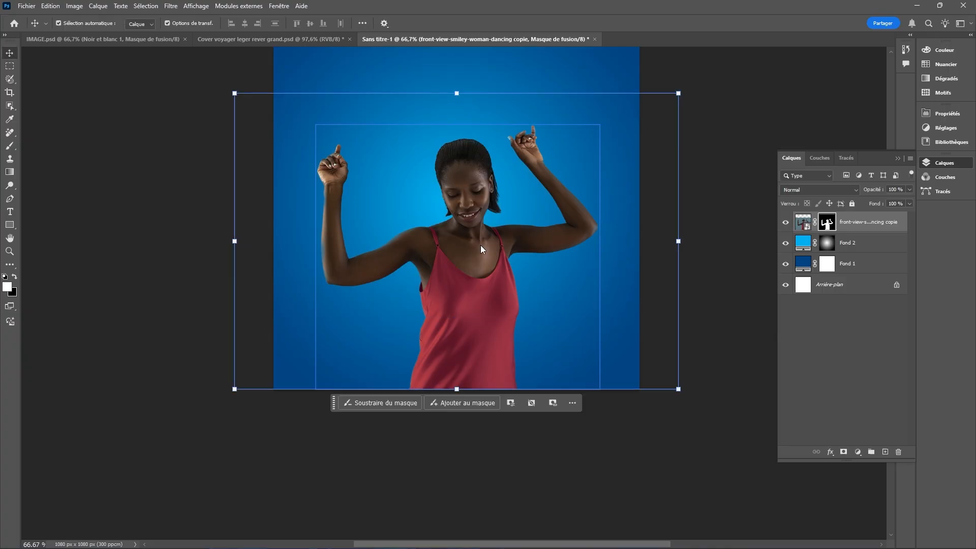
Step: Set the brush to 13 px size and 15% hardness for retouching the woman's layer mask at the elbow
scroll(591, 227, up, 5)
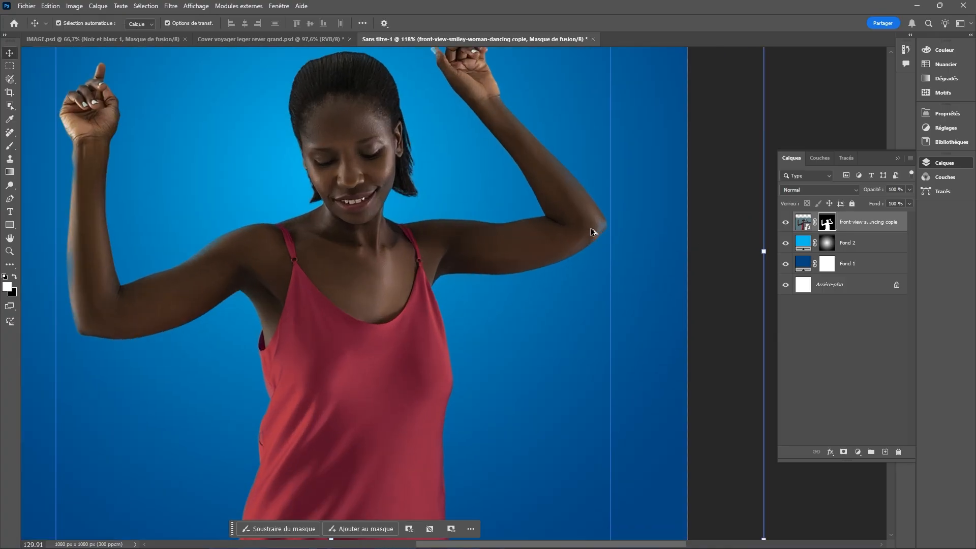
scroll(593, 225, up, 4)
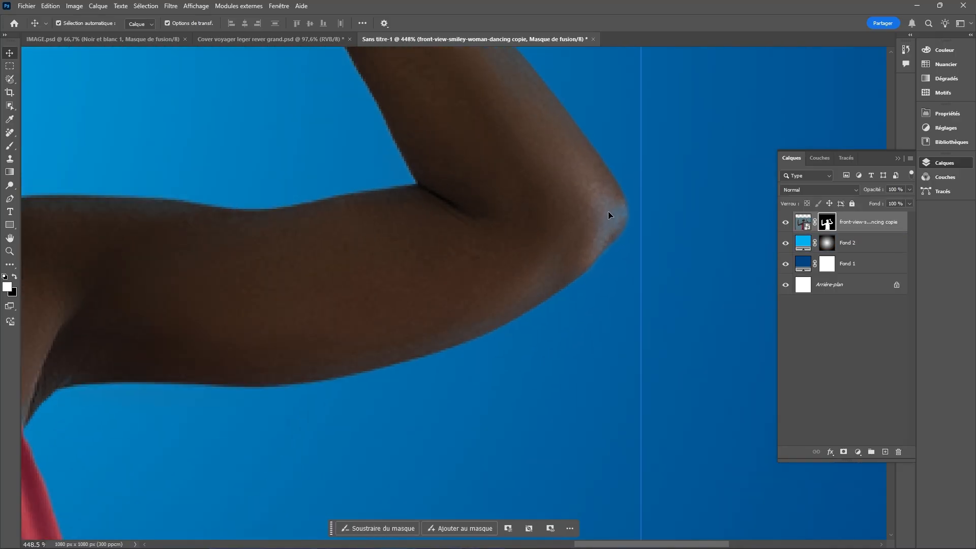
click(10, 146)
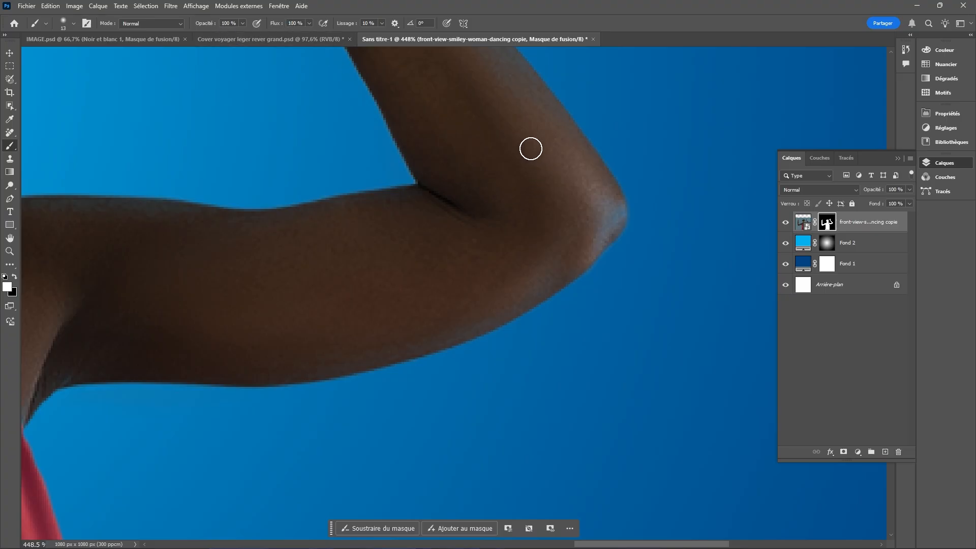
right_click(537, 158)
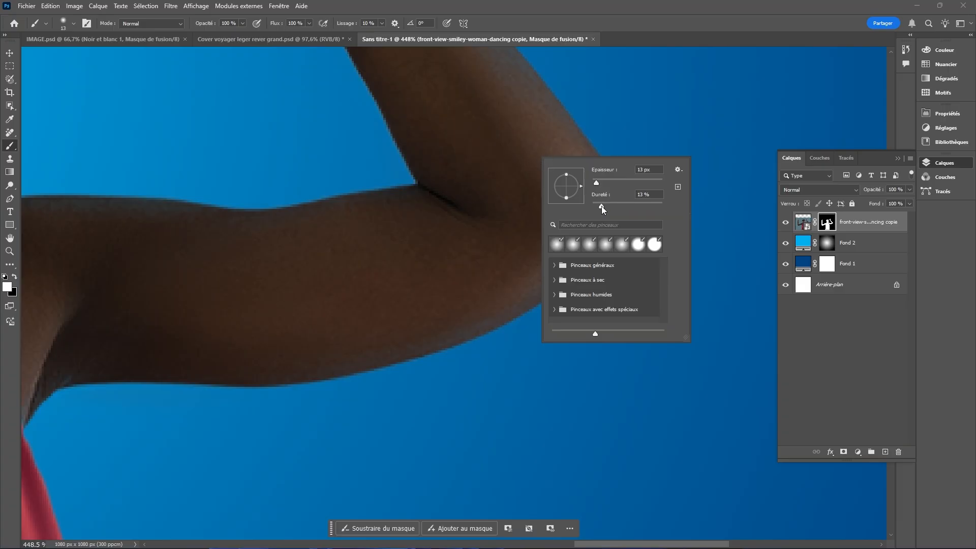
drag(603, 206, 603, 205)
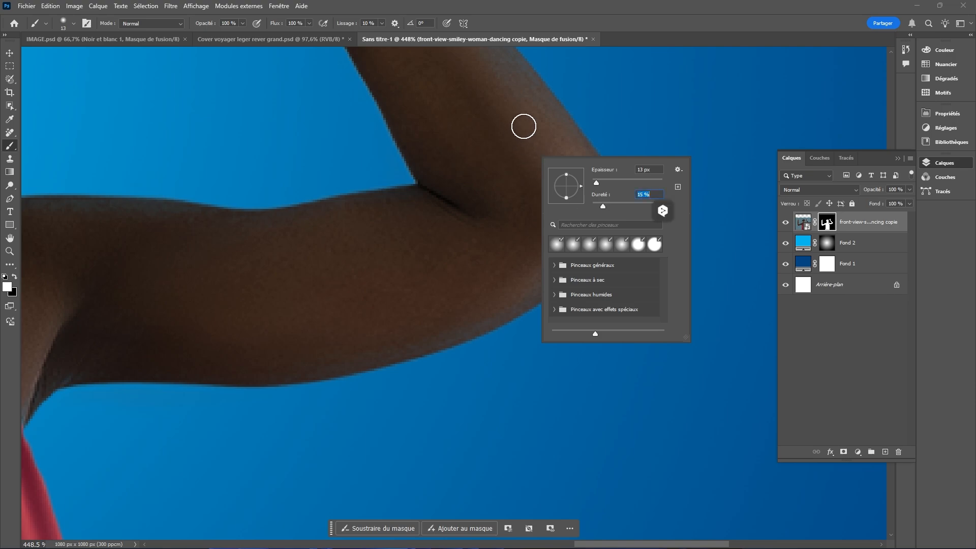
click(523, 127)
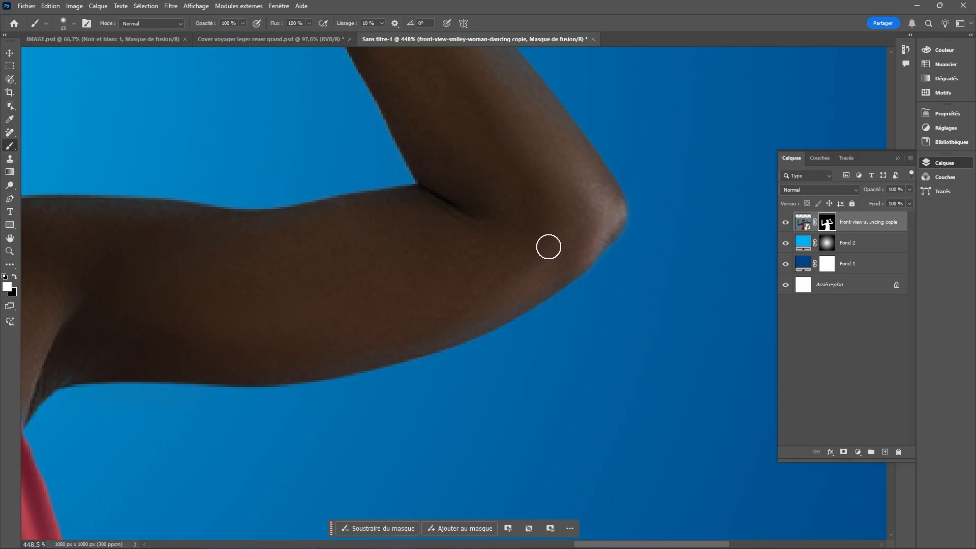
Step: Paint white on the woman's layer mask to restore the faded edges of her elbow, arms and hand
drag(487, 283, 616, 197)
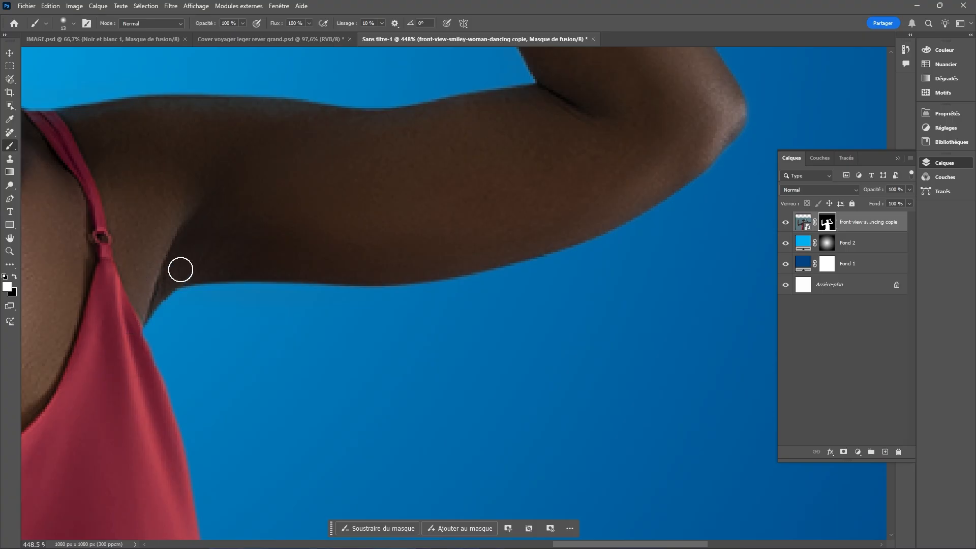
drag(170, 161, 316, 231)
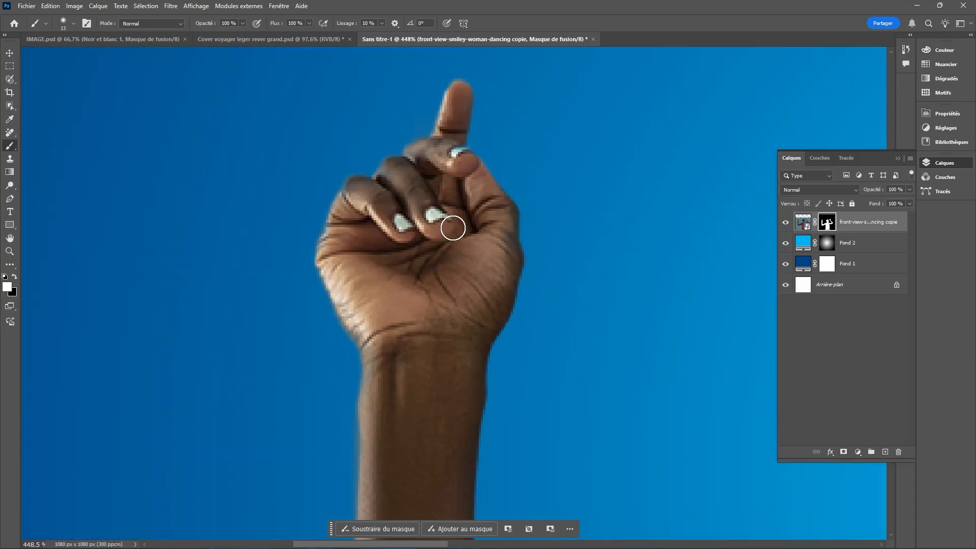
scroll(448, 208, down, 10)
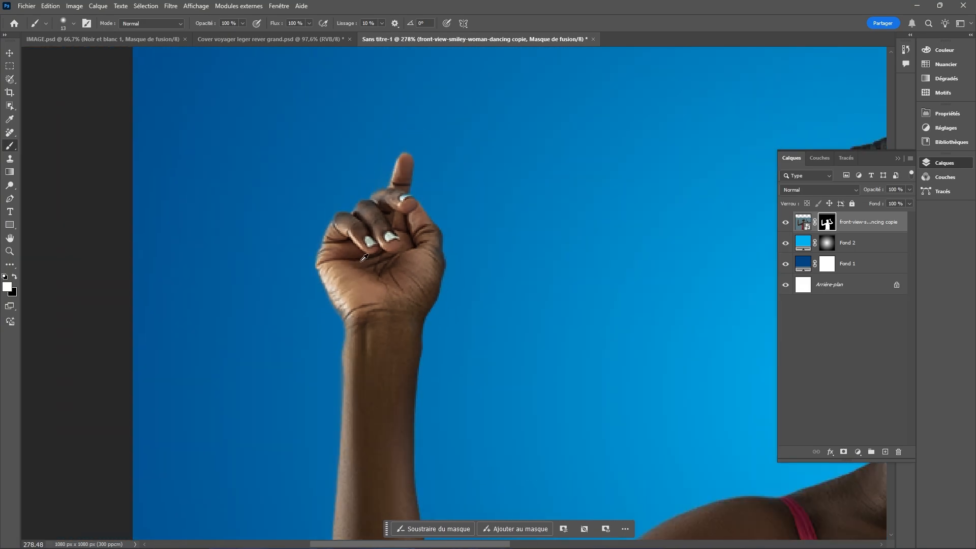
scroll(382, 239, down, 3)
scroll(597, 338, up, 2)
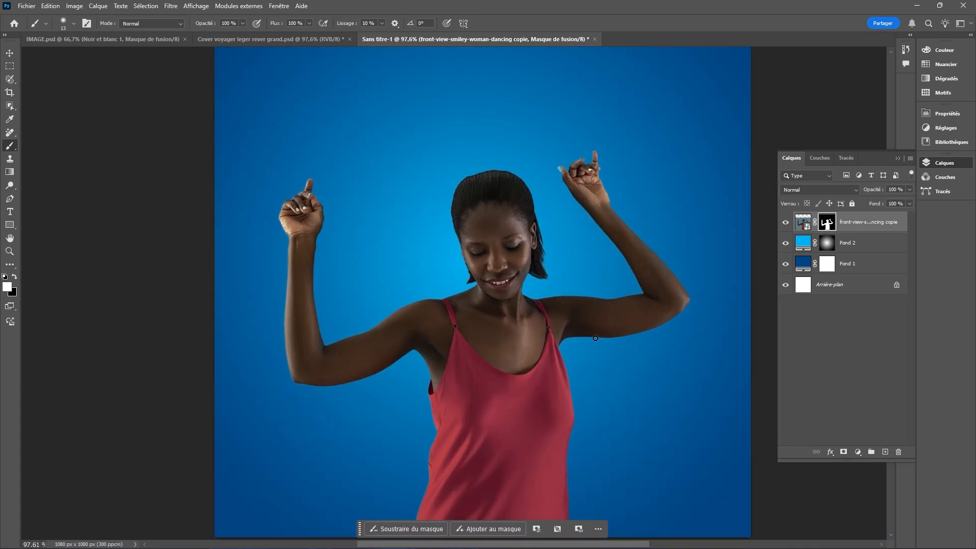
scroll(564, 387, down, 2)
scroll(508, 335, up, 1)
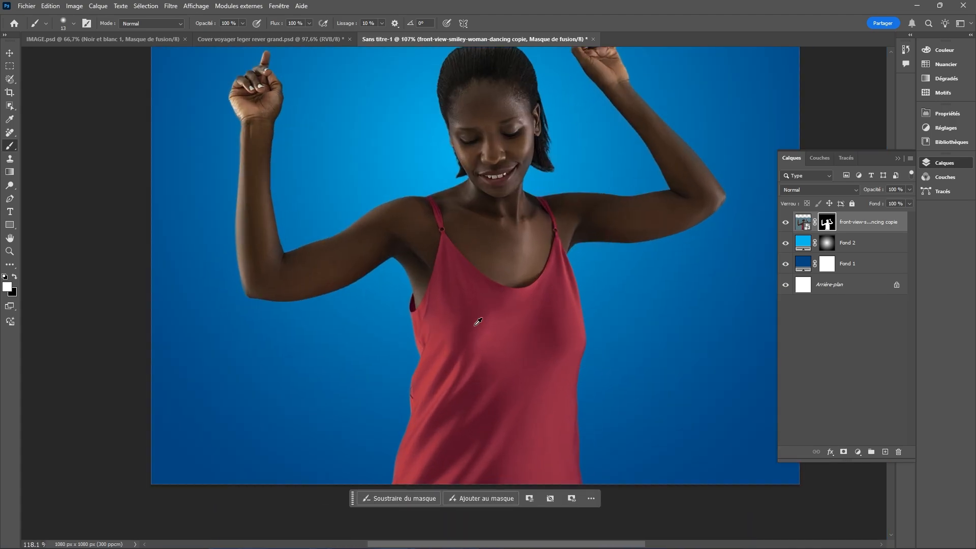
scroll(478, 320, down, 2)
scroll(478, 319, down, 2)
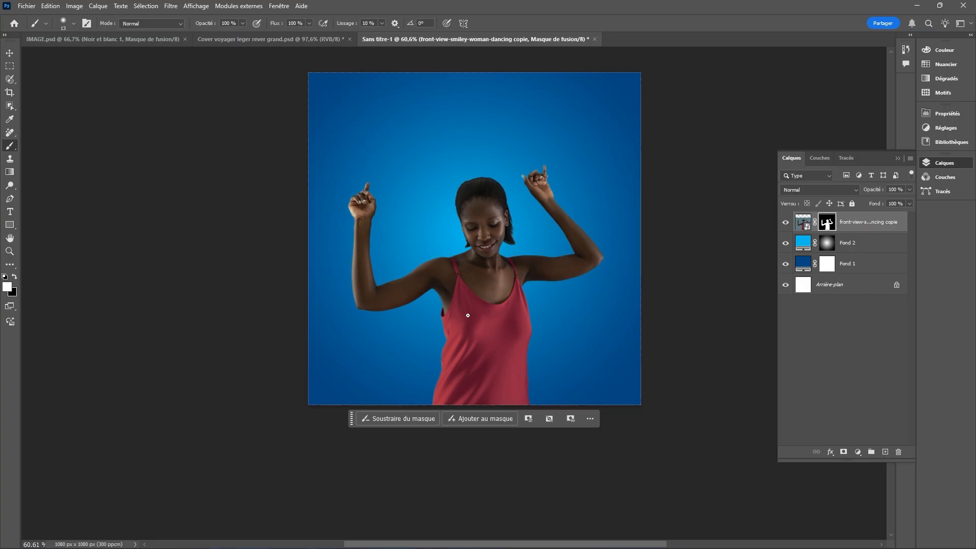
click(9, 53)
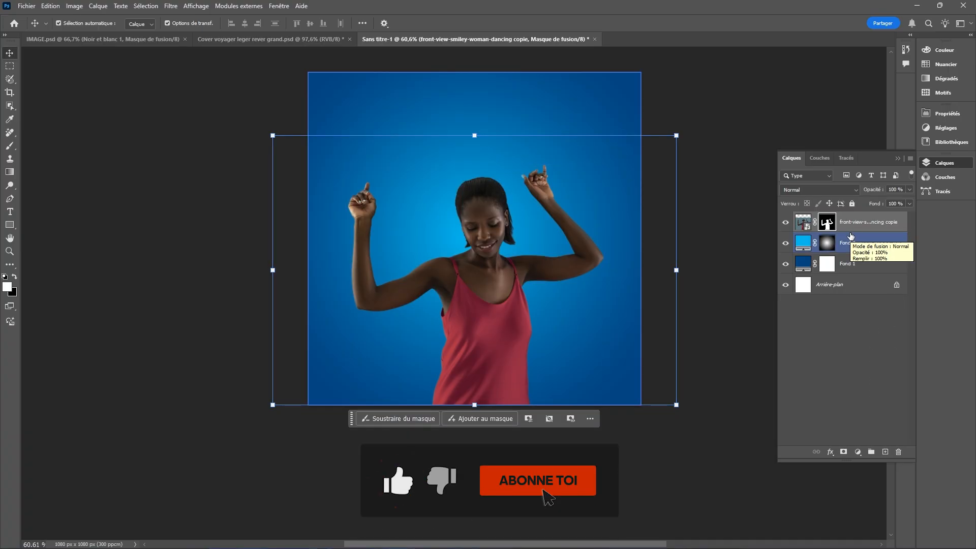
Step: Add a Color Balance adjustment layer with midtones yellow/blue at -4 and shadows cyan/red at -4 and yellow/blue at +2
click(857, 452)
click(888, 368)
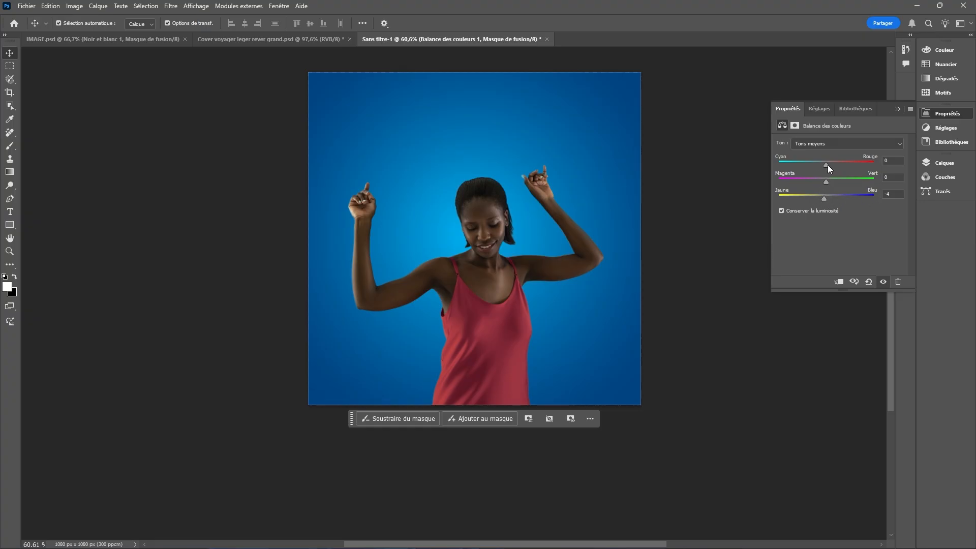
drag(826, 165, 825, 167)
click(837, 144)
click(818, 154)
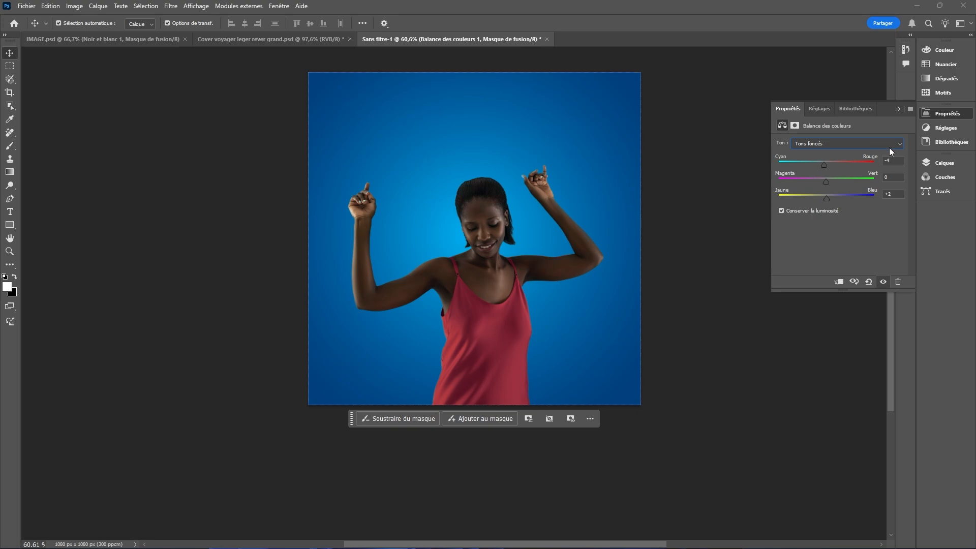
Step: Add a Curves (Courbes) adjustment layer above the Color Balance layer
click(944, 163)
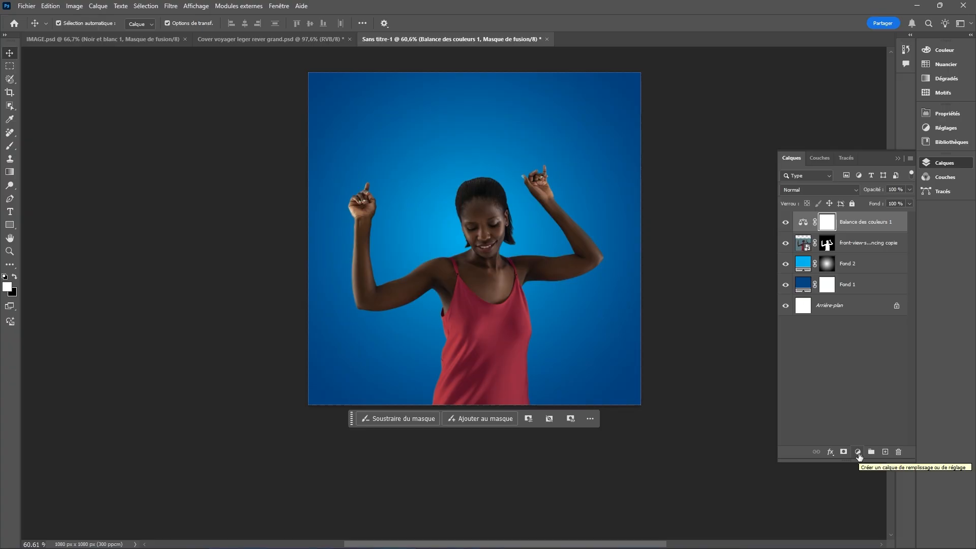
click(859, 452)
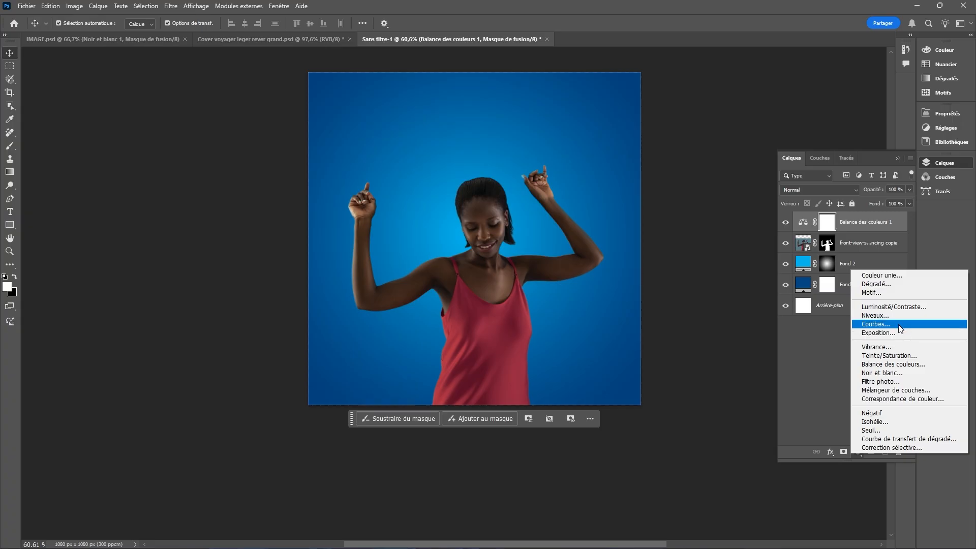
click(875, 323)
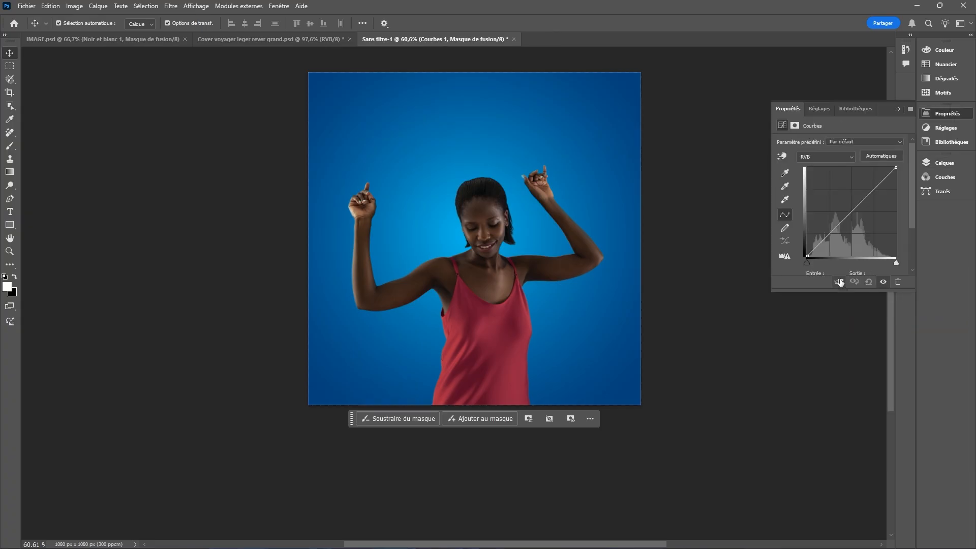
Step: Clip both the Color Balance and Curves adjustment layers to the cut-out woman's layer
click(941, 165)
click(884, 242)
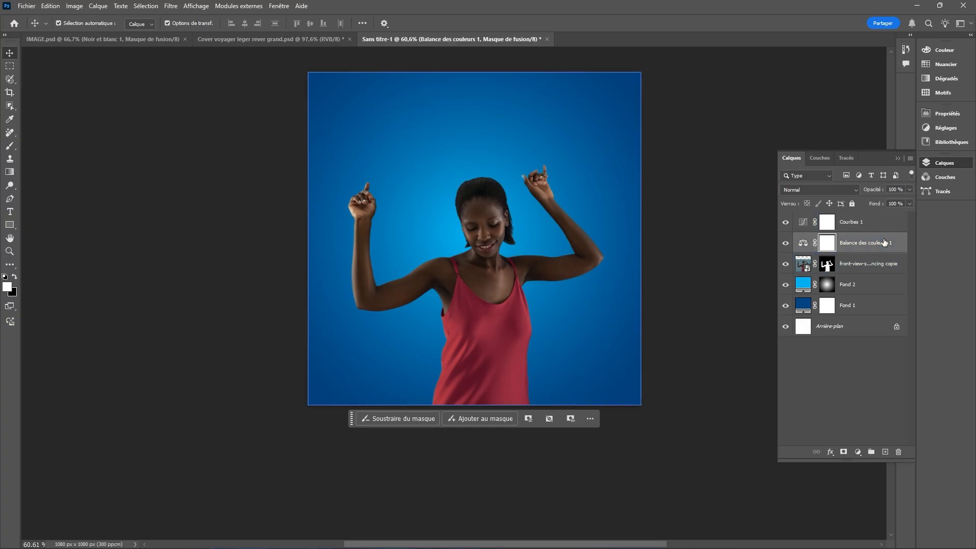
click(864, 263)
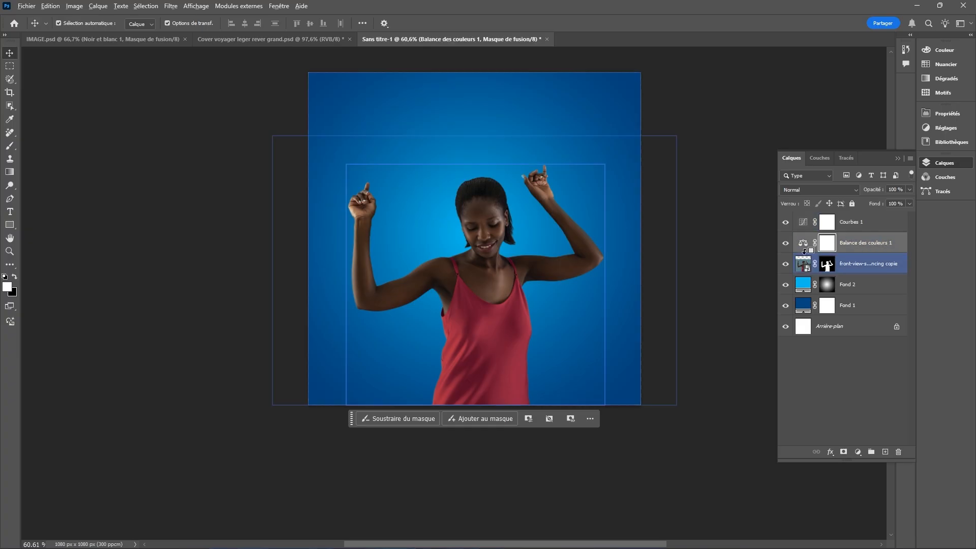
key(alt+bracketleft)
key(alt+bracketright)
key(alt+bracketright)
key(alt+bracketleft)
key(alt+bracketright)
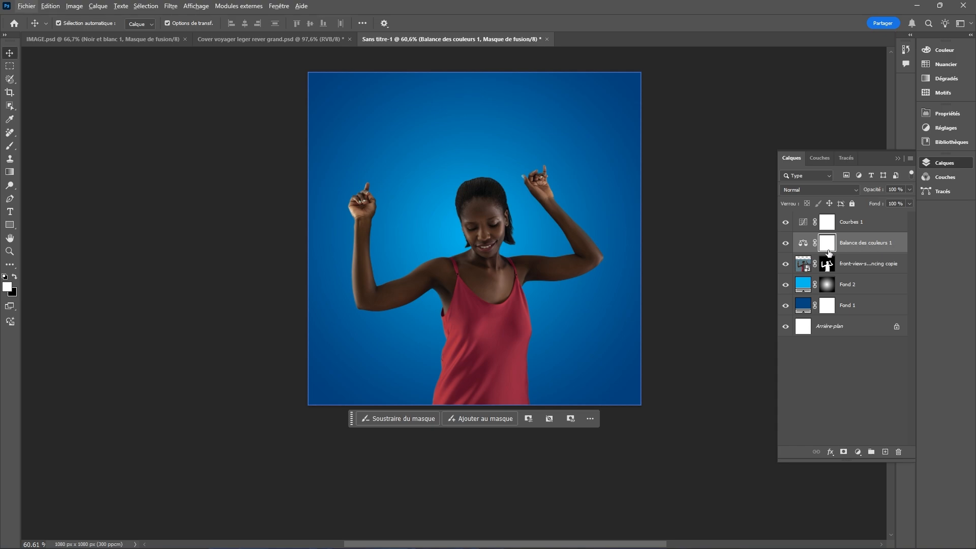
click(802, 258)
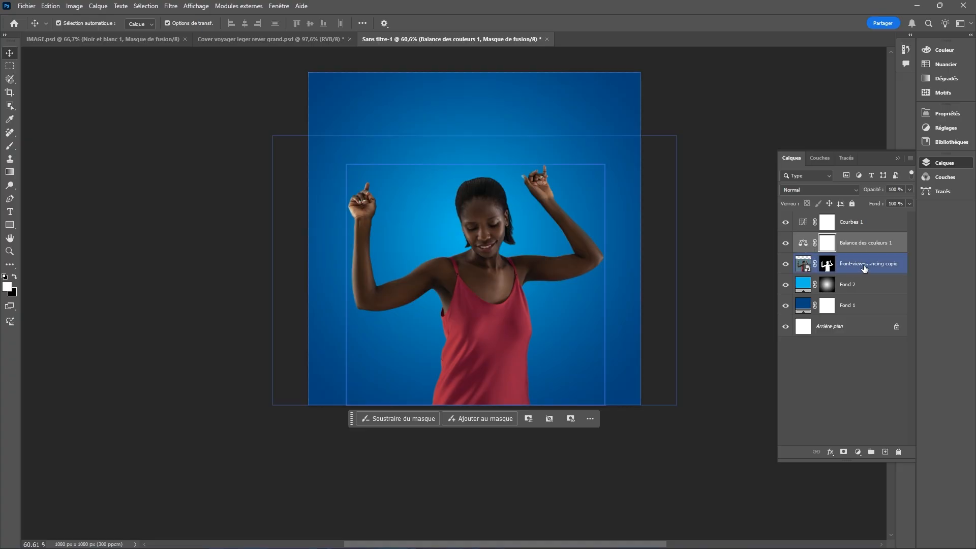
alt+click(802, 251)
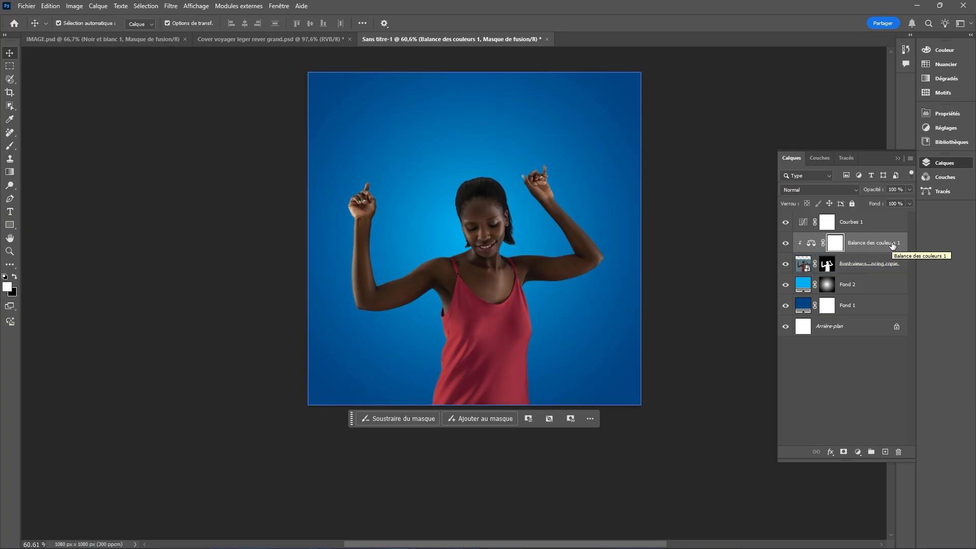
alt+click(811, 230)
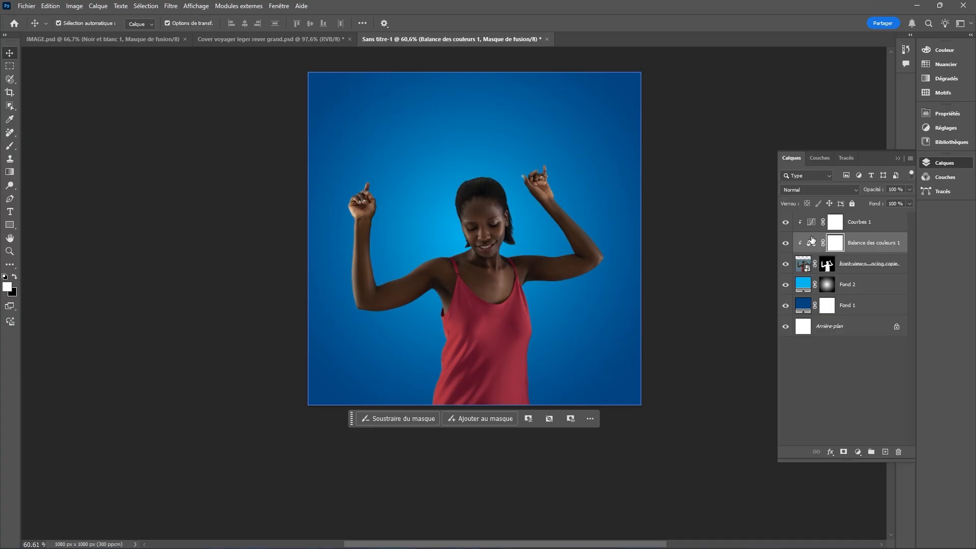
Step: Raise the midtones of the RGB curve in the Curves adjustment to brighten the woman
click(890, 229)
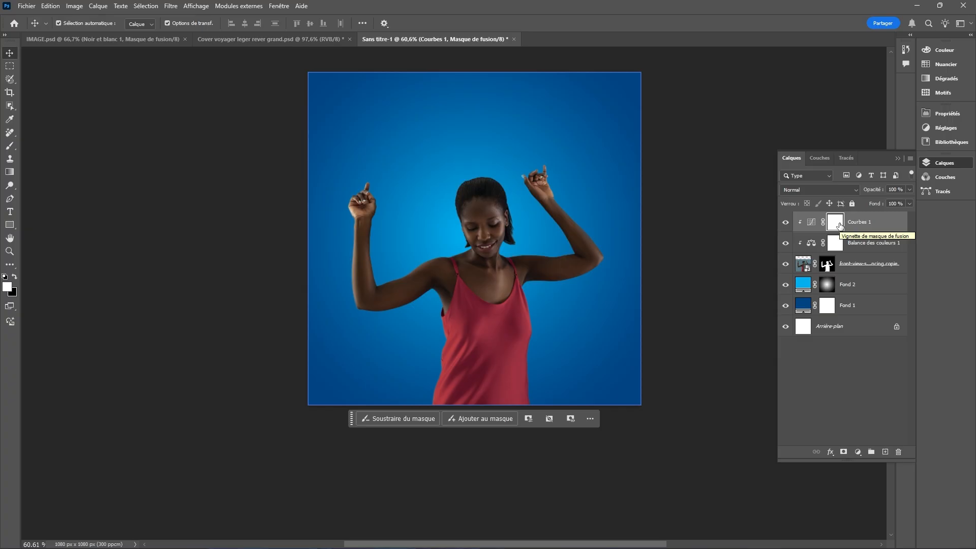
double_click(812, 227)
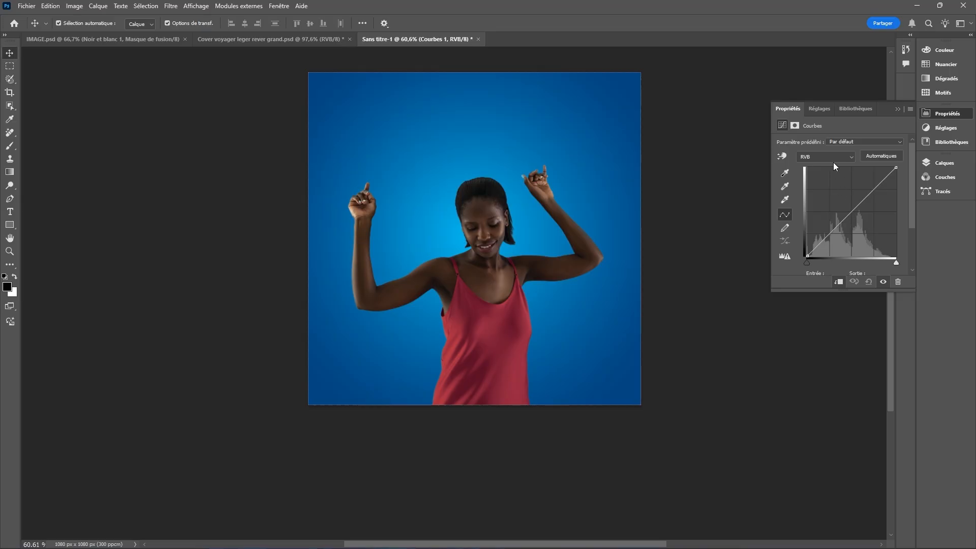
click(852, 210)
drag(852, 210, 848, 204)
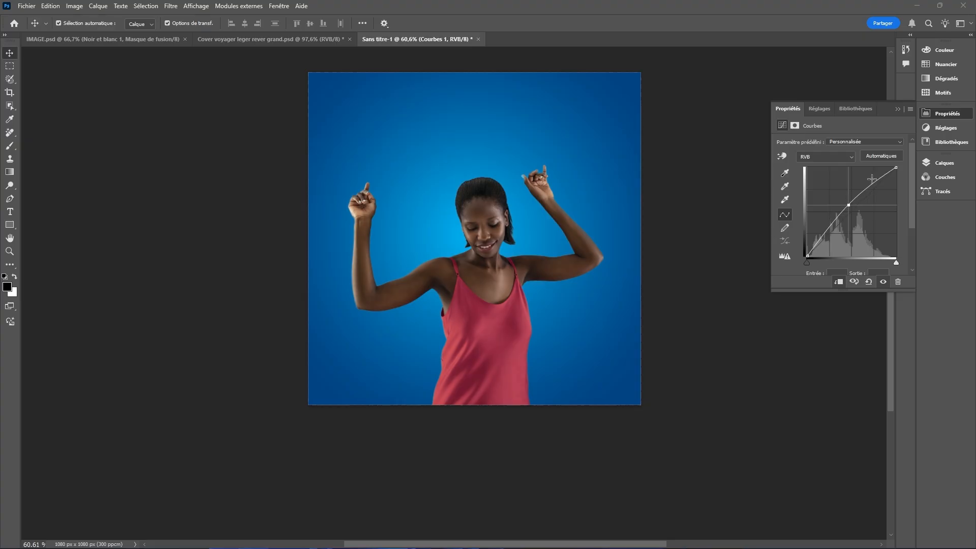
click(828, 160)
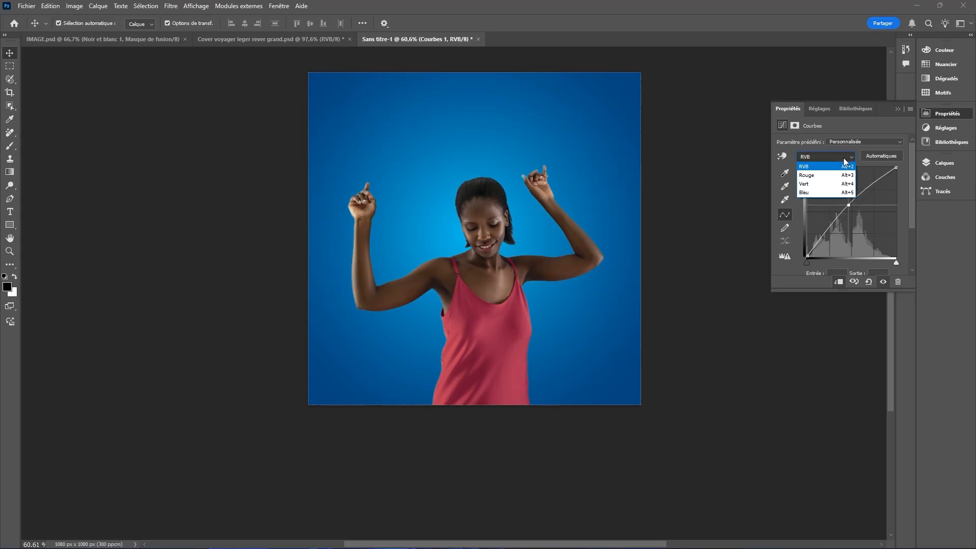
click(849, 158)
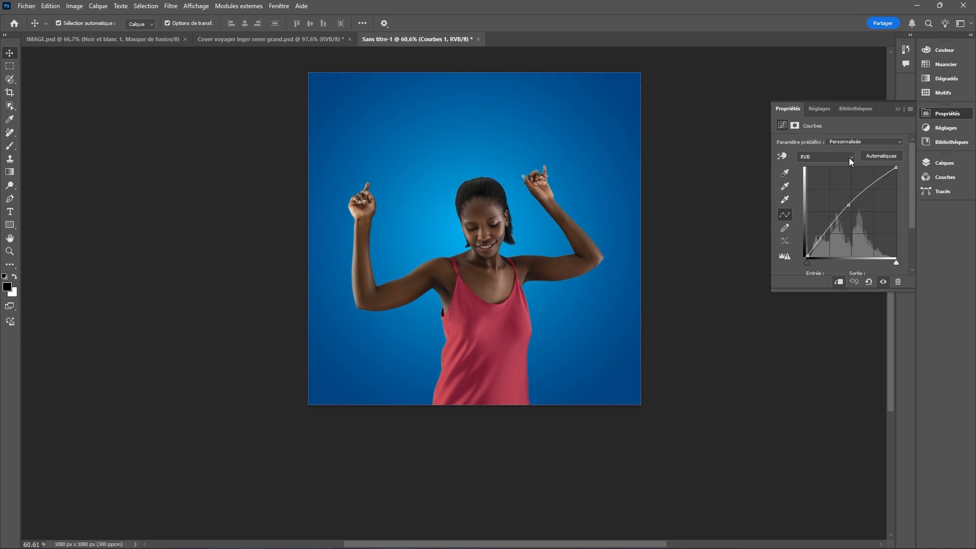
Step: Raise the midpoint of the Red (Rouge) channel curve slightly to warm the woman's skin
click(849, 157)
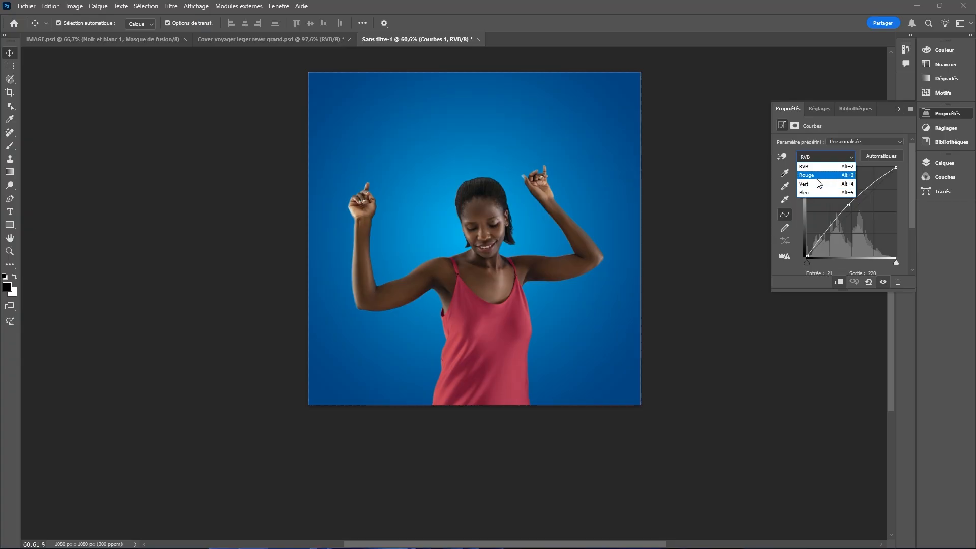
click(823, 176)
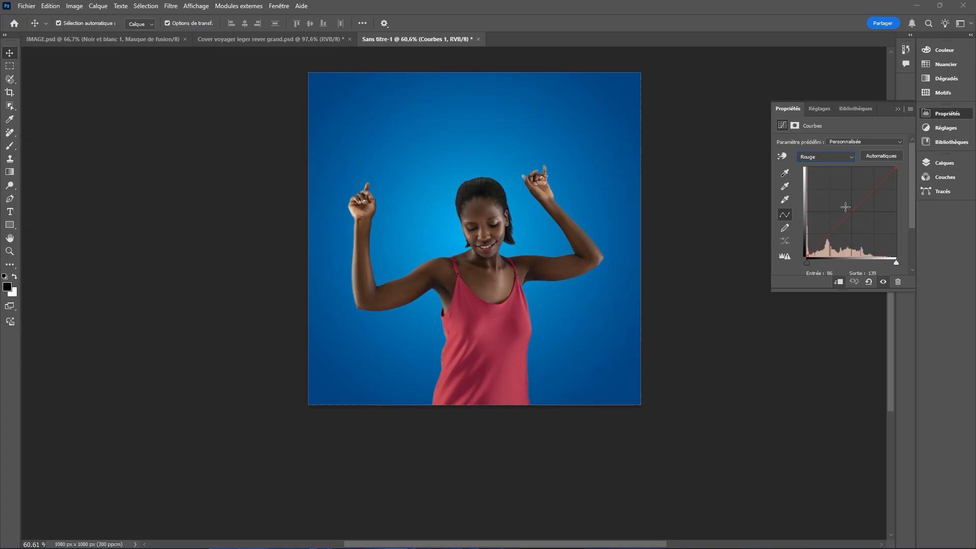
drag(851, 210, 851, 208)
drag(850, 207, 850, 208)
Step: Place a midpoint on the Green (Vert) channel curve and adjust it very slightly
click(843, 158)
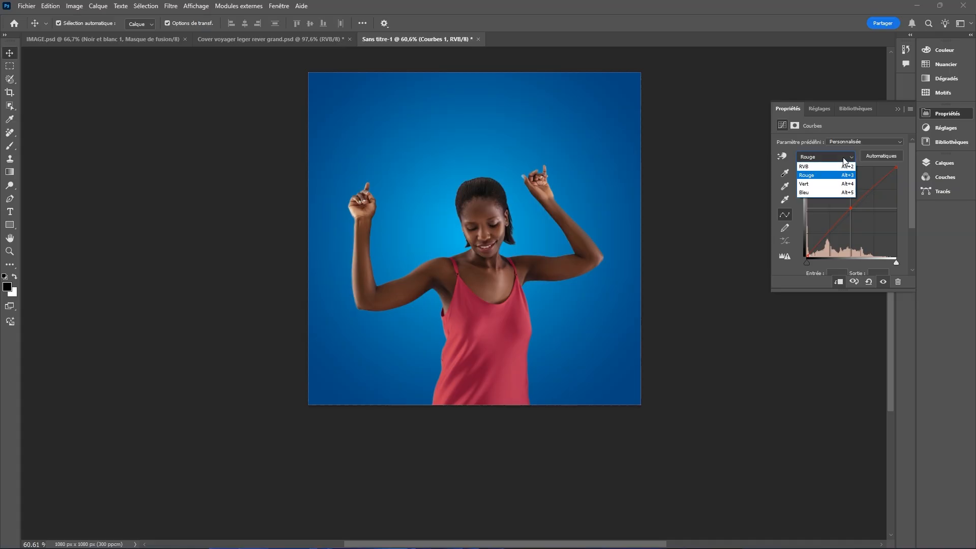
click(822, 184)
drag(850, 212, 847, 214)
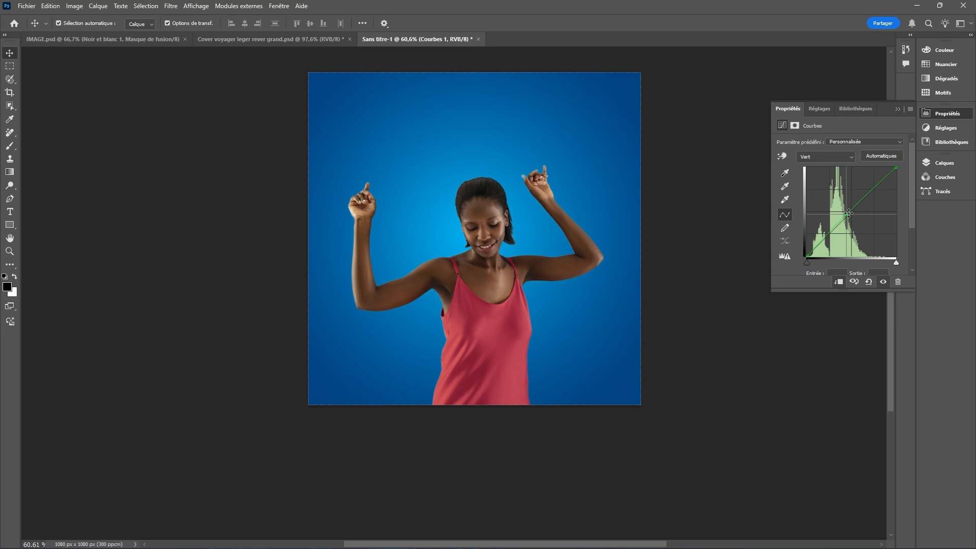
Step: Raise the midpoint of the Blue (Bleu) channel curve slightly and move its white point inward
click(833, 158)
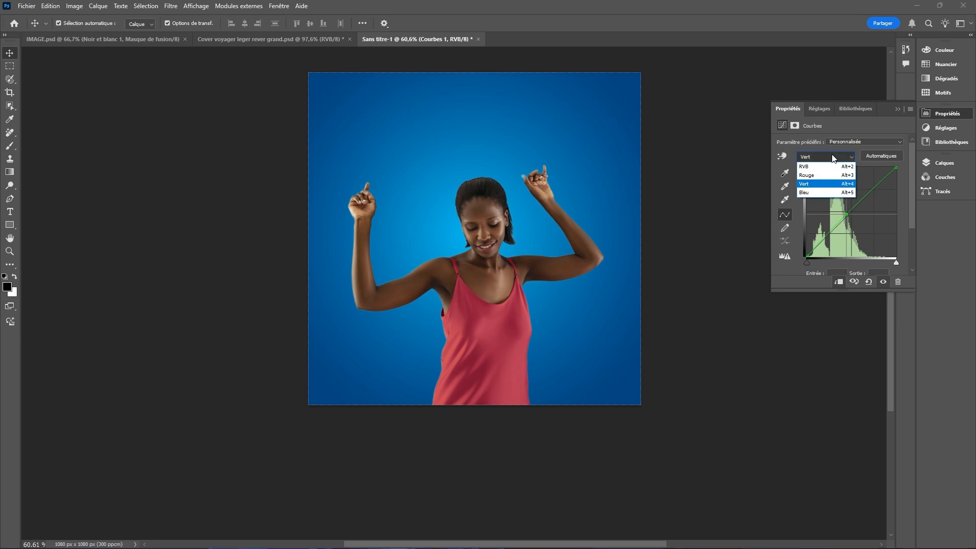
click(815, 194)
drag(853, 215, 851, 207)
drag(896, 167, 879, 167)
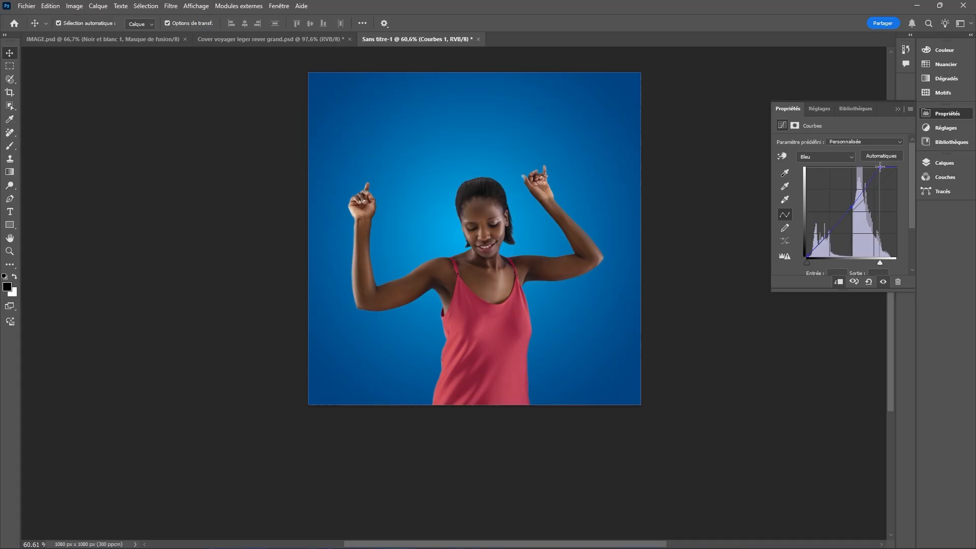
Step: Fine-tune the midpoint of the Blue (Bleu) channel curve and return to the layer list
drag(852, 208, 853, 208)
click(937, 165)
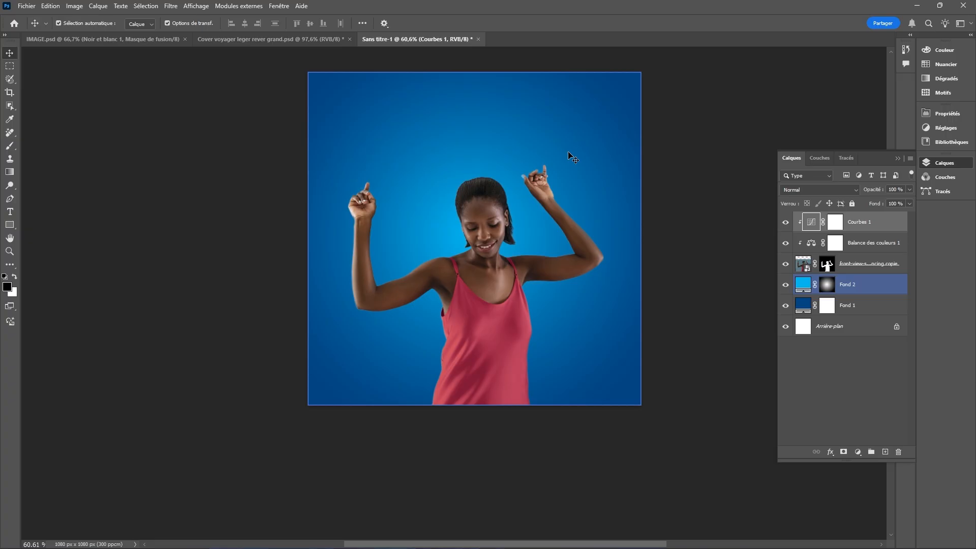
Step: Select the woman's red top including both straps with the Quick Selection tool, removing the stray patch of skin at the neckline
right_click(10, 106)
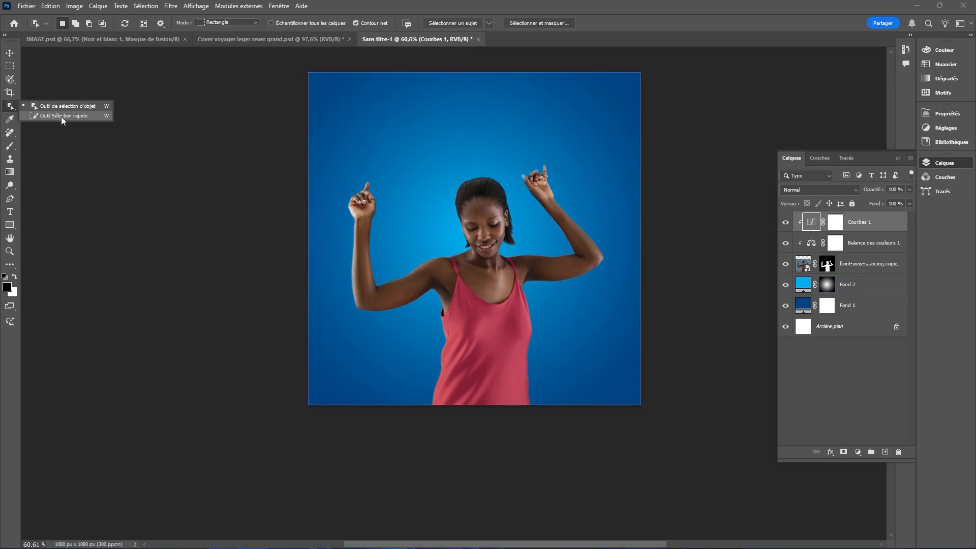
click(62, 116)
mouse_move(467, 322)
mouse_down()
mouse_move(477, 341)
mouse_move(492, 337)
mouse_up()
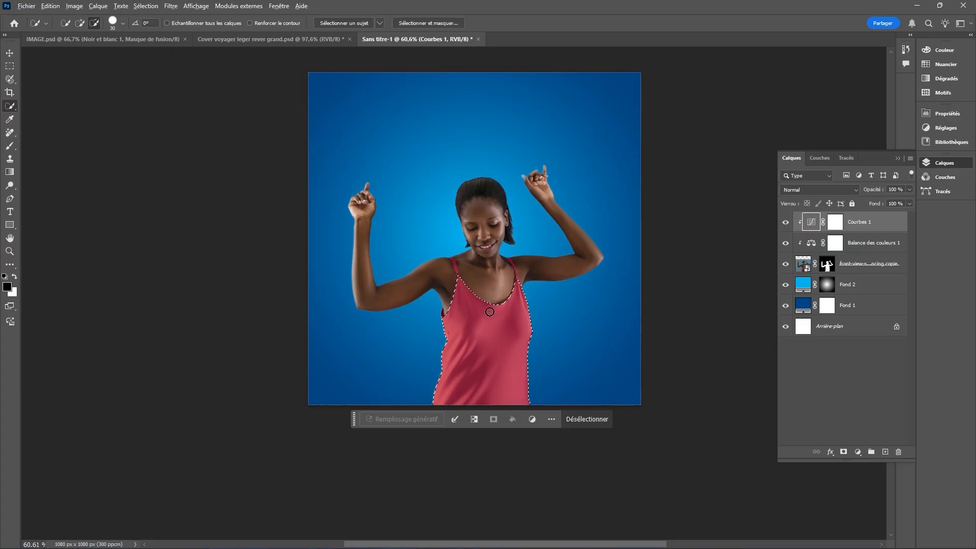
scroll(477, 303, up, 12)
scroll(544, 277, down, 2)
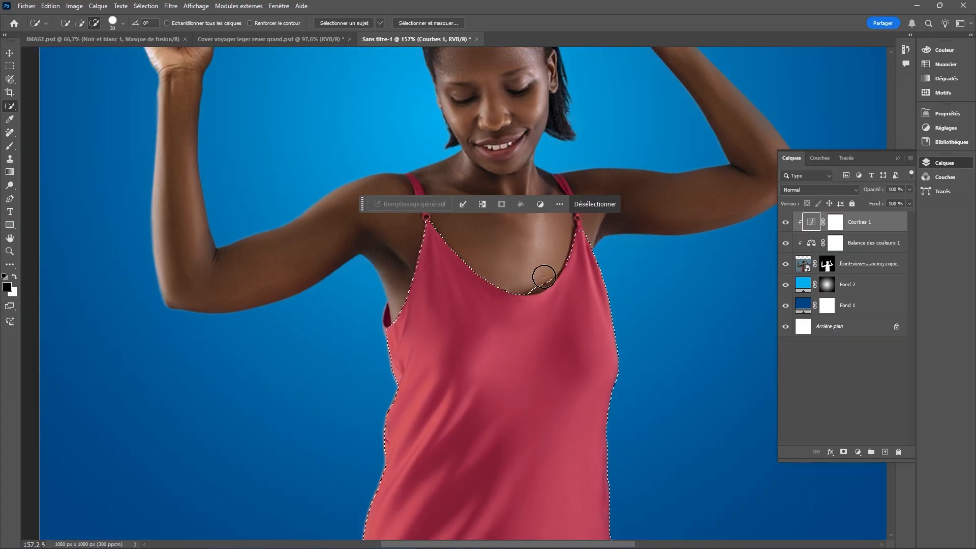
scroll(544, 277, up, 8)
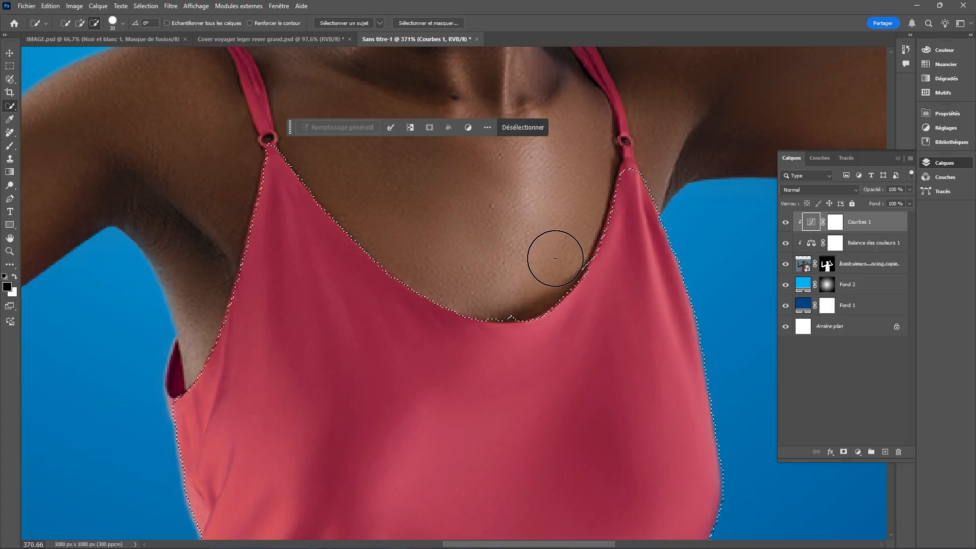
alt+click(502, 291)
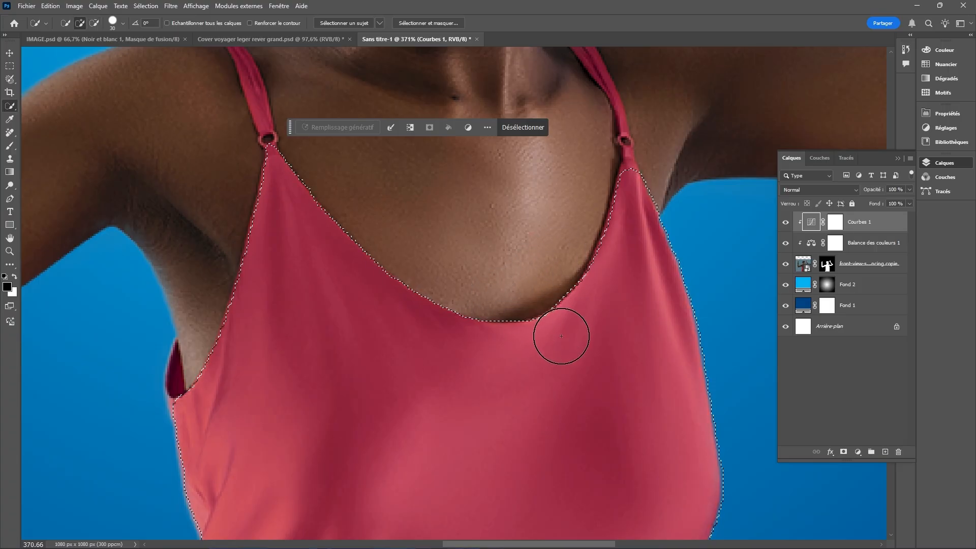
scroll(447, 260, down, 10)
key(l)
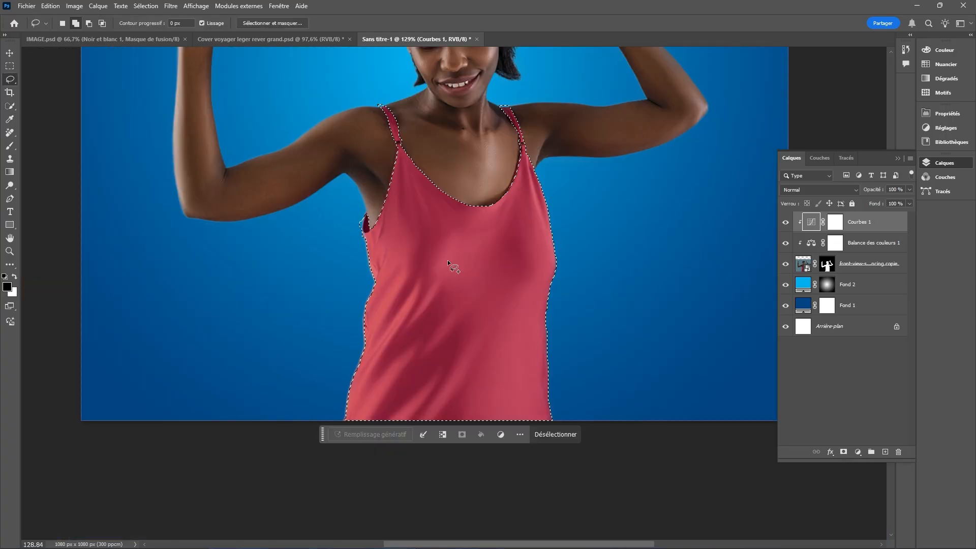
scroll(495, 213, down, 1)
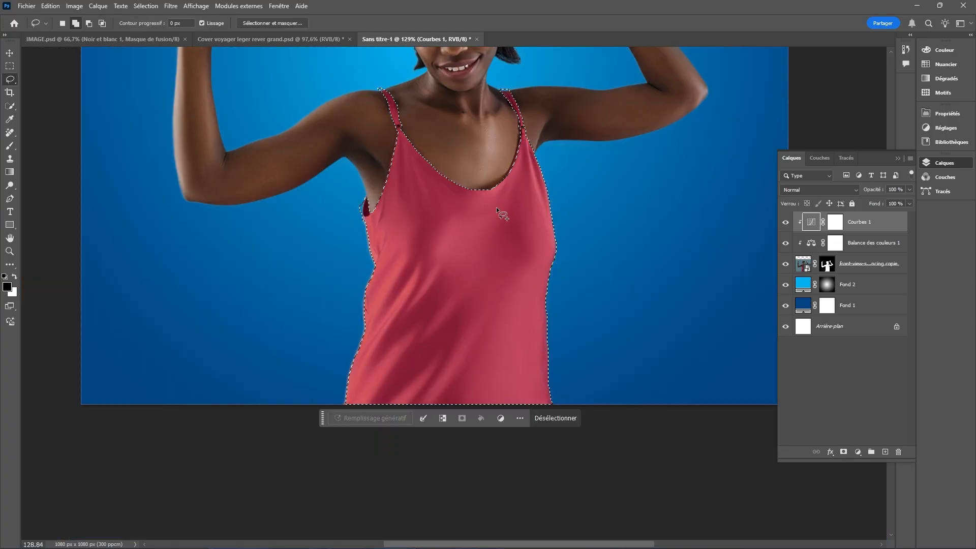
scroll(496, 208, up, 3)
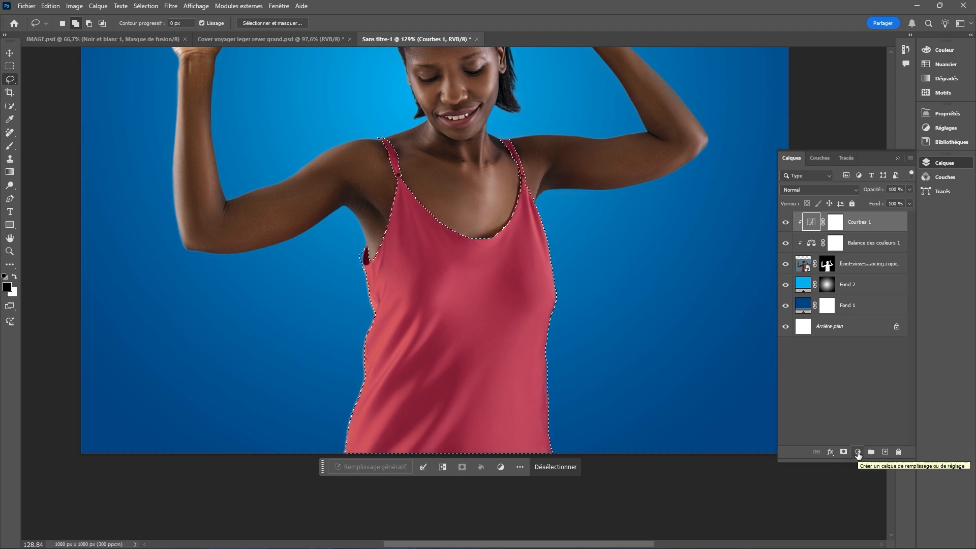
Step: Add a solid colour fill #004686 sampled from the background over the selected top, in Couleur blend mode and clipped to the woman
click(858, 453)
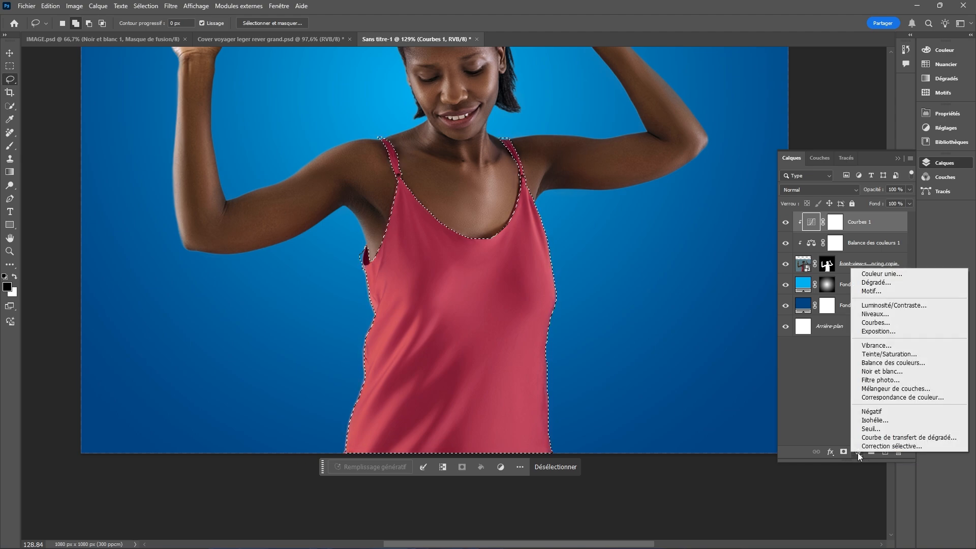
click(875, 278)
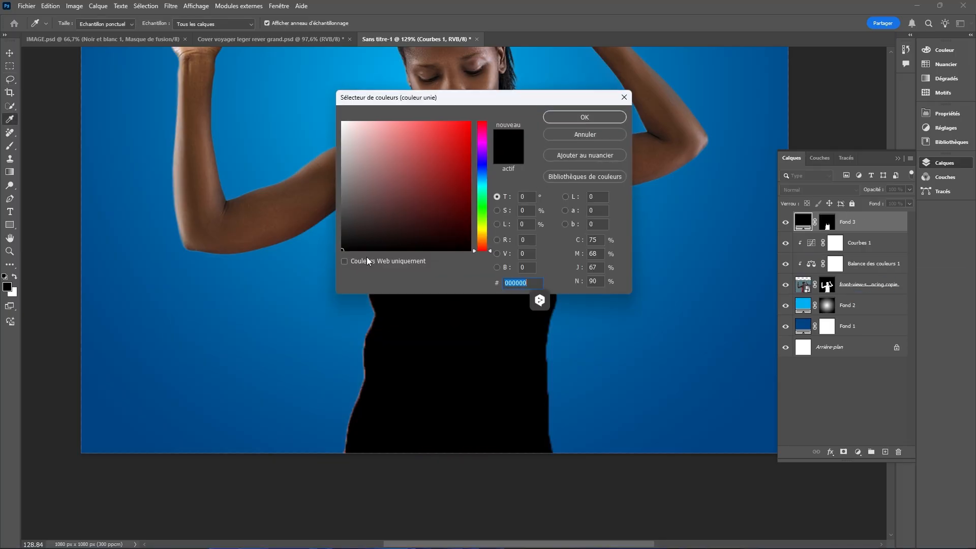
click(711, 404)
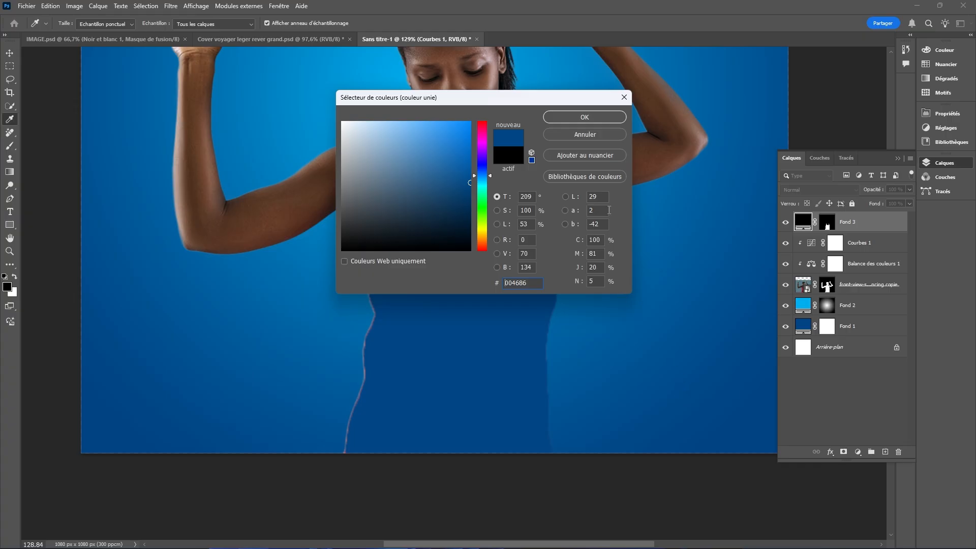
click(584, 117)
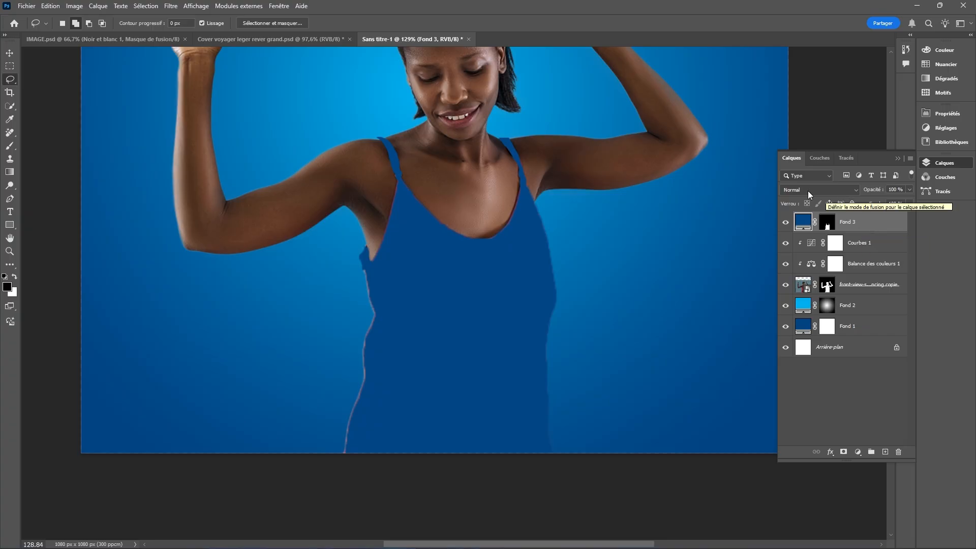
click(857, 190)
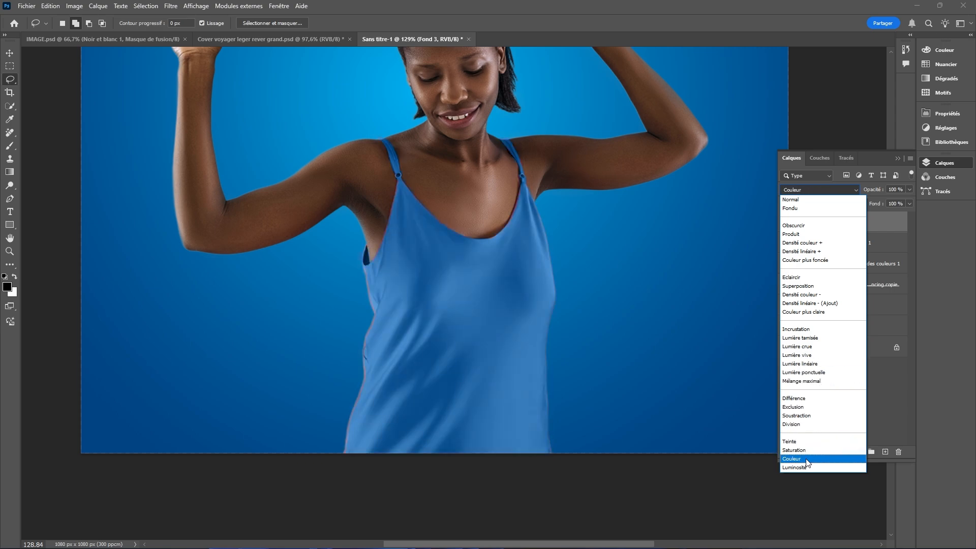
click(807, 460)
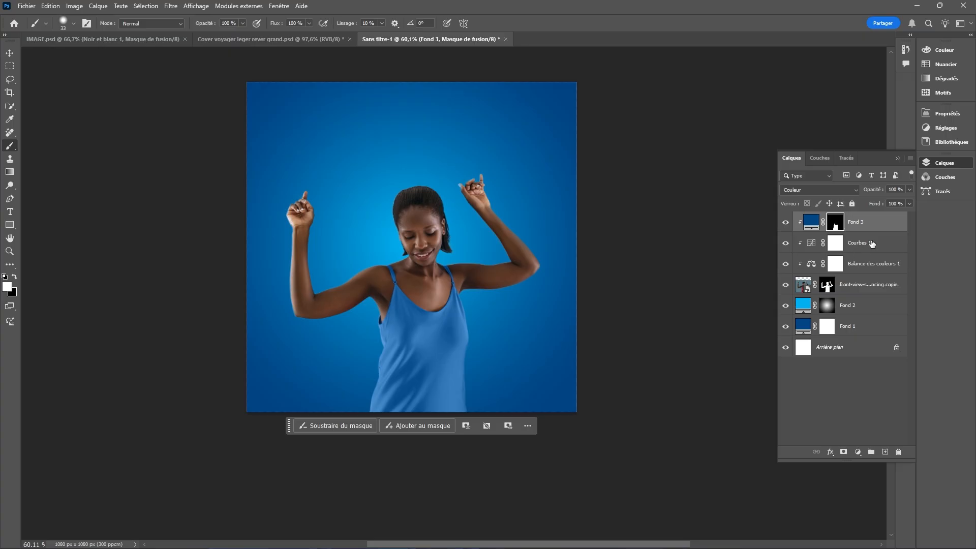
Step: Compare the top with and without the blue fill layer, and check it against the reference Cloud Travel cover document
click(786, 224)
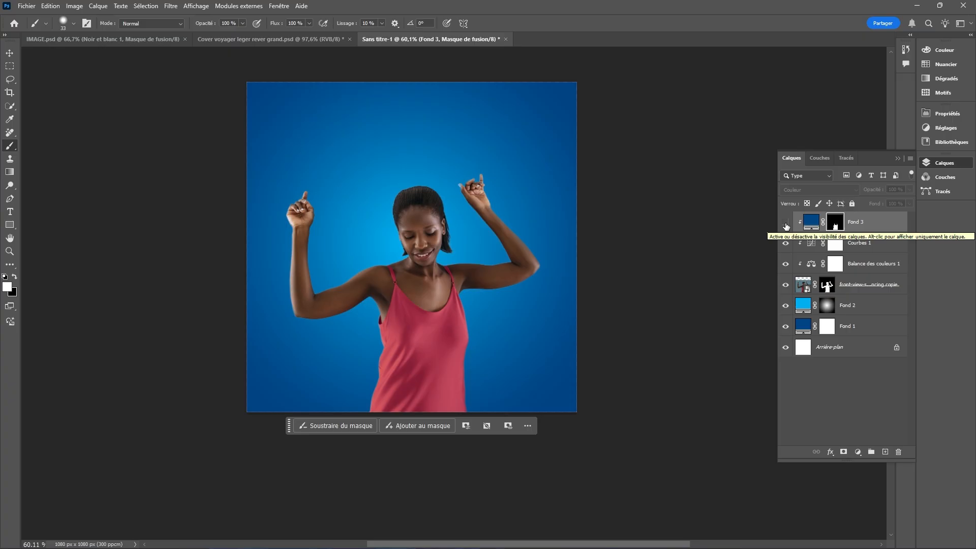
click(786, 224)
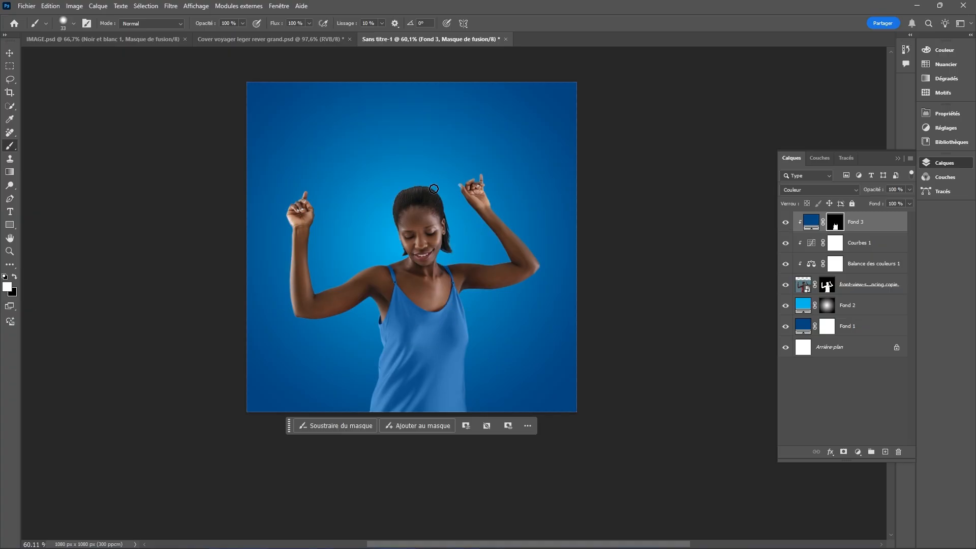
click(264, 41)
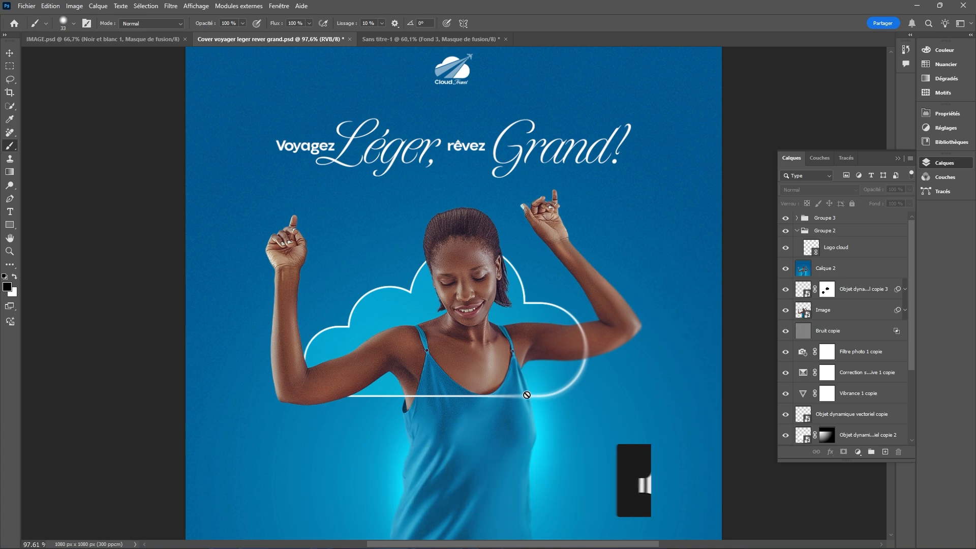
click(427, 42)
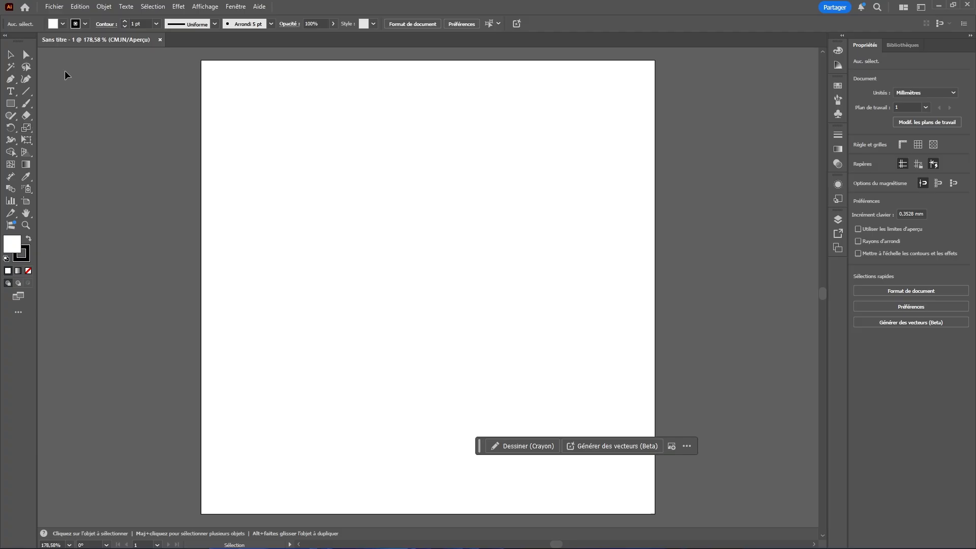
Step: Switch to the blank Illustrator document and set the fill to none, keeping the black outline
click(63, 24)
click(7, 62)
click(131, 183)
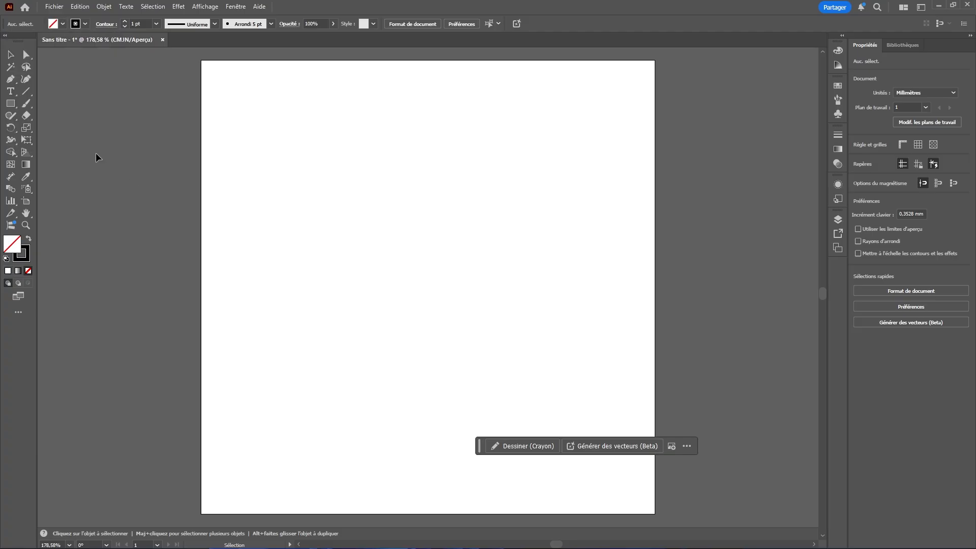
Step: Draw overlapping pill-shaped rectangles with a base about 56 by 18 mm, and shift the smallest one slightly toward the upper pill
click(10, 103)
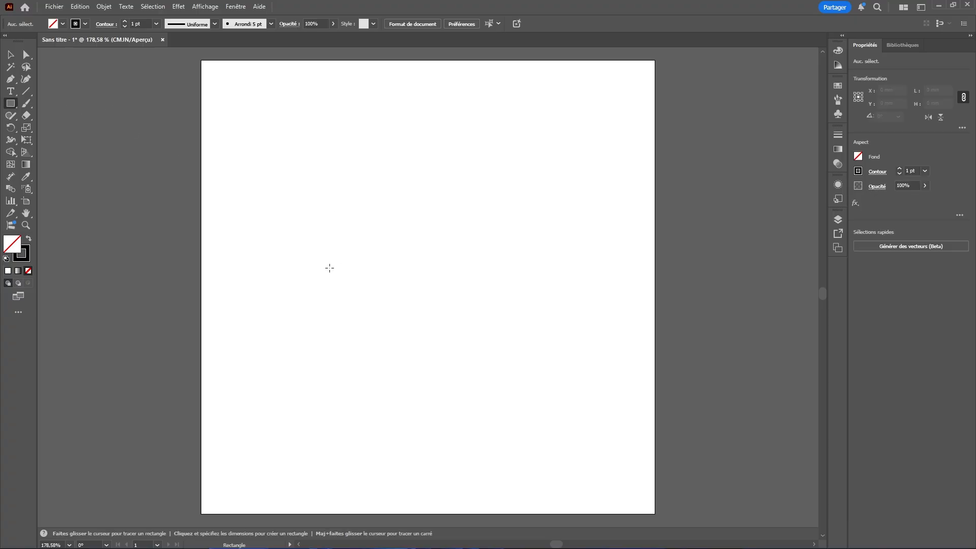
mouse_move(299, 245)
mouse_down()
mouse_move(445, 325)
mouse_move(555, 341)
mouse_up()
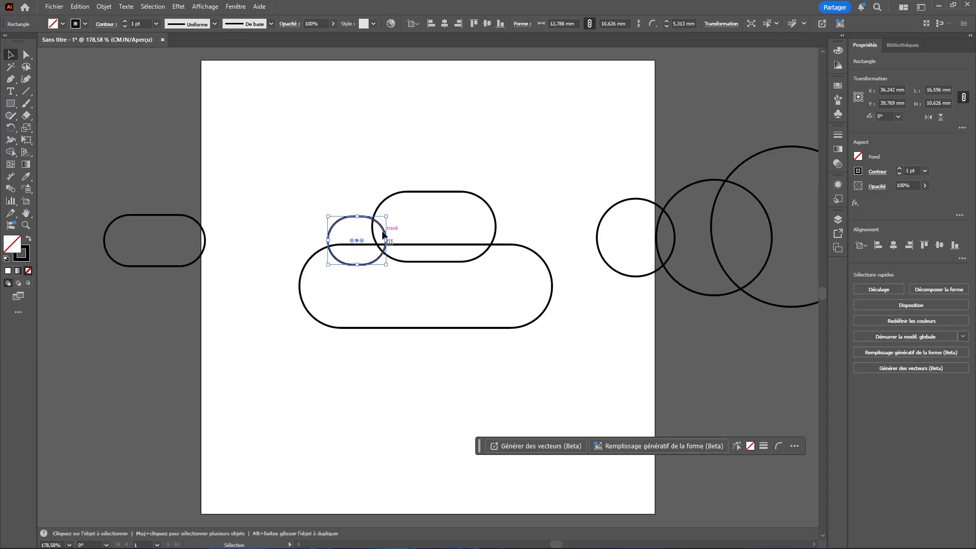
drag(380, 230, 388, 229)
Step: Reduce the base pill's height to about 13.6 mm with fully rounded ends, and lower the small pill onto it
click(437, 249)
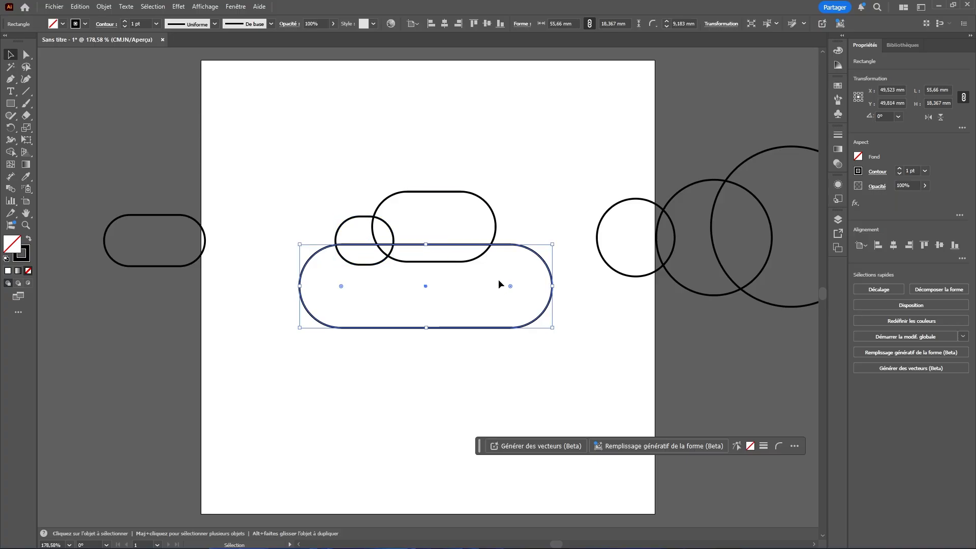
drag(511, 286, 793, 447)
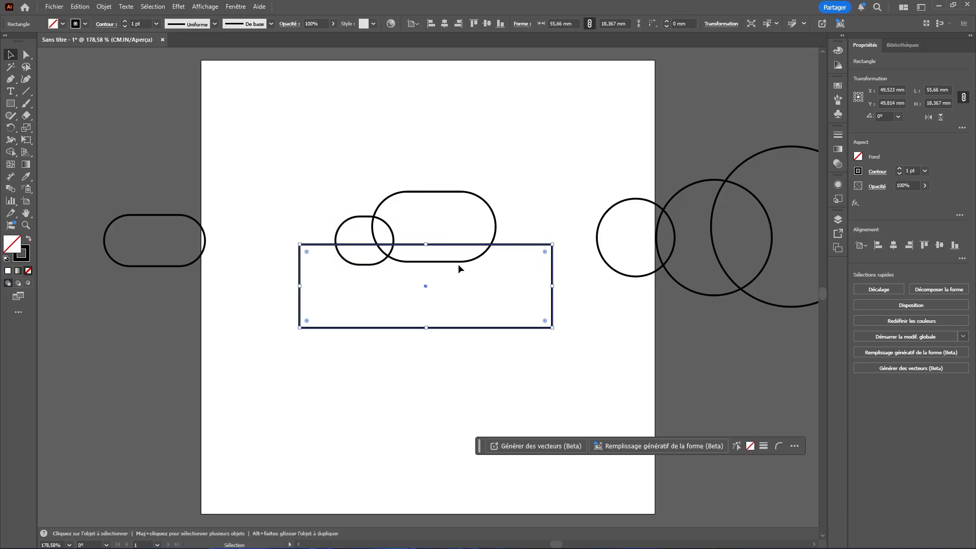
drag(427, 245, 426, 266)
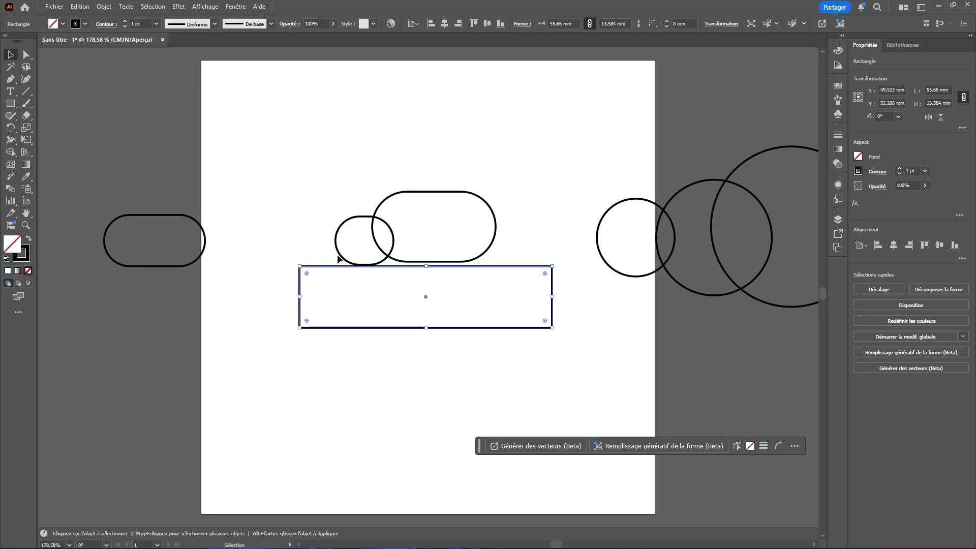
drag(307, 276, 469, 305)
drag(342, 257, 382, 287)
Step: Move the upper pill off the artboard and replace it with the smallest pasteboard circle, enlarged above the base
click(493, 222)
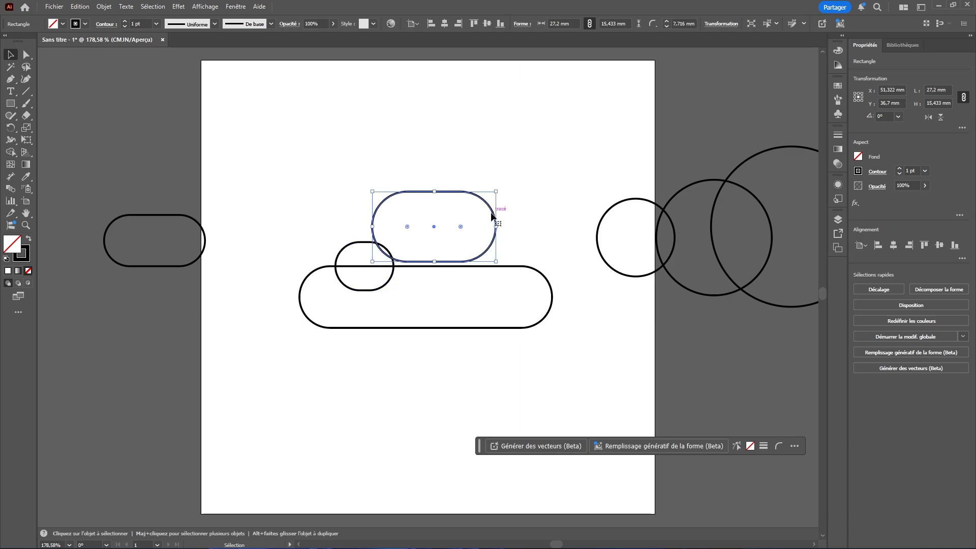
drag(493, 217, 199, 218)
drag(599, 247, 377, 268)
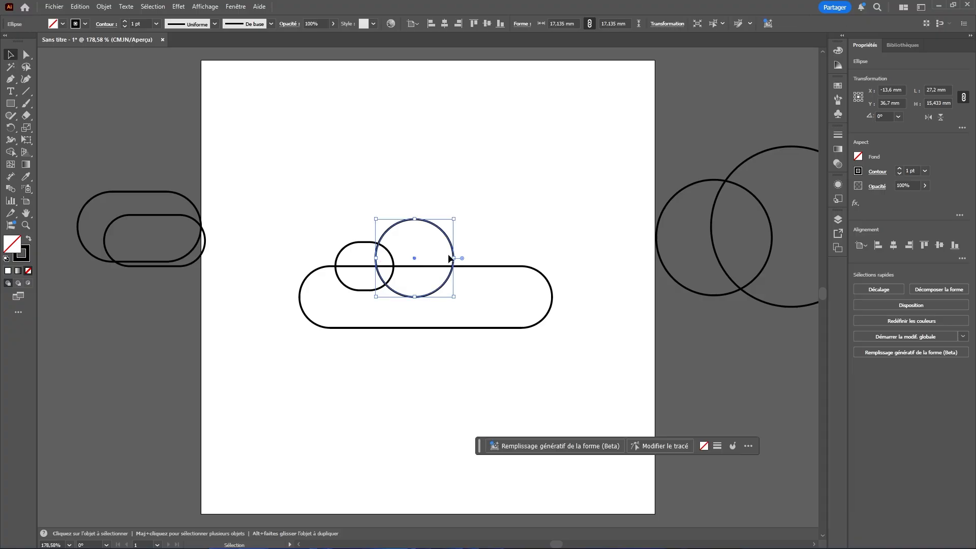
drag(453, 219, 501, 177)
Step: Duplicate the base pill in place, narrow the copy to about 32 mm toward its right end, and raise its upper edge
click(443, 267)
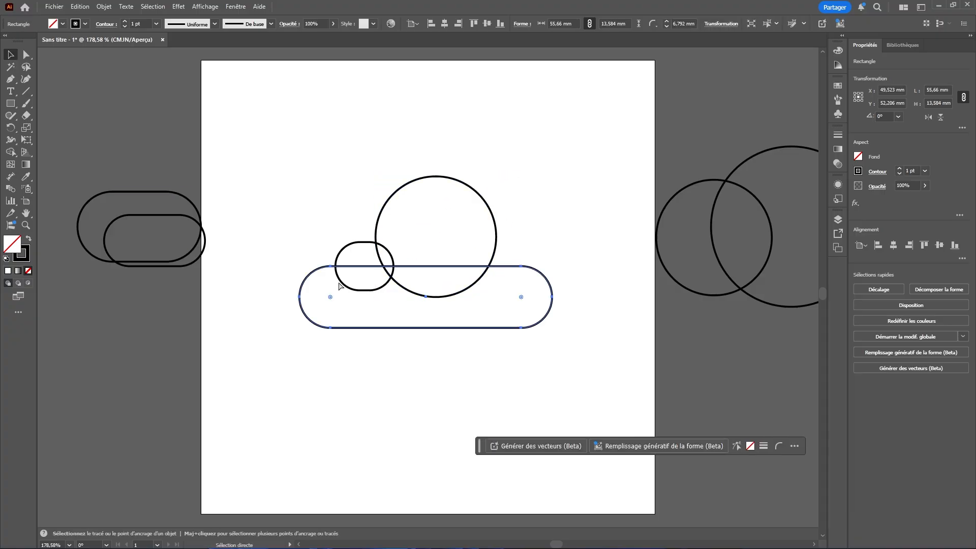
key(Right)
key(Left)
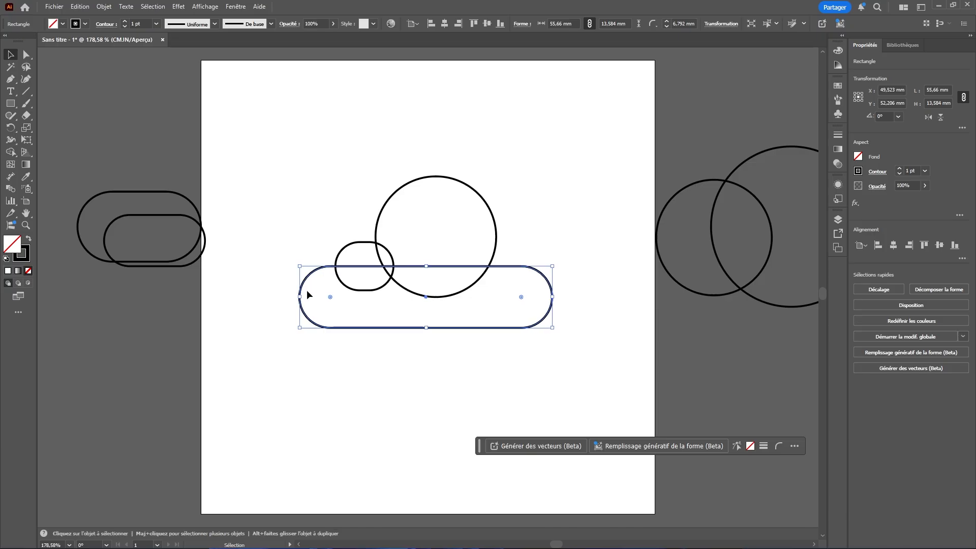
drag(300, 297, 408, 305)
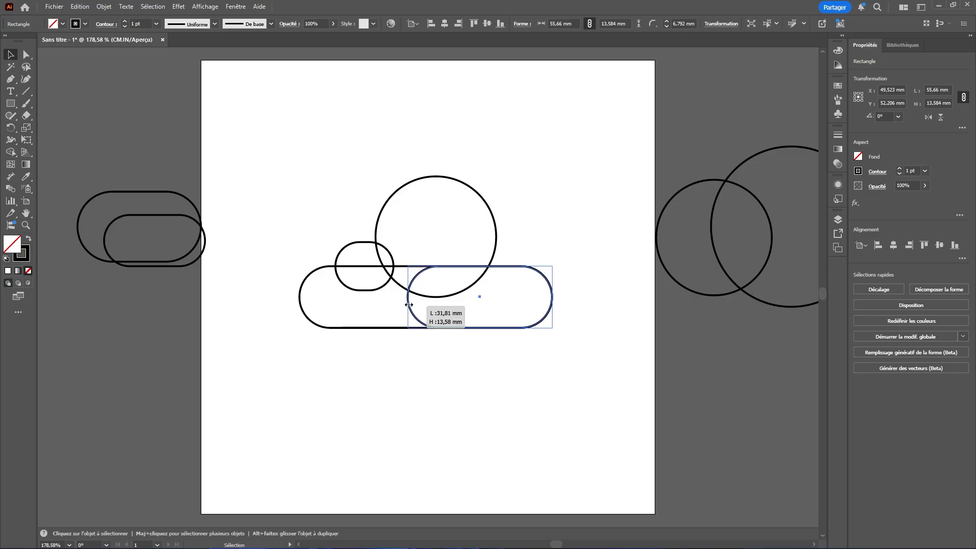
drag(480, 266, 480, 231)
Step: Merge all the overlapping shapes on the artboard into a single cloud outline with the Shape Builder tool
drag(271, 180, 518, 352)
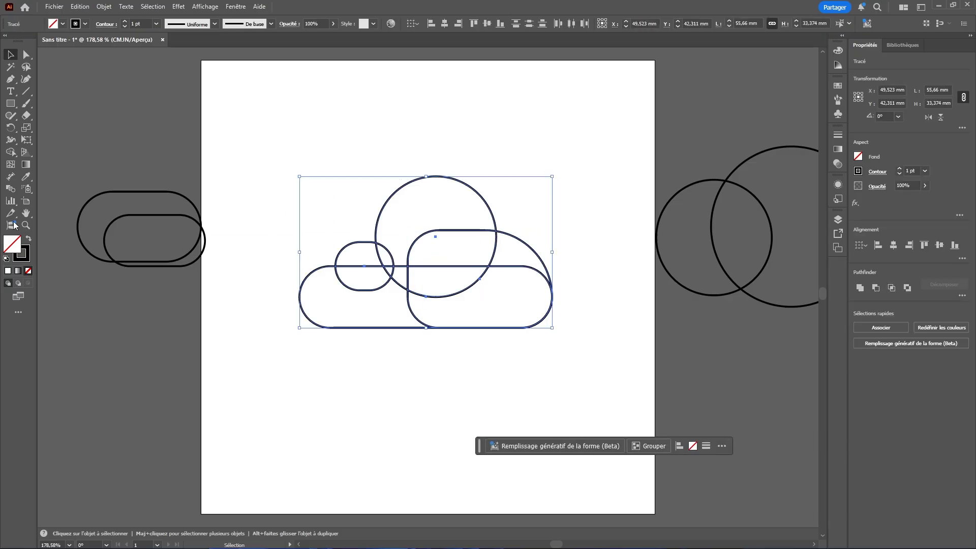
click(11, 151)
mouse_move(359, 283)
mouse_down()
mouse_move(400, 236)
mouse_move(388, 274)
mouse_move(407, 271)
mouse_move(470, 315)
mouse_move(504, 276)
mouse_move(443, 250)
mouse_up()
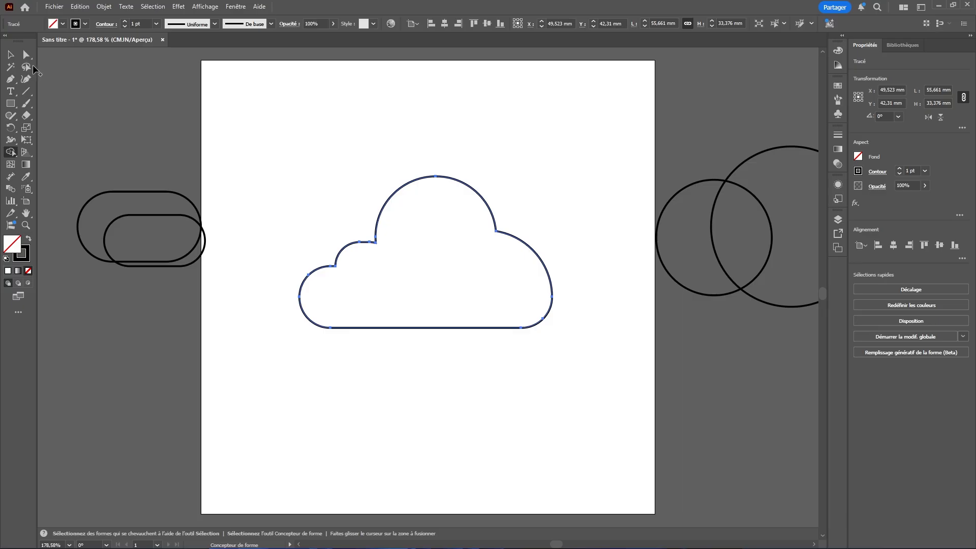
click(10, 55)
click(597, 183)
Step: Inspect the cloud outline's anchor points and corner handles with the Direct Selection tool
click(547, 273)
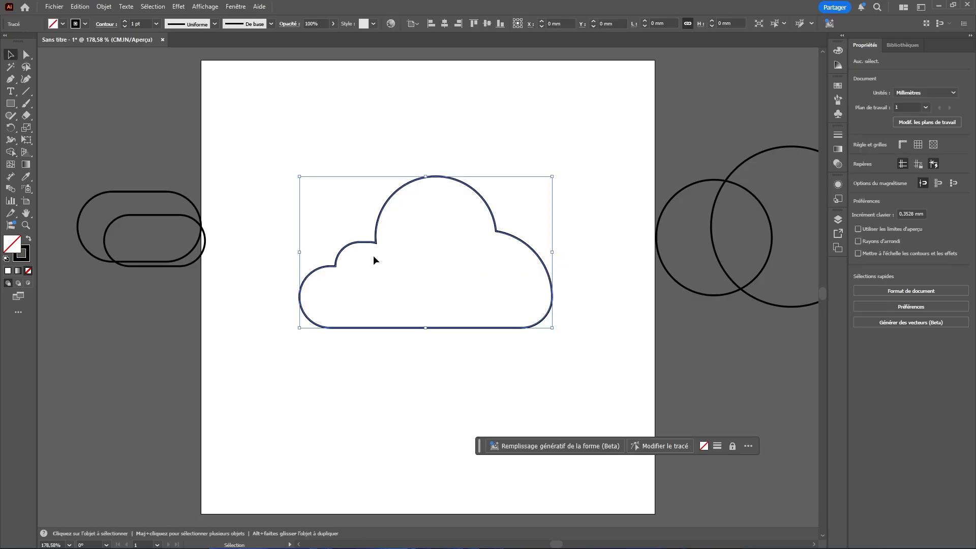
key(a)
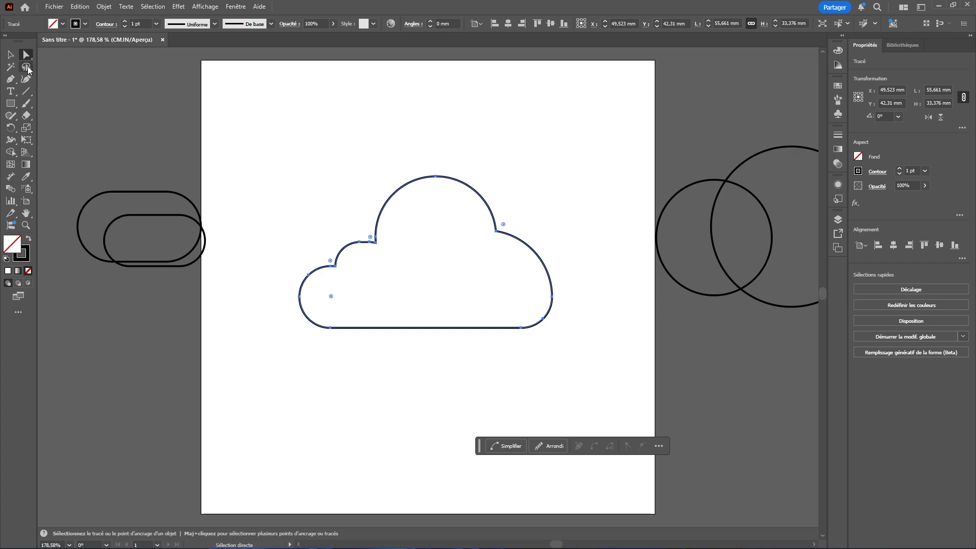
click(6, 53)
click(326, 135)
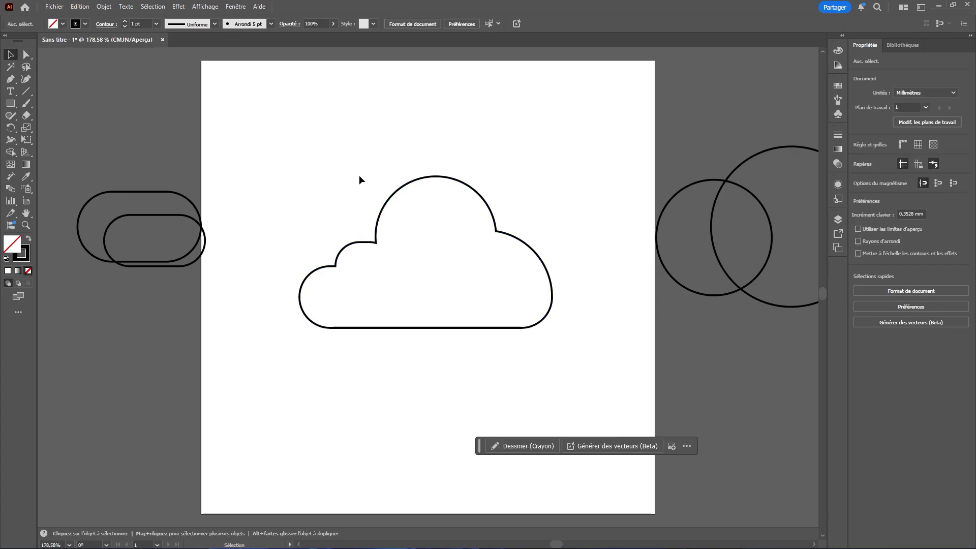
Step: Recolour the cloud outline's stroke white and set its weight to 2 pt, keeping the whole outline selected
click(413, 184)
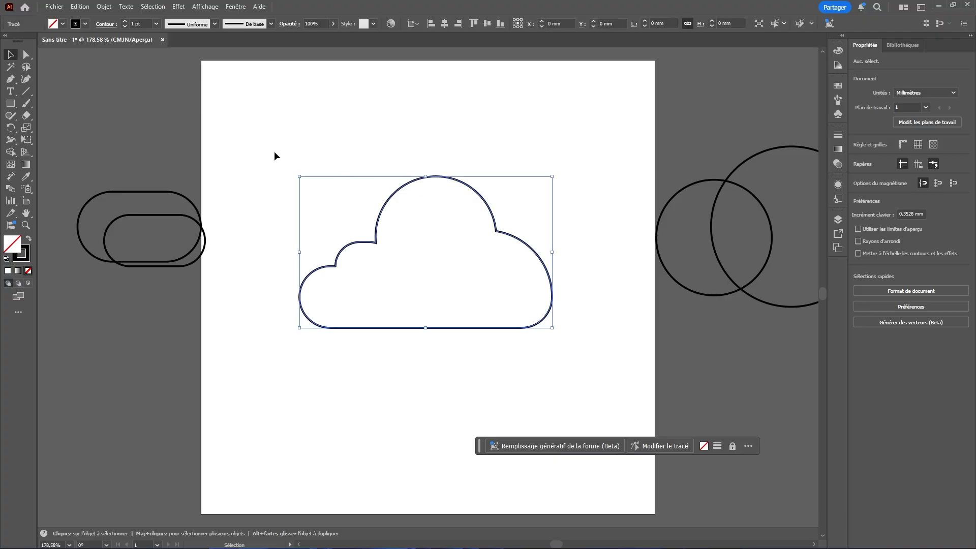
click(86, 25)
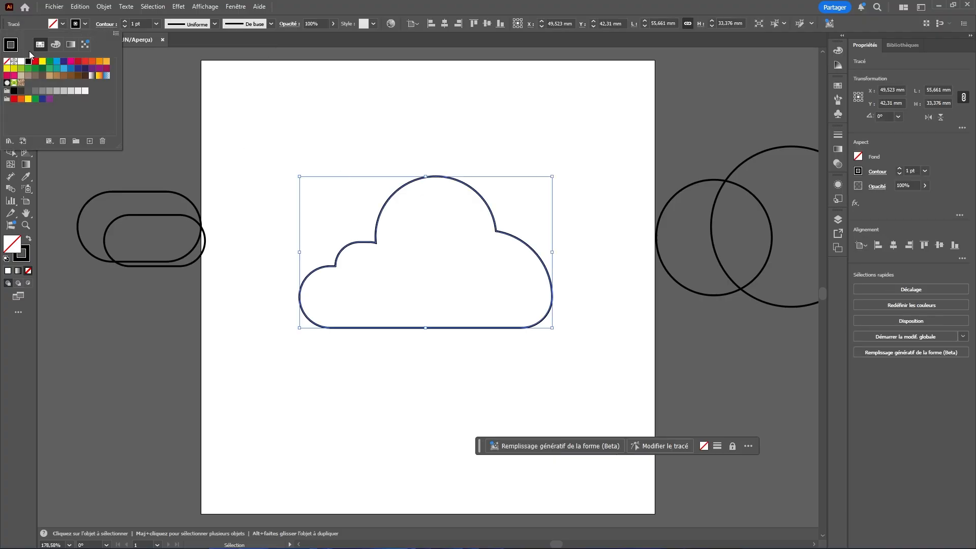
click(22, 71)
drag(404, 161, 450, 209)
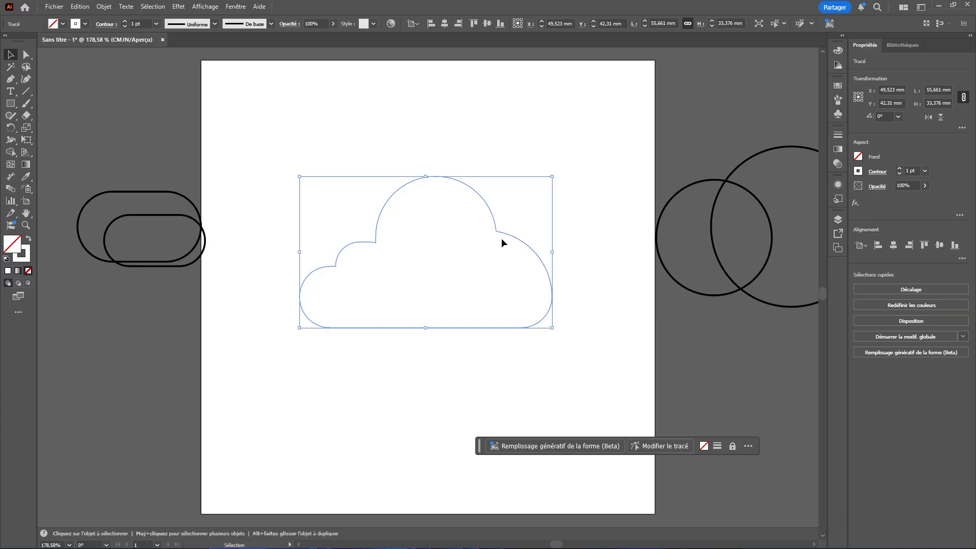
key(Delete)
drag(360, 155, 466, 244)
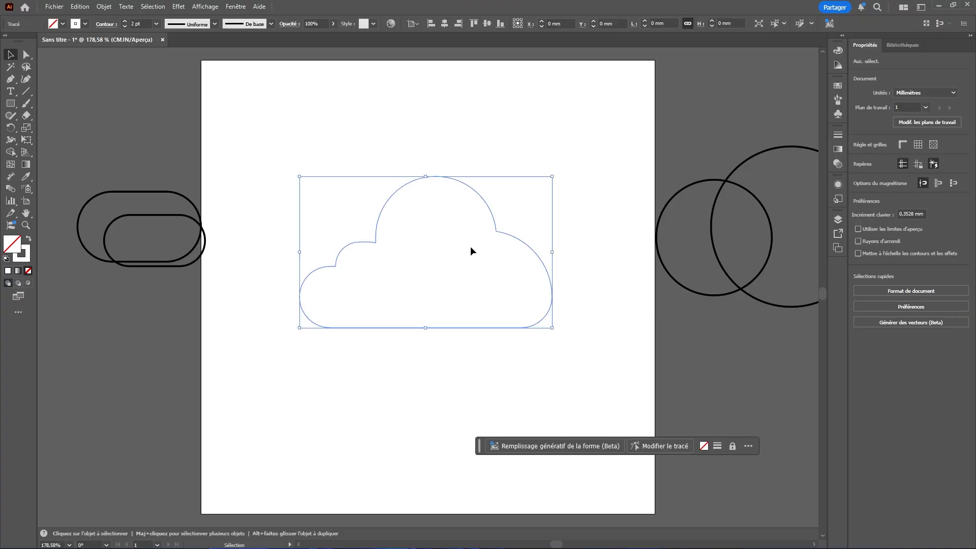
Step: Cut the white cloud outline, switch to Photoshop, and activate the Move tool in the Sans titre-1 document
key(ctrl+x)
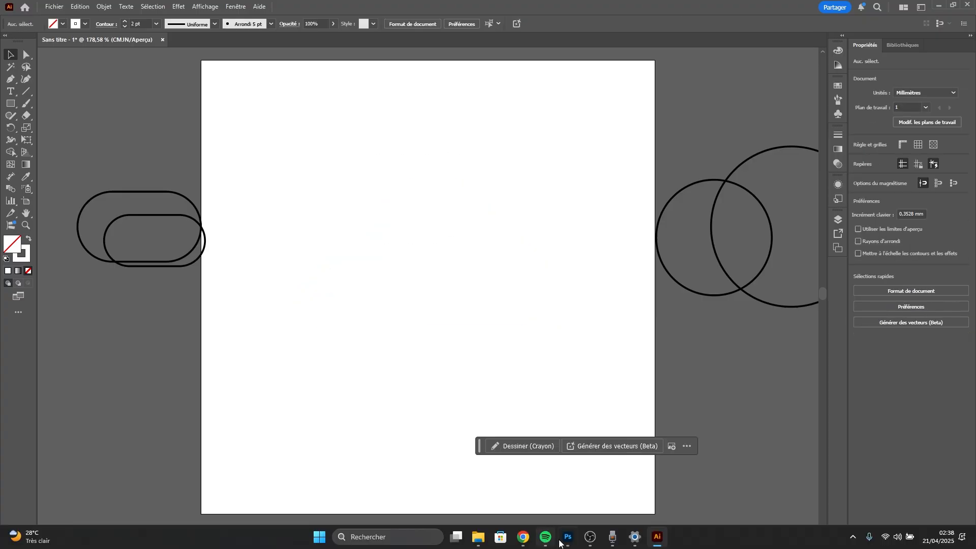
click(569, 539)
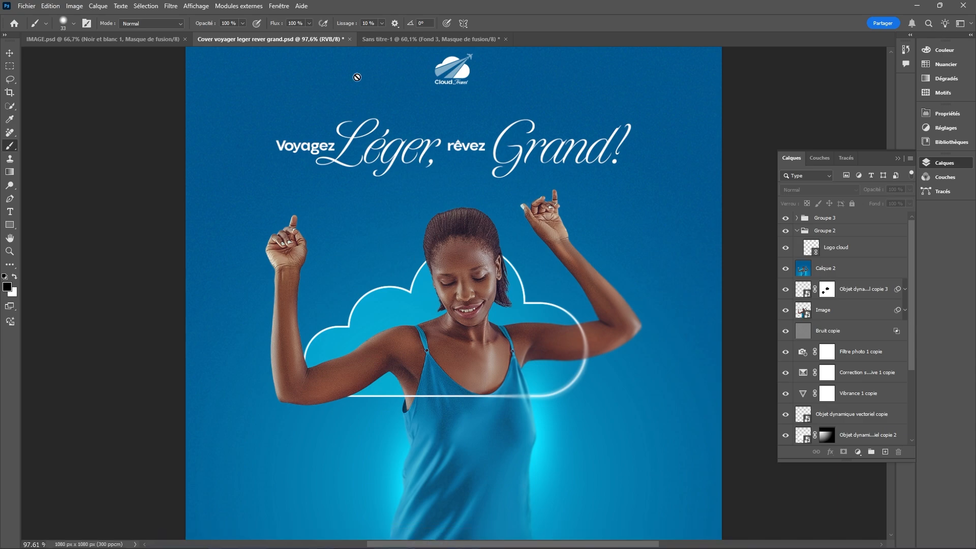
click(429, 39)
click(15, 52)
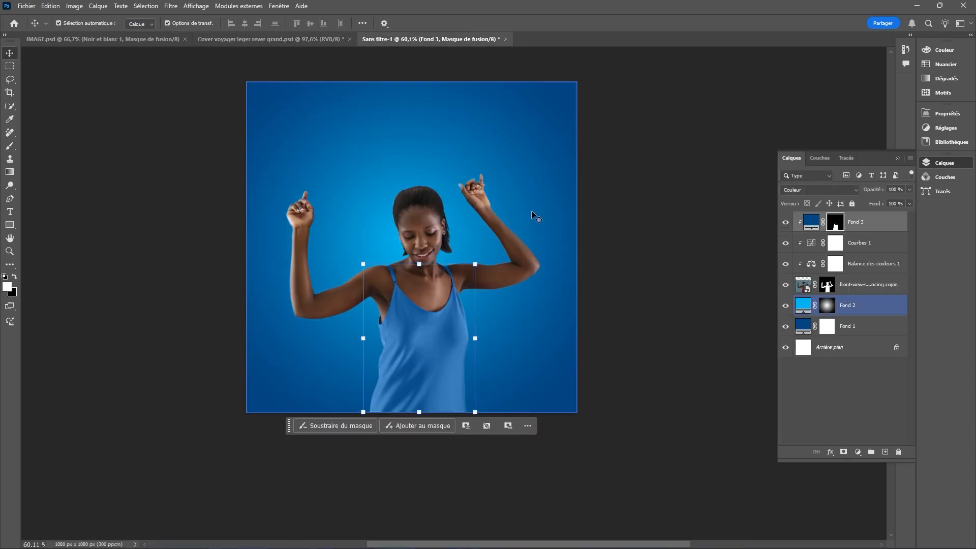
Step: Paste the cloud outline as a smart object and scale it to 41.86% over the woman
key(ctrl+v)
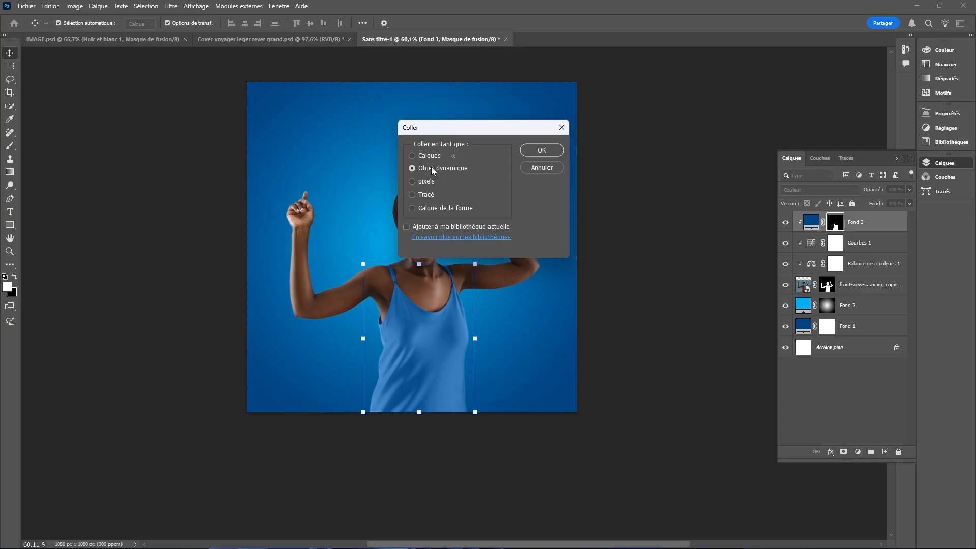
click(542, 151)
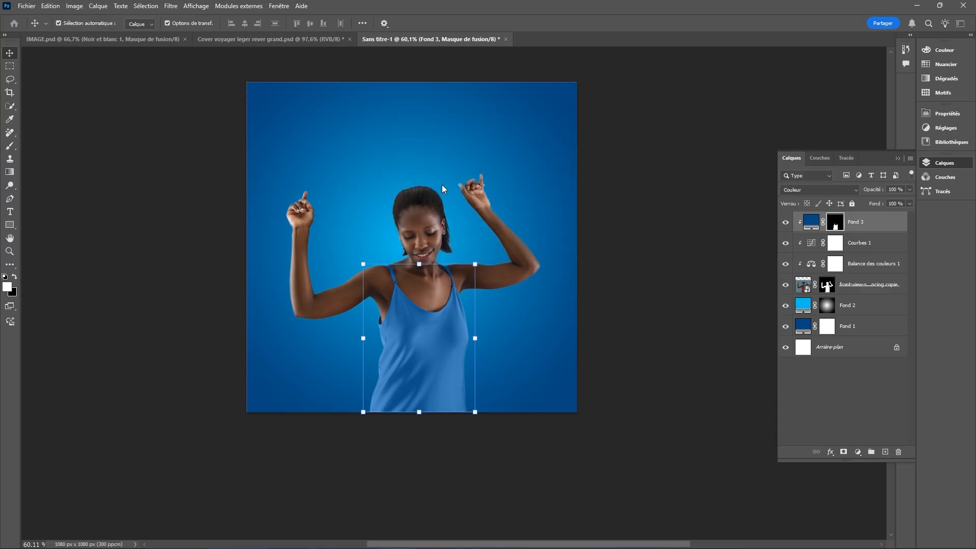
drag(579, 247, 523, 245)
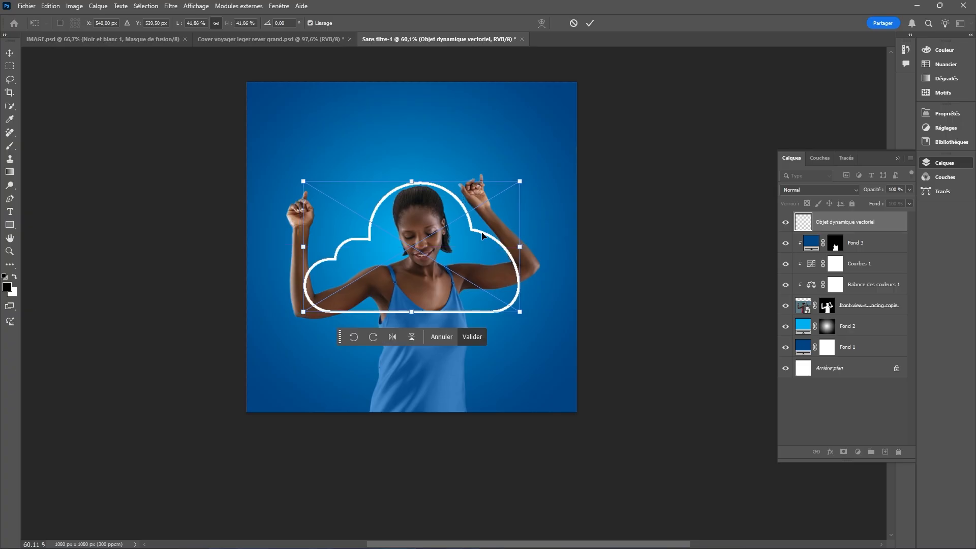
key(Return)
Step: Compare the cloud's placement with the Cover voyager leger rever grand.psd reference and lower the outline slightly over the woman's head
click(269, 39)
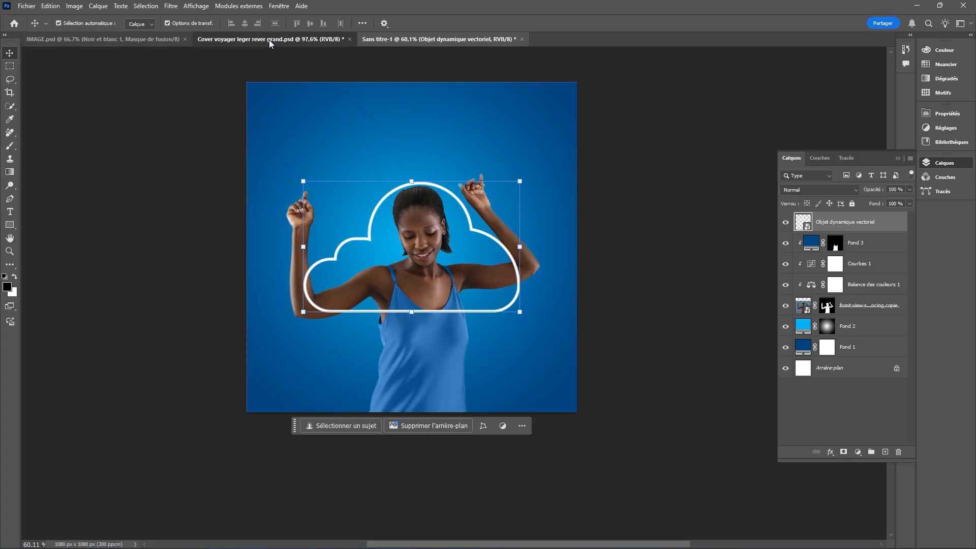
click(415, 289)
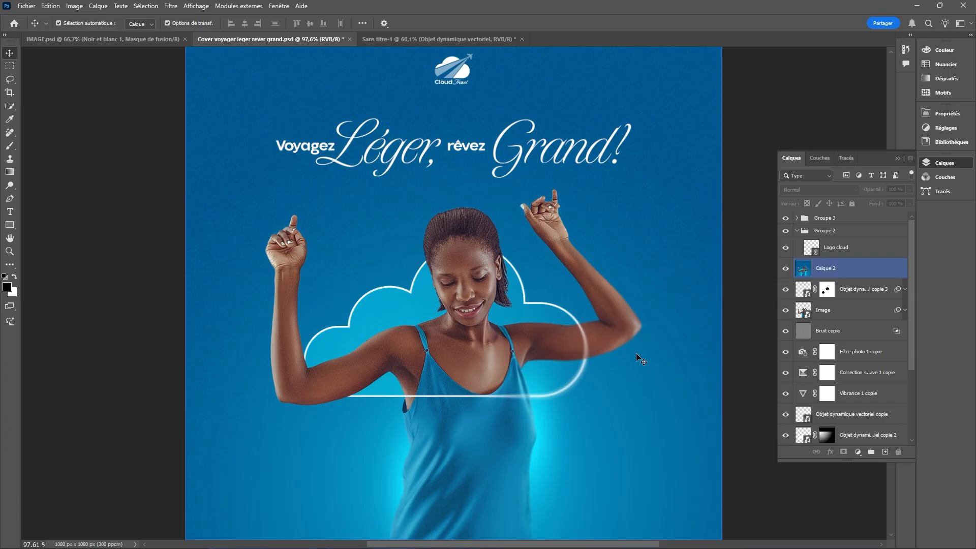
click(416, 40)
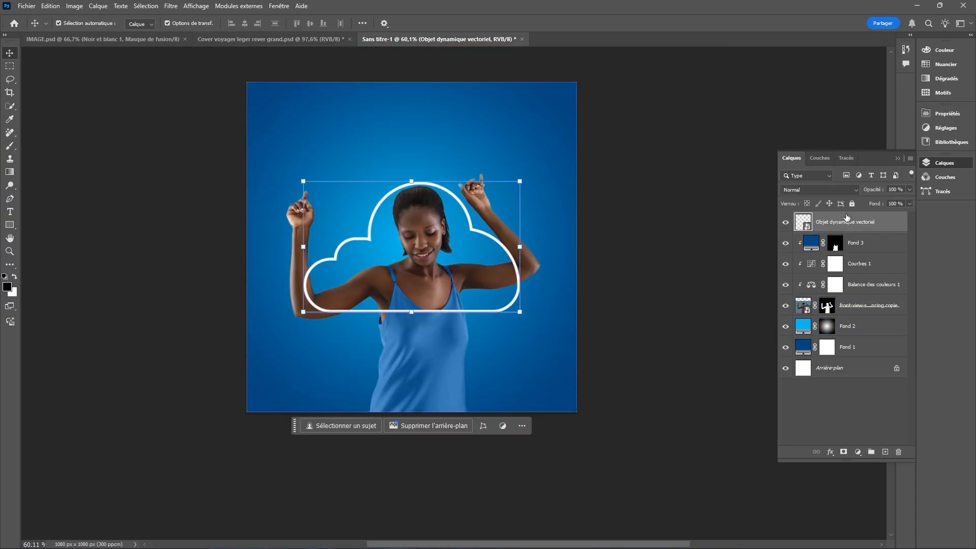
click(265, 42)
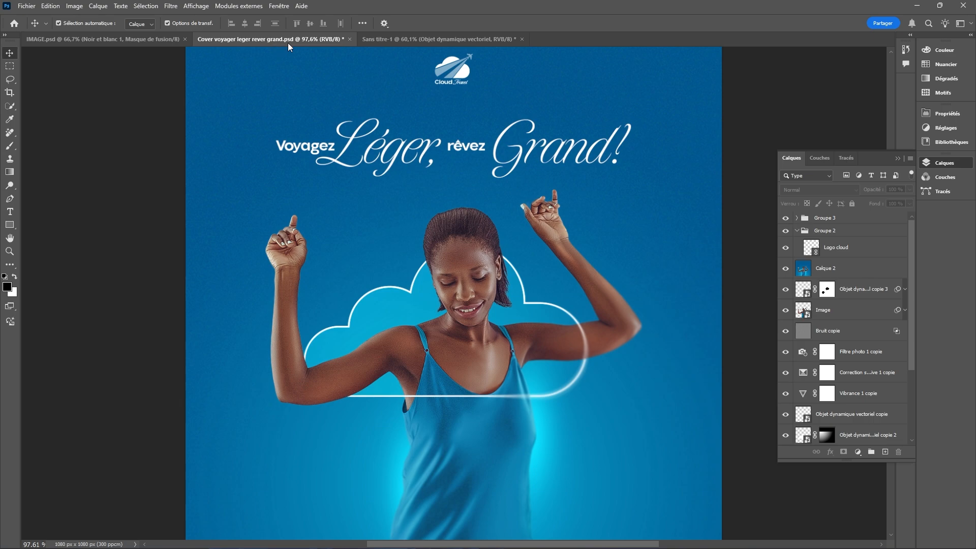
click(446, 39)
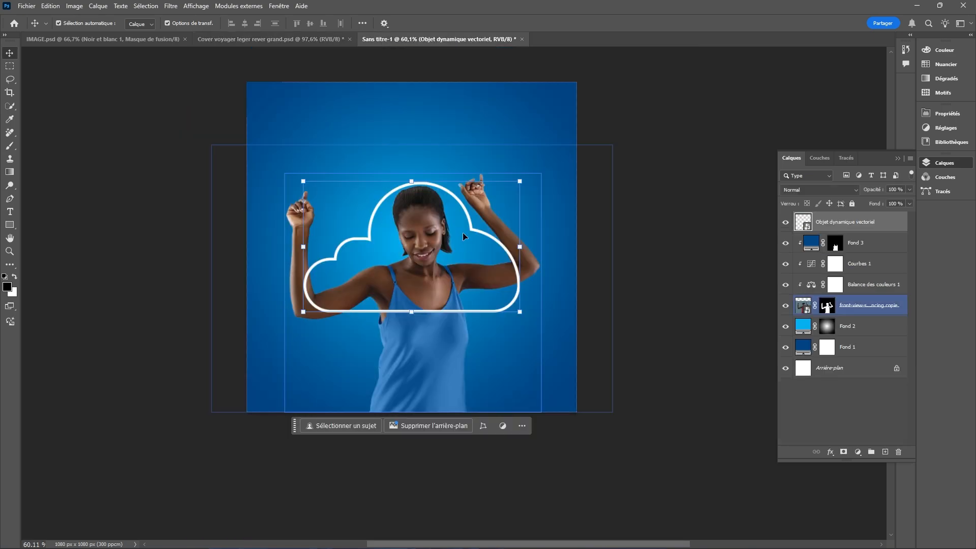
drag(459, 198, 455, 215)
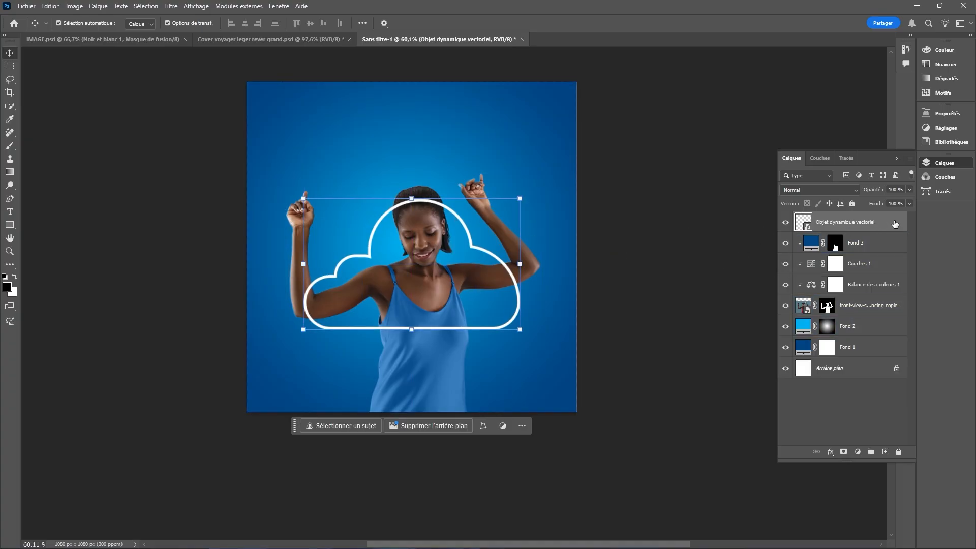
Step: Duplicate the cloud layer, place one instance directly below the woman's layer, and select the copy kept on top
key(ctrl)
drag(894, 224, 862, 339)
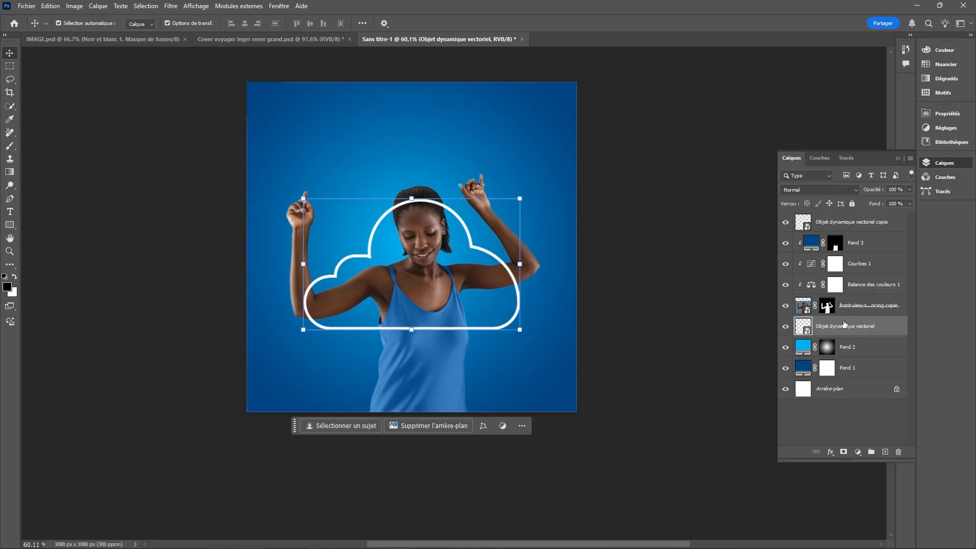
click(858, 228)
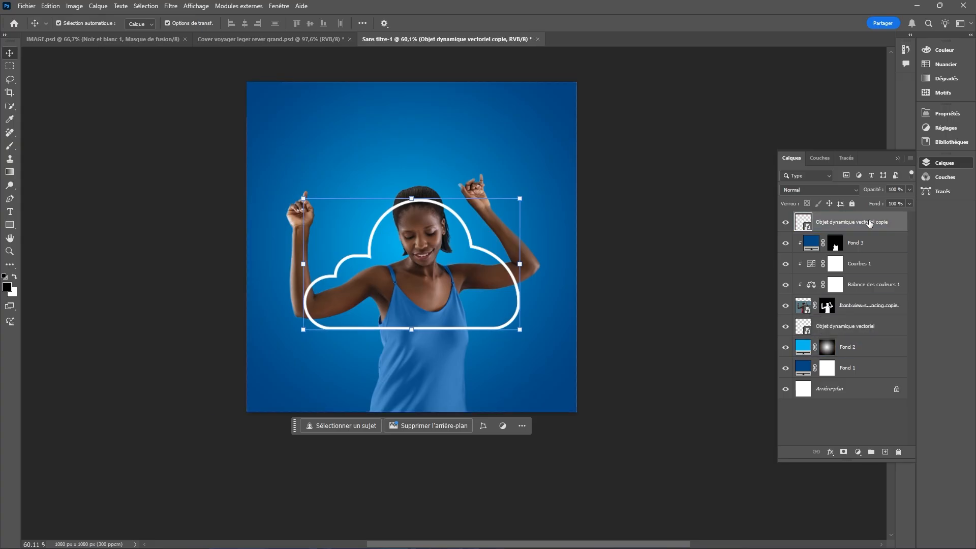
Step: Add a layer mask to the upper cloud copy and paint black where the outline crosses the bent arm, head and hair
click(843, 453)
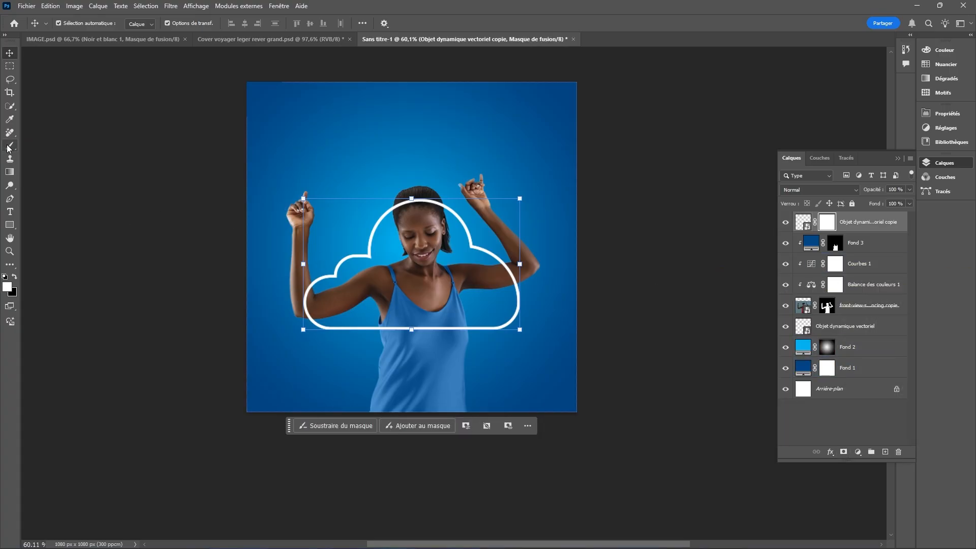
click(10, 146)
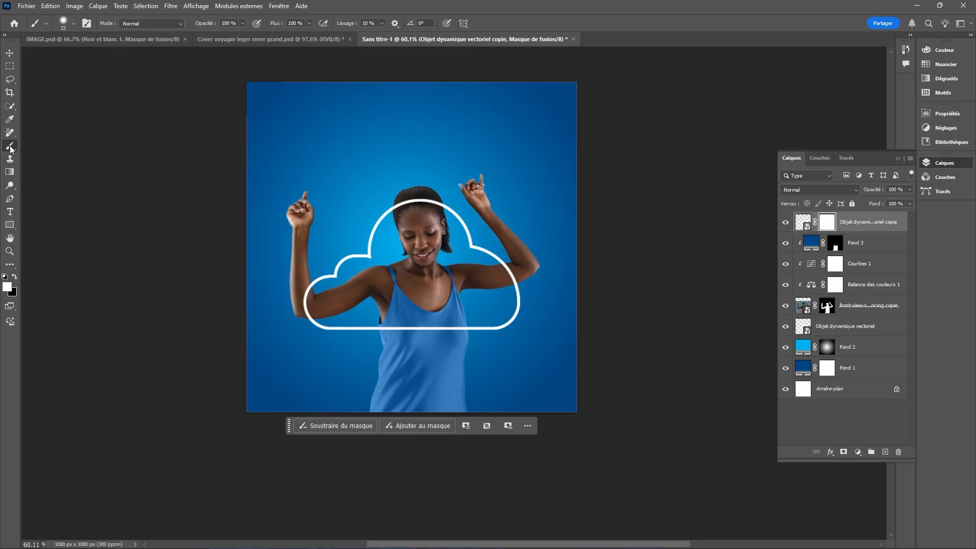
click(16, 277)
mouse_move(304, 299)
mouse_down()
mouse_move(312, 321)
mouse_move(311, 285)
mouse_move(313, 321)
mouse_up()
mouse_move(314, 287)
mouse_down()
mouse_move(330, 331)
mouse_move(311, 306)
mouse_move(332, 327)
mouse_up()
mouse_move(395, 205)
mouse_down()
mouse_move(437, 198)
mouse_move(382, 205)
mouse_move(380, 220)
mouse_move(424, 204)
mouse_move(449, 217)
mouse_move(429, 202)
mouse_move(452, 217)
mouse_up()
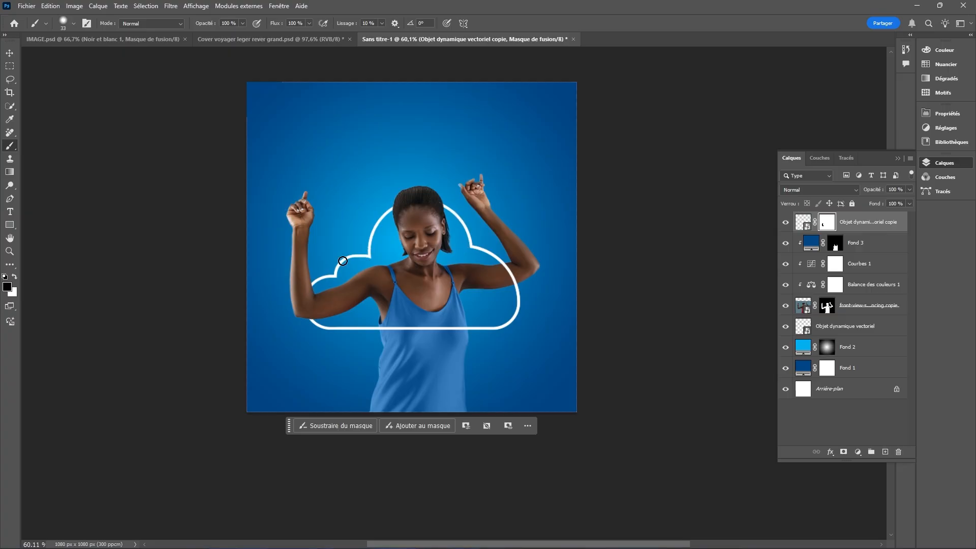
Step: Try masking the cloud line across the blue top, check it against the reference design, and restore that line with white
mouse_move(304, 319)
mouse_down()
mouse_move(322, 327)
mouse_move(473, 328)
mouse_up()
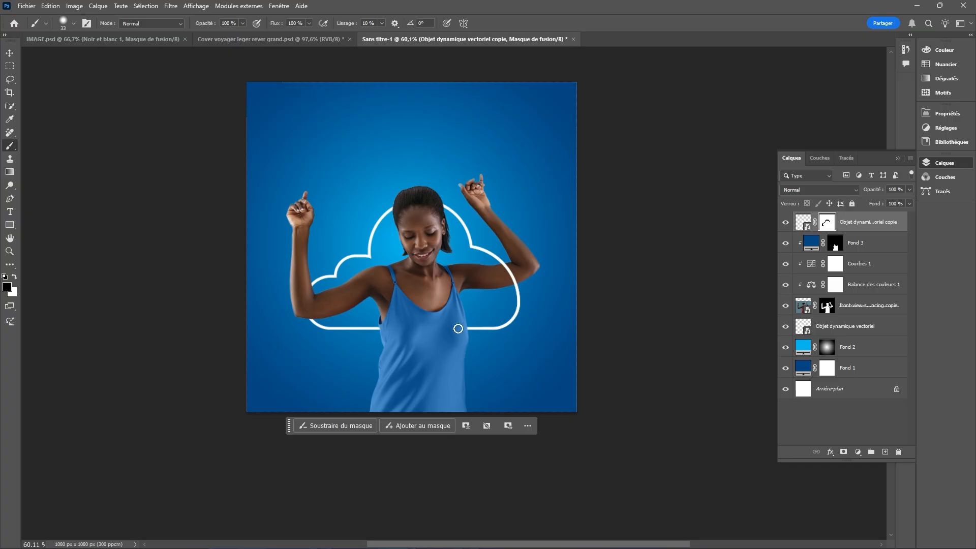
click(279, 40)
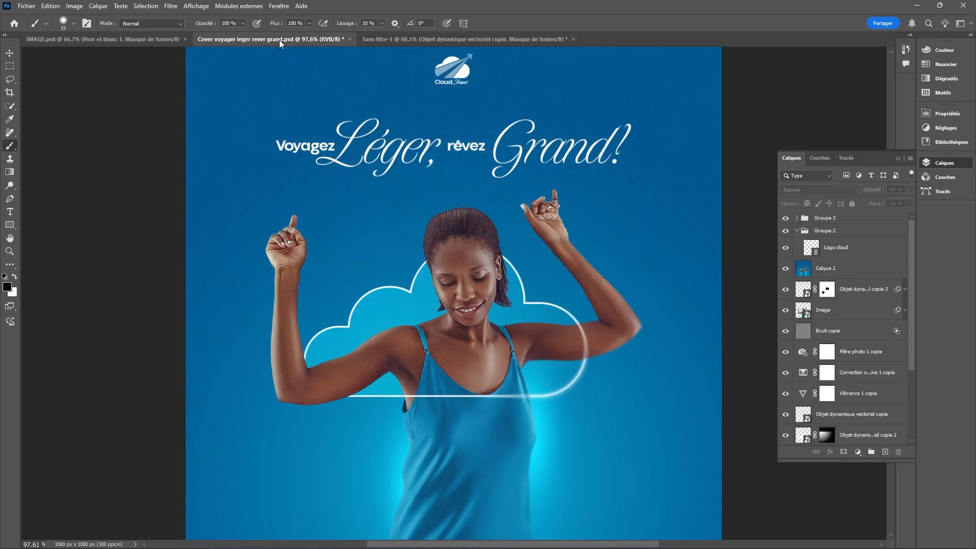
click(376, 39)
key(x)
drag(471, 329, 365, 330)
key(v)
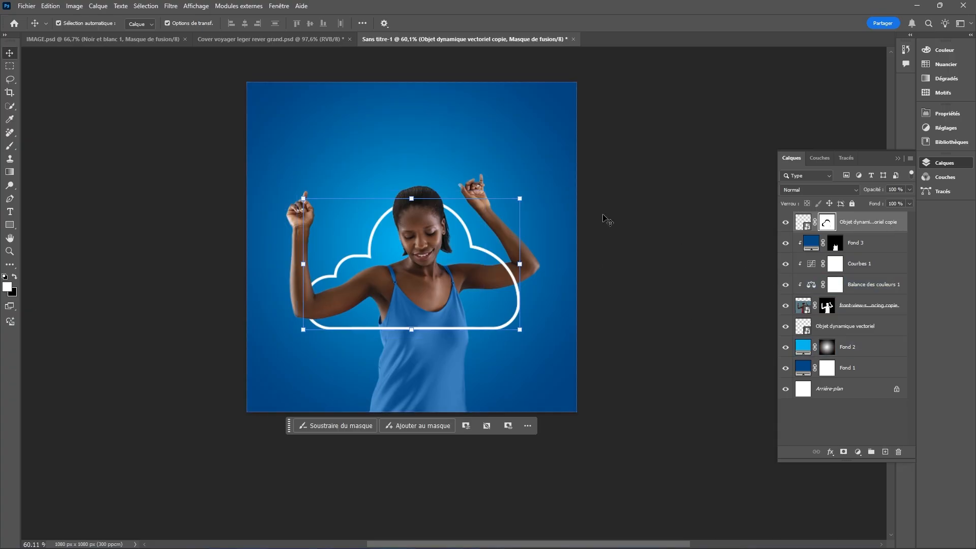
Step: Check the reference's soft edges and apply a 15 px Iris Blur to the upper cloud copy, with the focus ellipse enlarged around the woman
click(272, 40)
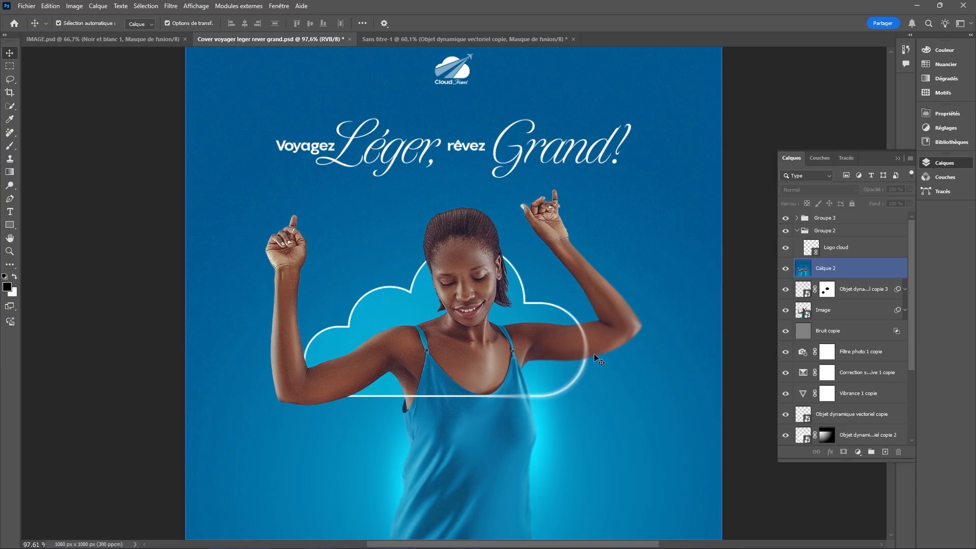
click(422, 38)
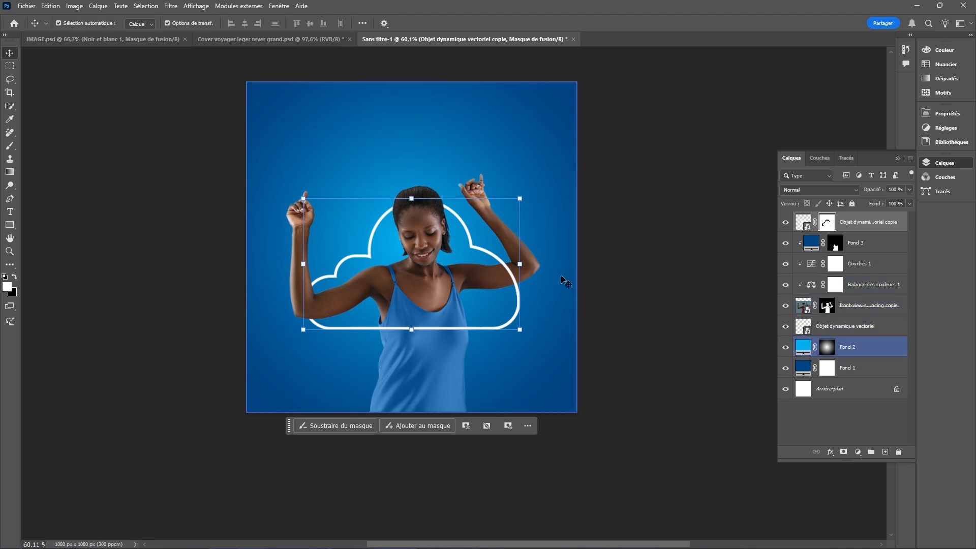
click(892, 224)
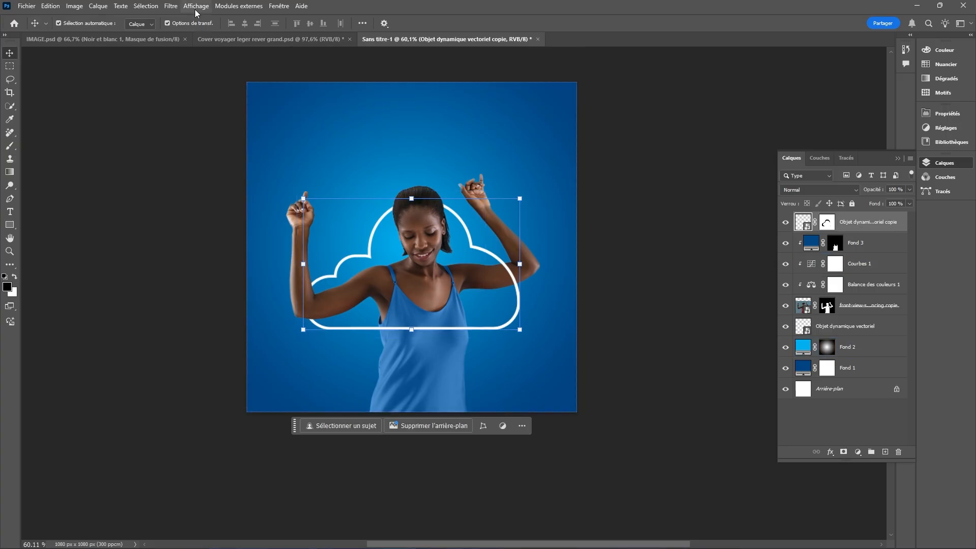
click(175, 6)
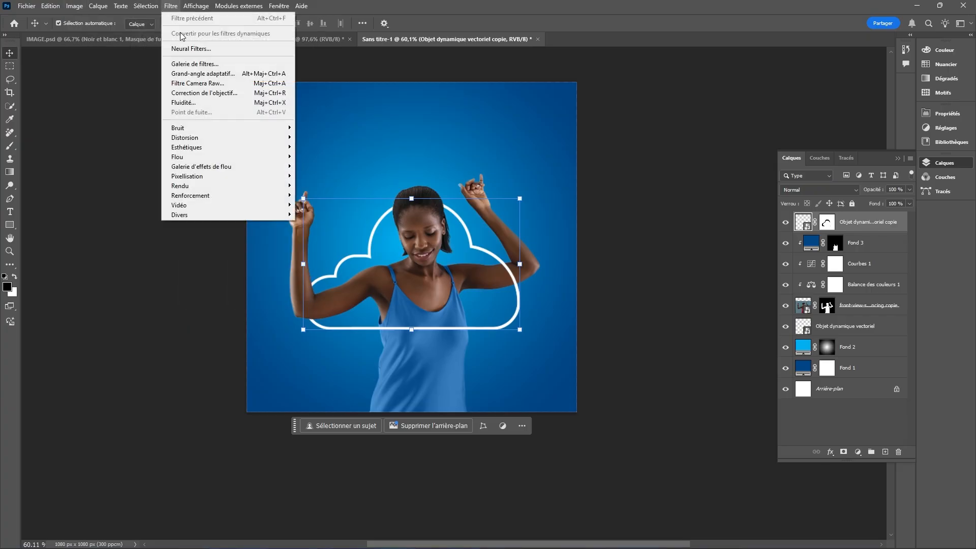
mouse_move(192, 168)
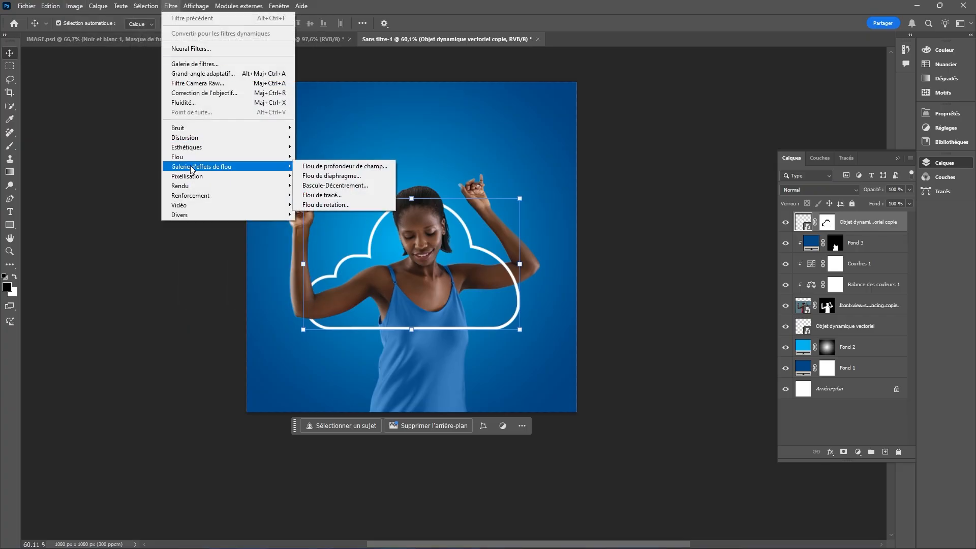
click(349, 179)
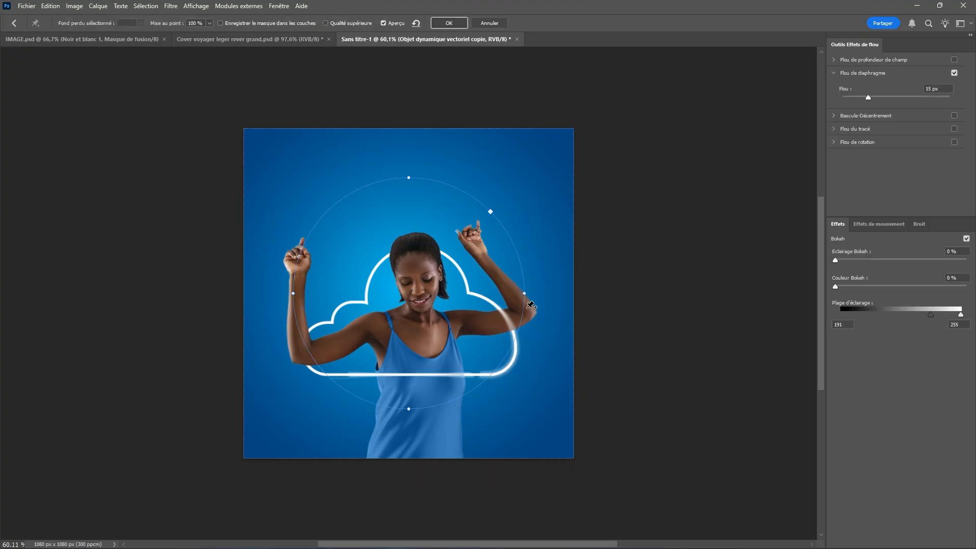
drag(531, 305, 555, 307)
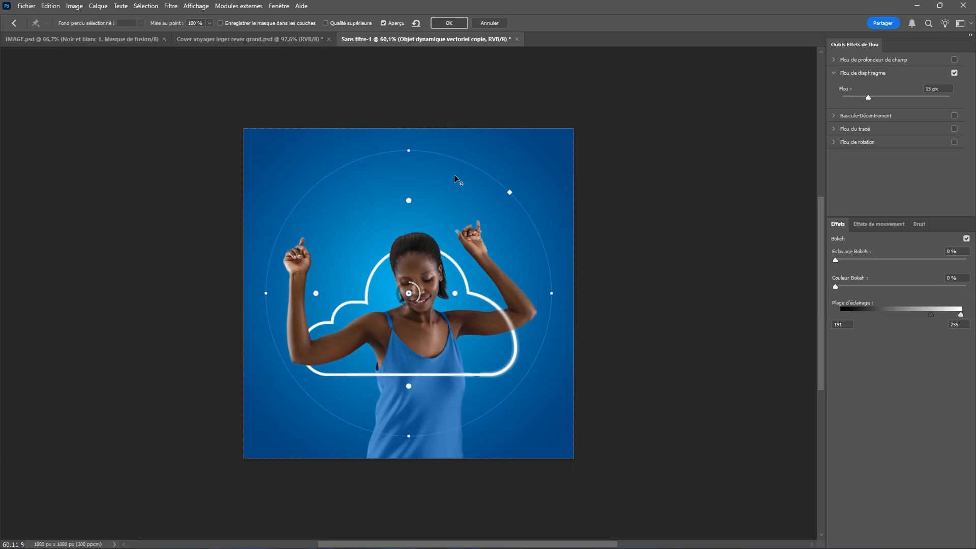
key(Return)
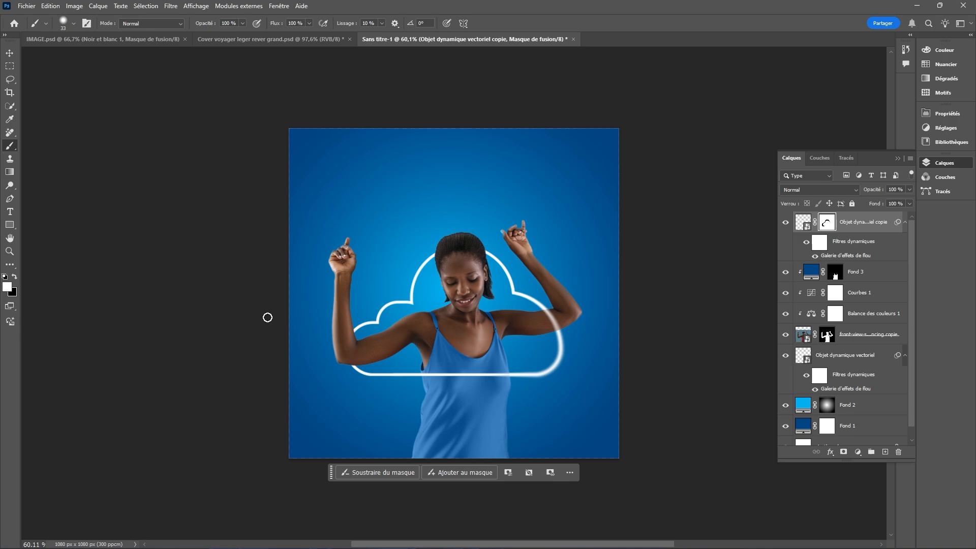
Step: Deselect all layers with the Move tool and examine the blurred cloud outline in the whole composition
click(10, 55)
click(176, 279)
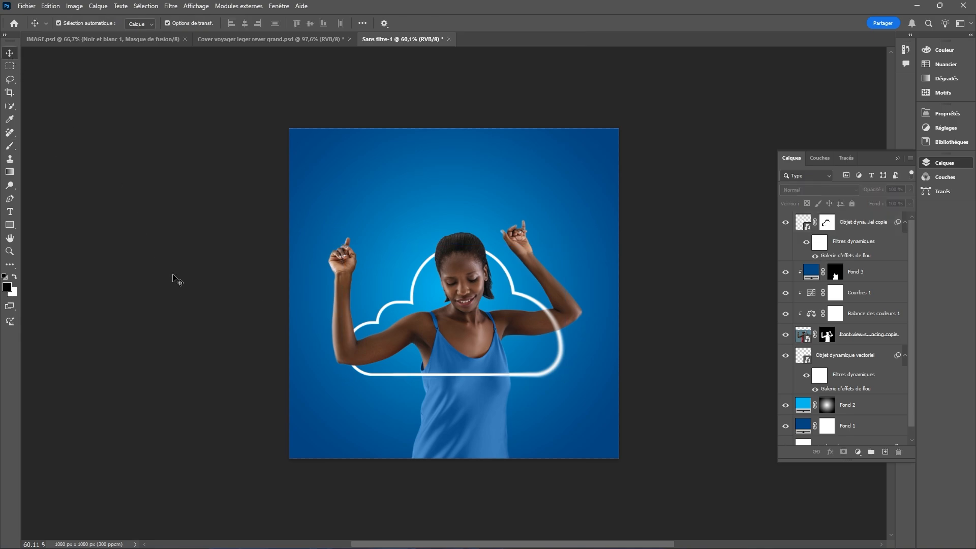
click(382, 247)
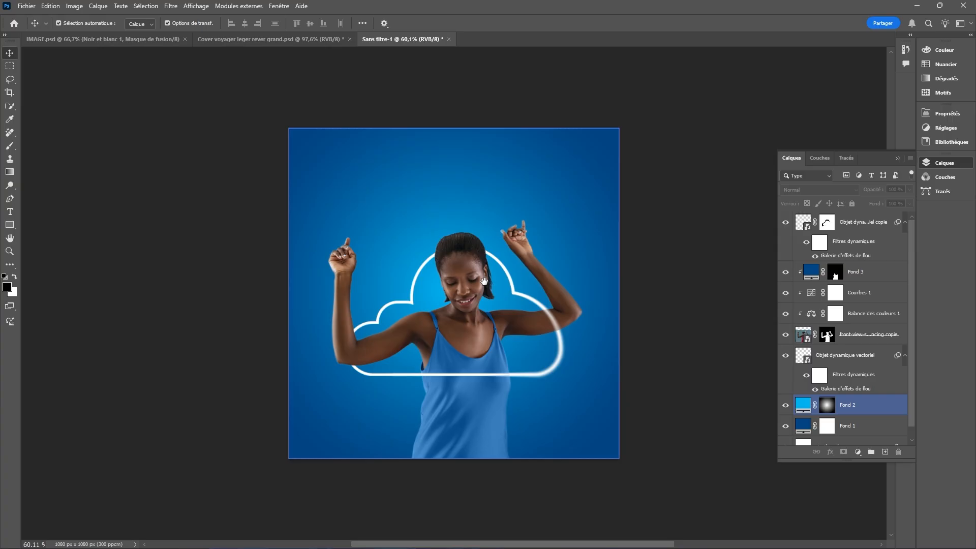
click(455, 275)
drag(454, 274, 427, 282)
click(187, 172)
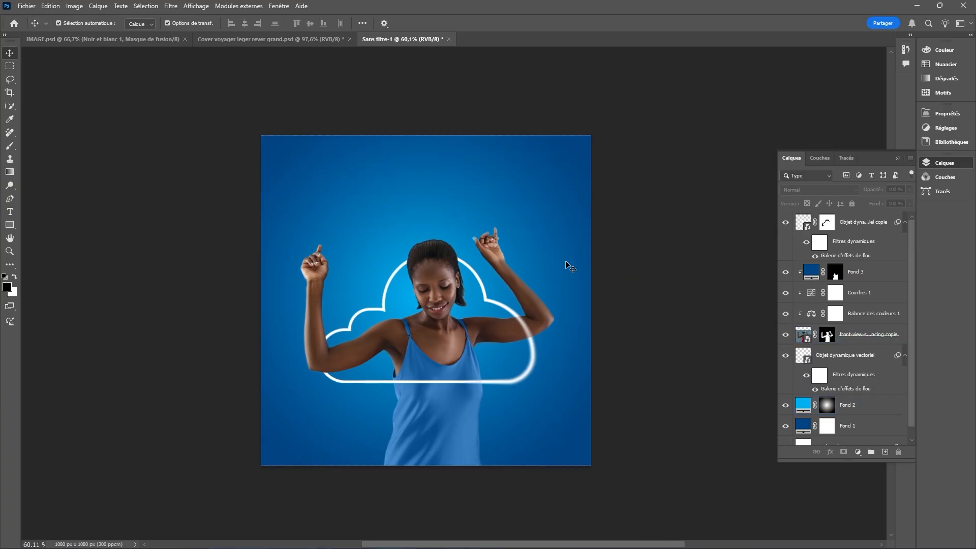
Step: Copy the four text layers Voyagez, Léger, rêvez and Grand! from the reference design into the new composition, above the woman's head
click(258, 39)
click(299, 148)
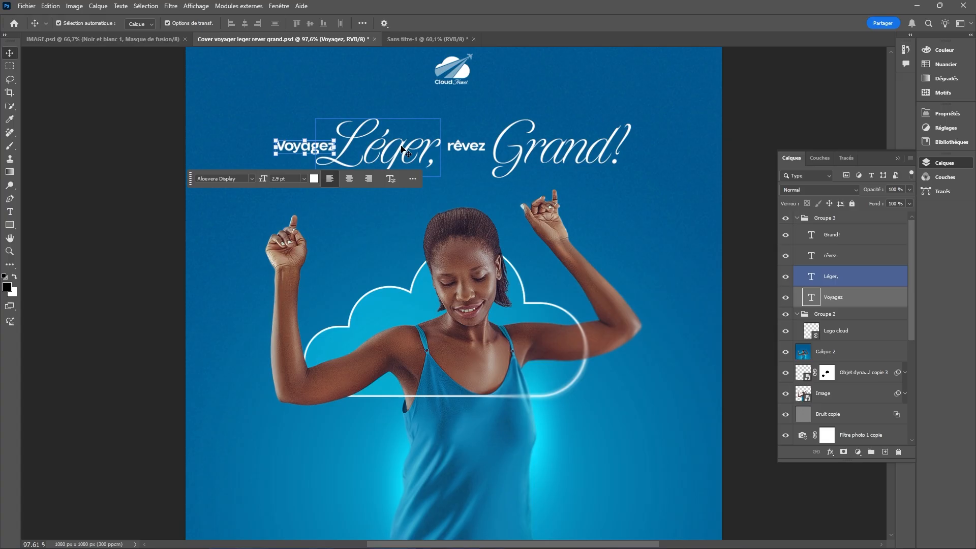
shift+click(401, 149)
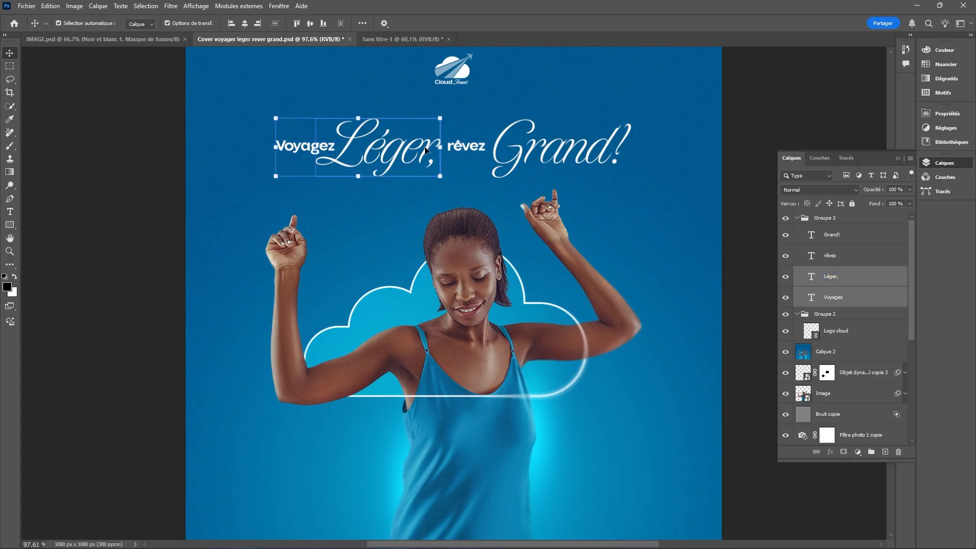
shift+click(470, 149)
shift+click(520, 158)
drag(521, 158, 422, 71)
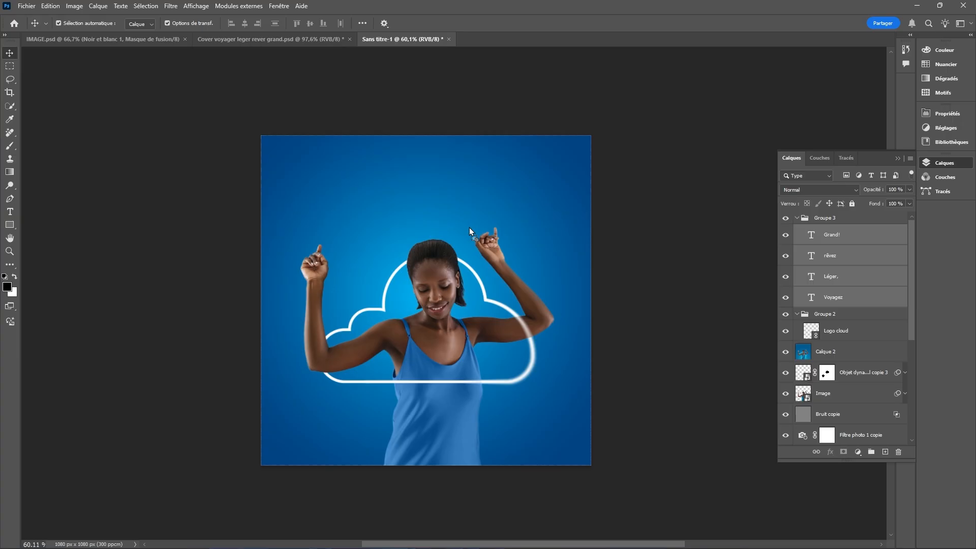
drag(489, 227, 444, 209)
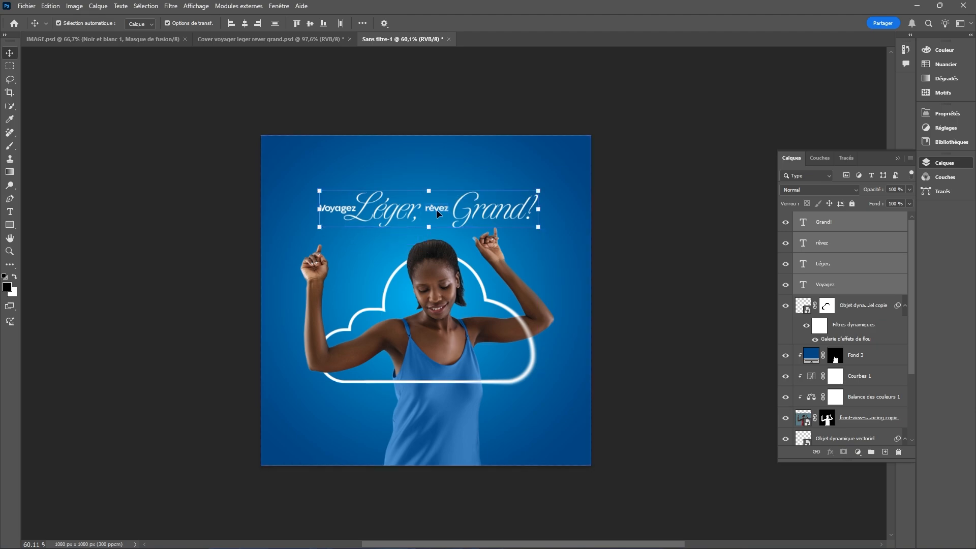
Step: Try the slogan below the cloud outline, move it back above the woman's head, enlarge it and deselect it
drag(440, 212, 435, 421)
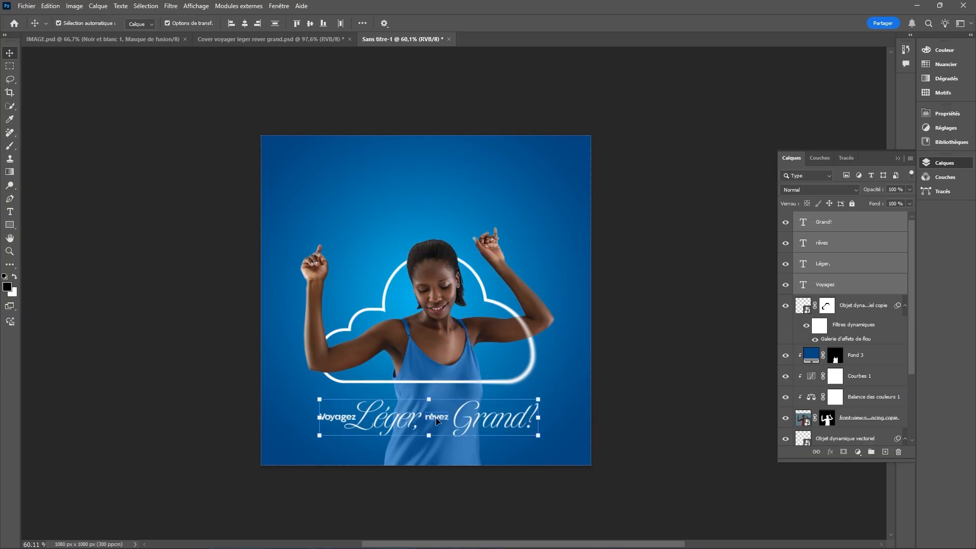
drag(456, 422, 435, 205)
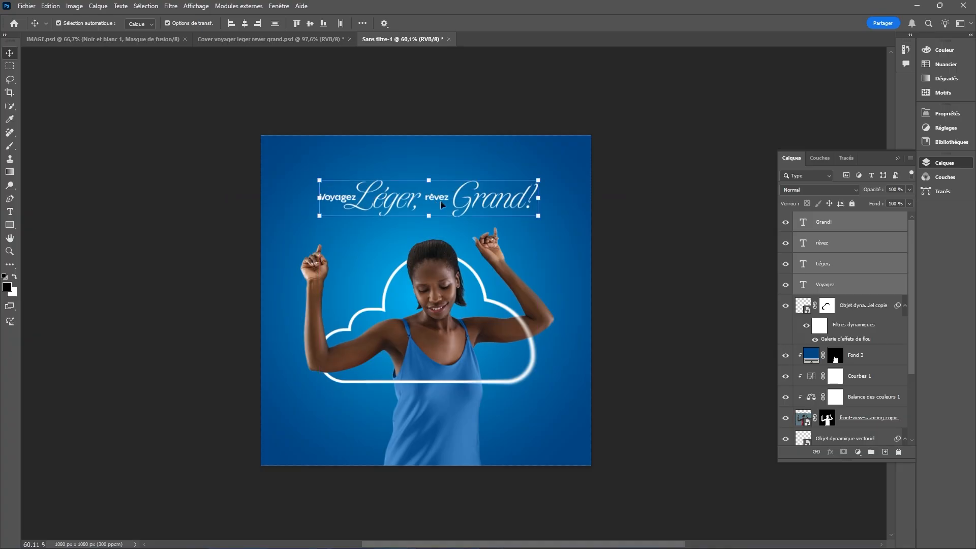
drag(539, 198, 571, 199)
key(Return)
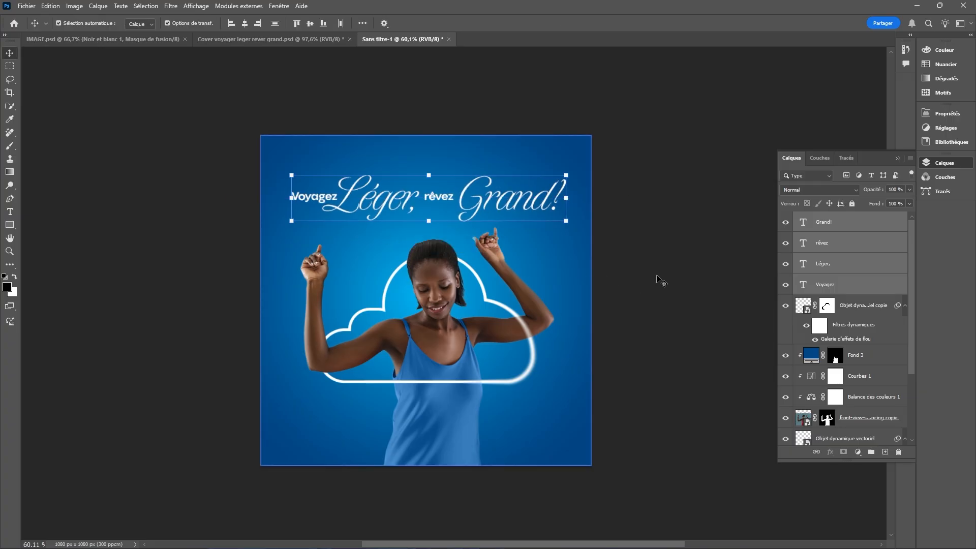
click(664, 210)
drag(649, 307, 659, 275)
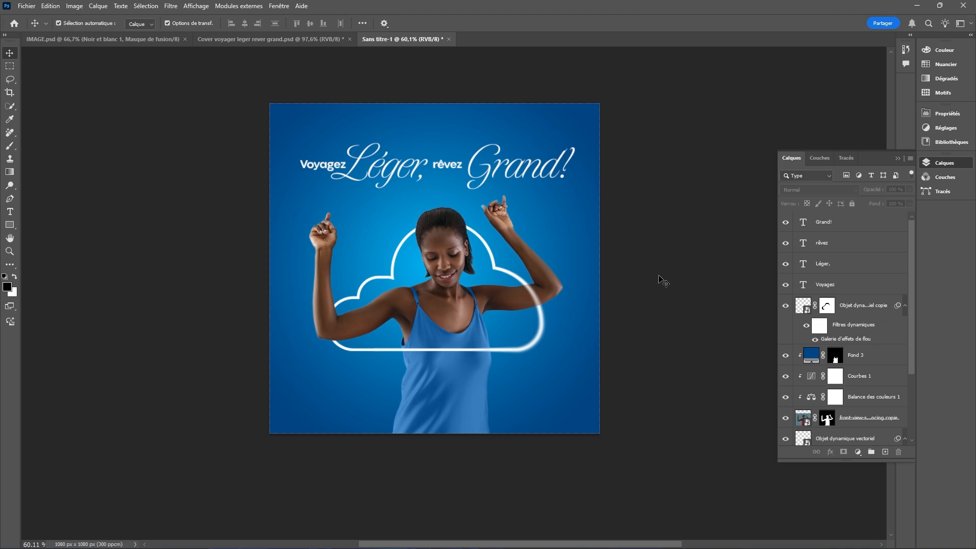
drag(659, 276, 663, 263)
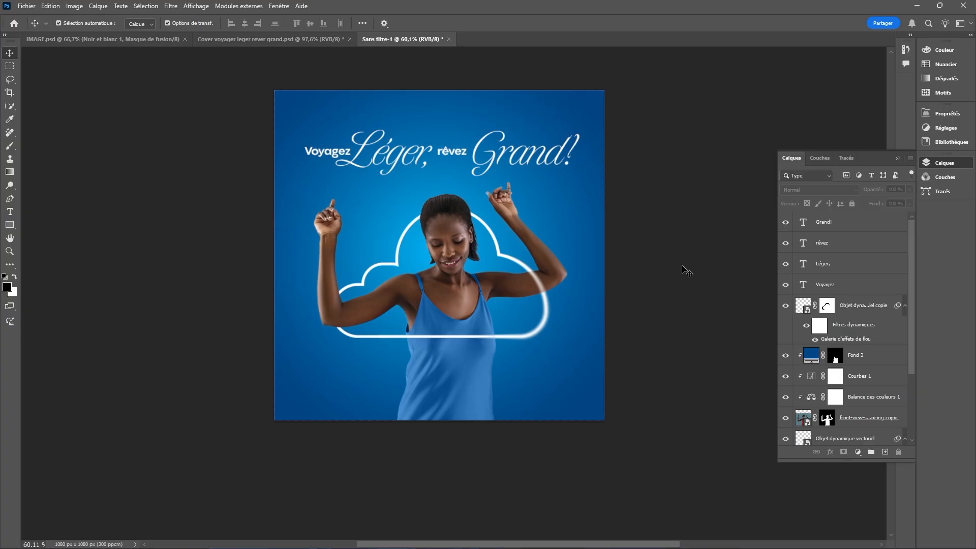
Step: Copy the Cloud Travel logo from the reference design into the composition, centred above the slogan
click(239, 39)
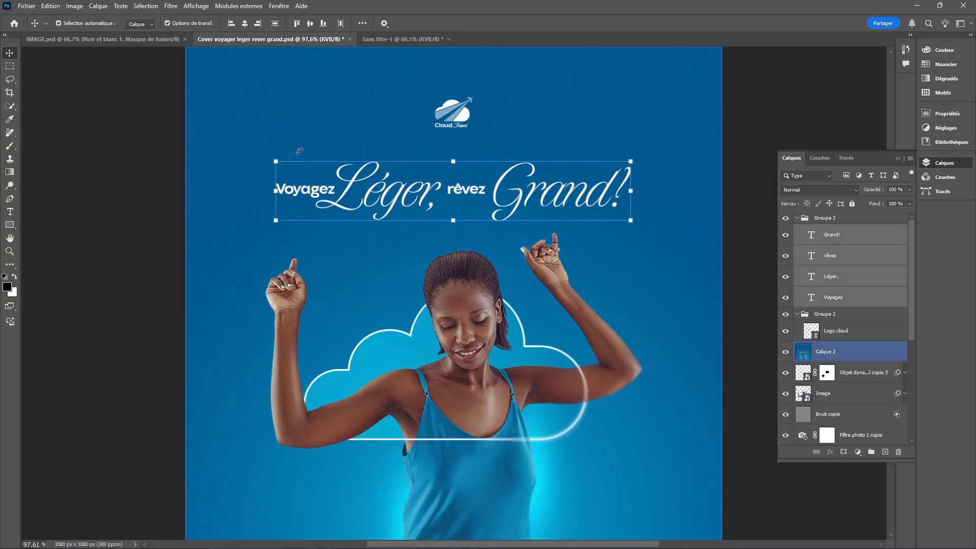
drag(462, 120, 474, 120)
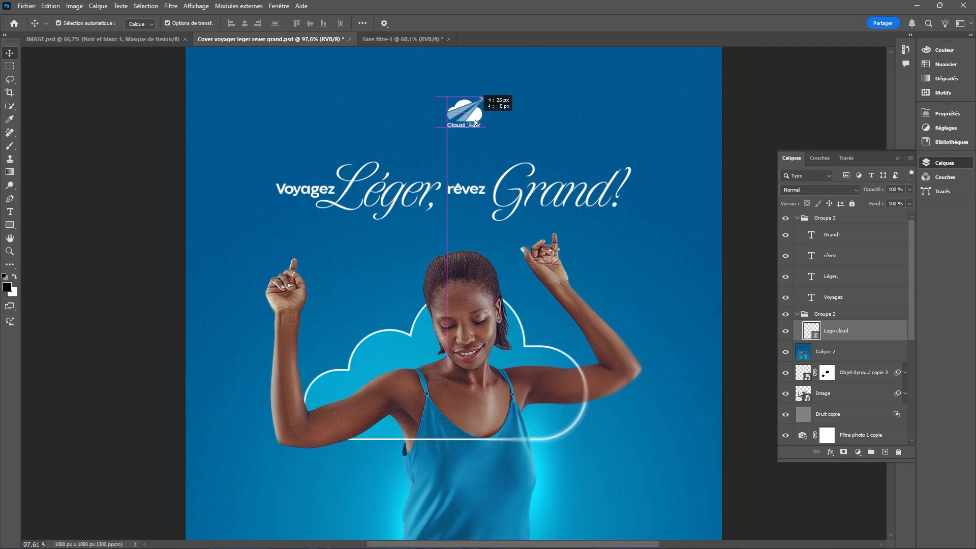
drag(475, 120, 464, 121)
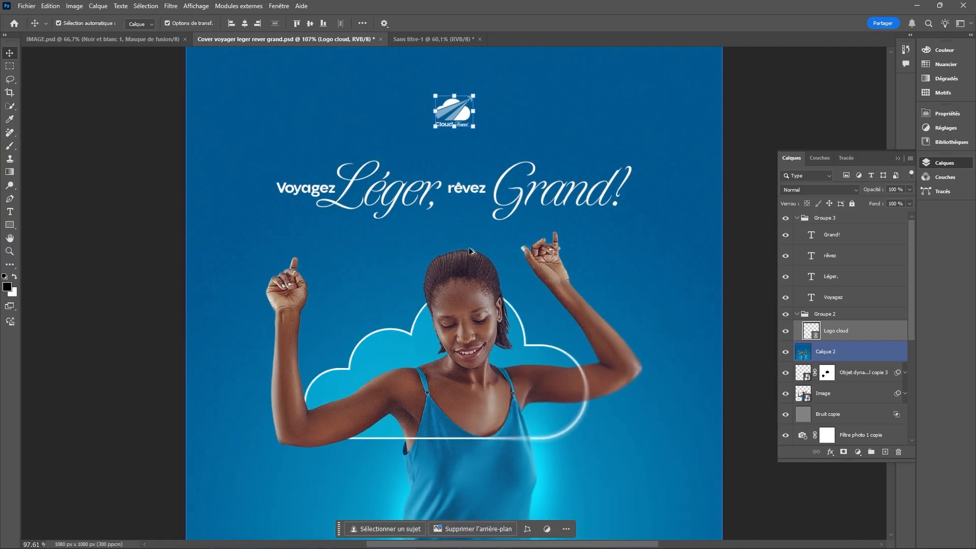
scroll(468, 247, down, 3)
drag(388, 66, 443, 117)
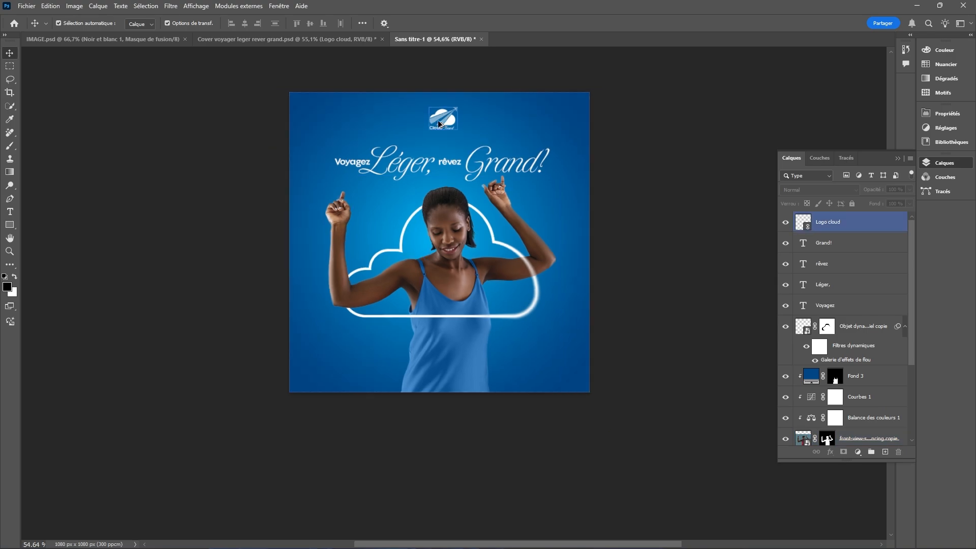
scroll(444, 118, up, 1)
click(480, 203)
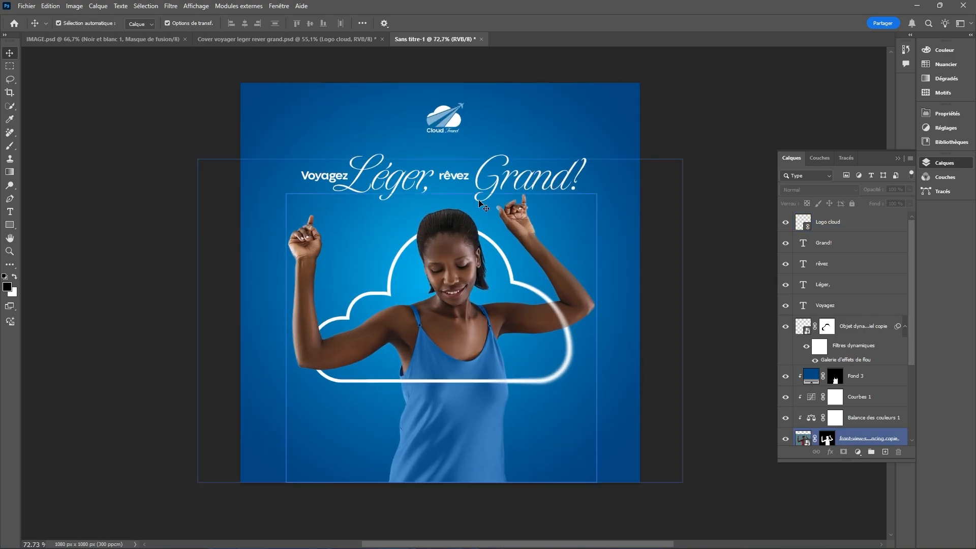
Step: Move the four slogan text layers just below the cloud outline and scale them to about 93%
click(450, 176)
shift+click(333, 178)
shift+click(370, 181)
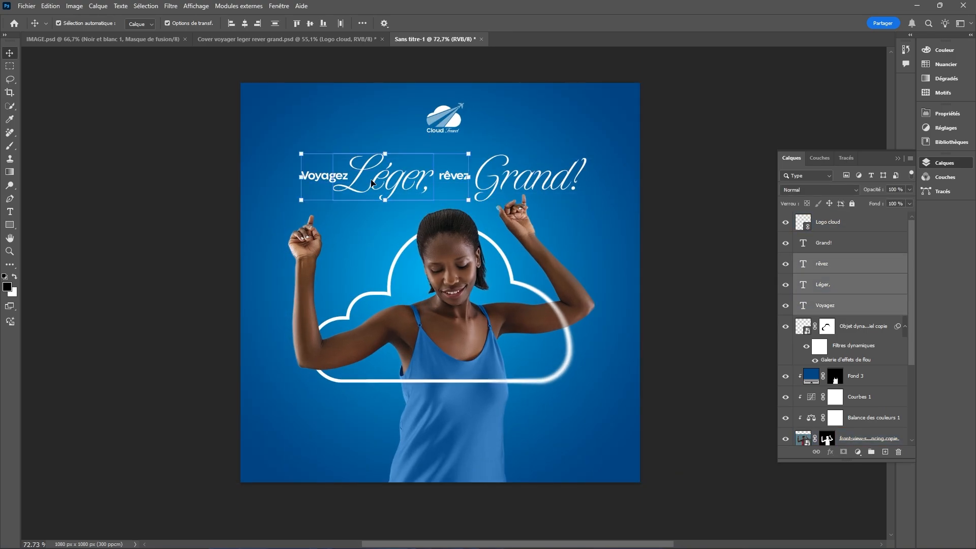
shift+click(495, 188)
drag(496, 189, 492, 429)
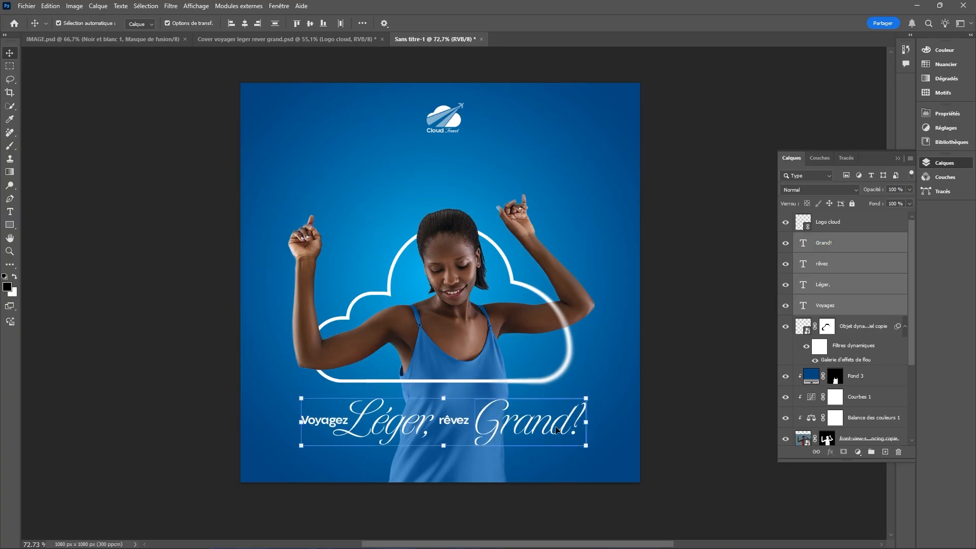
key(ctrl+t)
drag(585, 424, 572, 425)
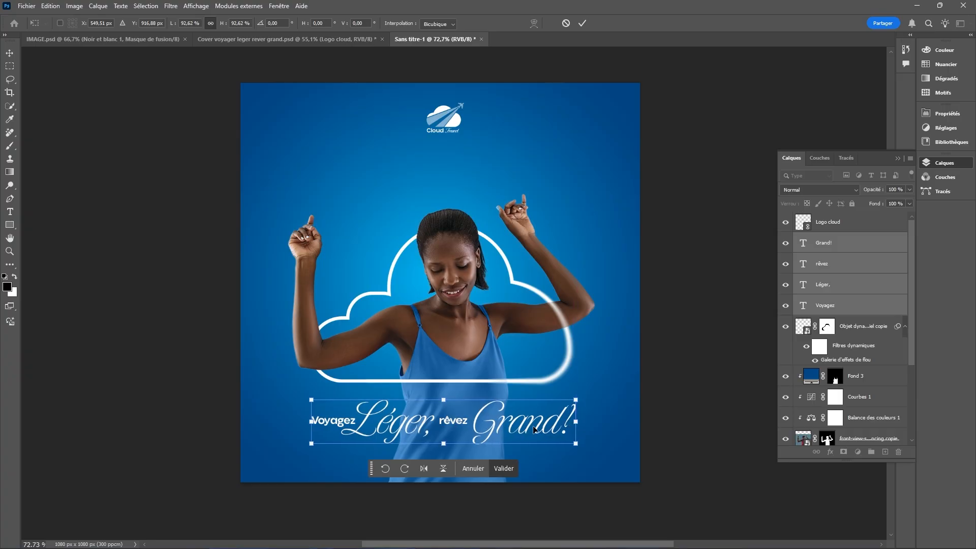
key(Return)
Step: Enlarge the Cloud Travel logo centred above the woman's head and deselect all layers
click(418, 331)
scroll(418, 330, up, 2)
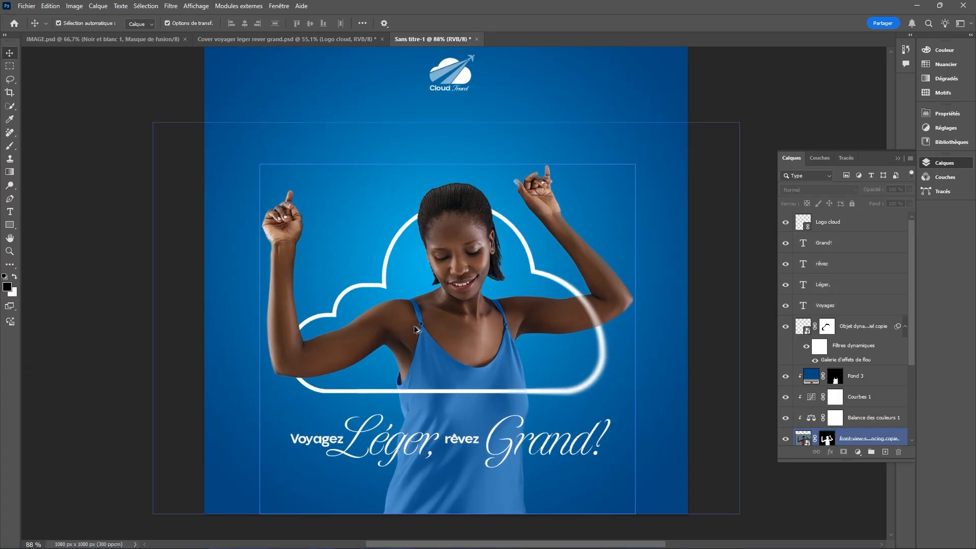
scroll(430, 326, down, 6)
click(454, 363)
scroll(454, 364, up, 2)
click(478, 450)
drag(478, 451, 512, 447)
click(469, 135)
mouse_move(468, 146)
mouse_down()
mouse_move(471, 165)
mouse_move(481, 145)
mouse_move(484, 157)
mouse_up()
key(Return)
click(244, 267)
drag(546, 330, 540, 318)
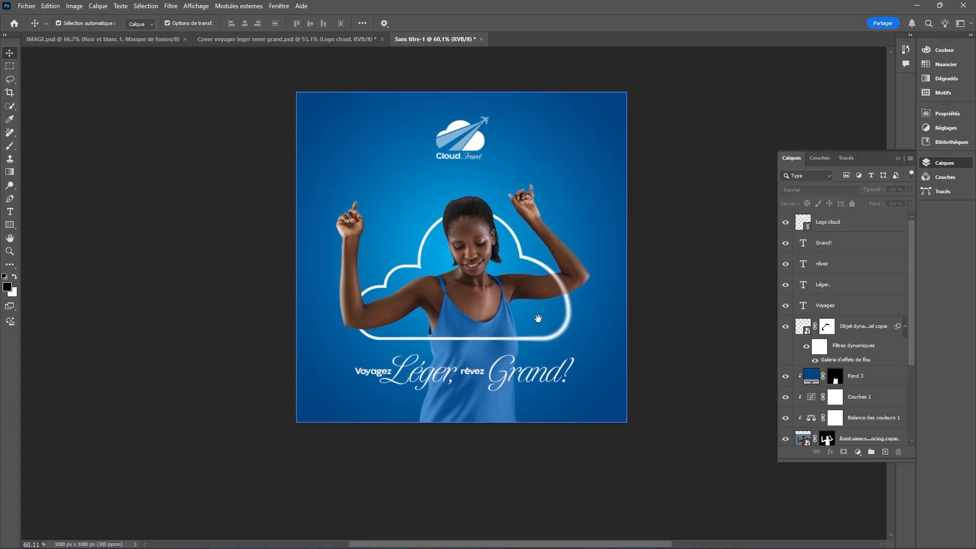
Step: Create a new layer above the logo and dab a 309 px soft brush spot of sampled light blue beside the woman's neck
click(15, 276)
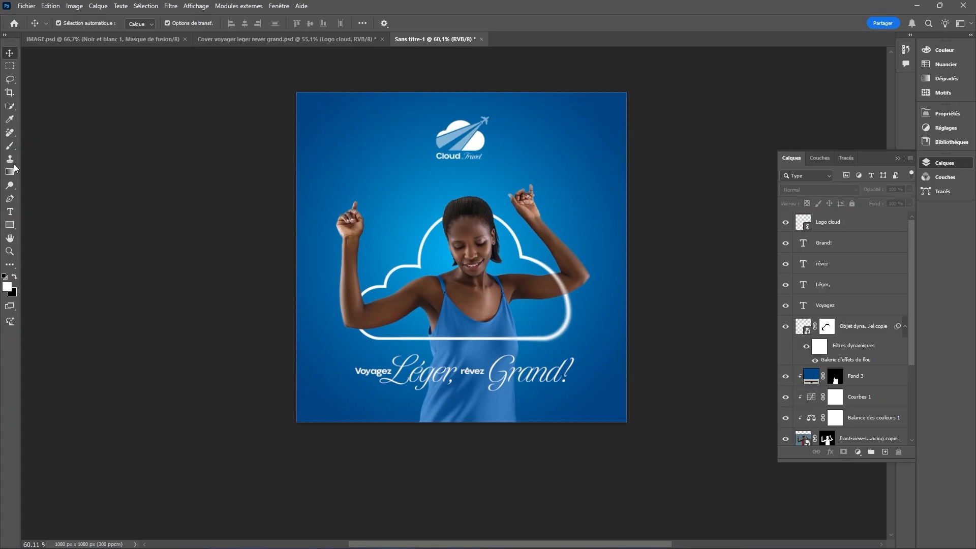
click(11, 146)
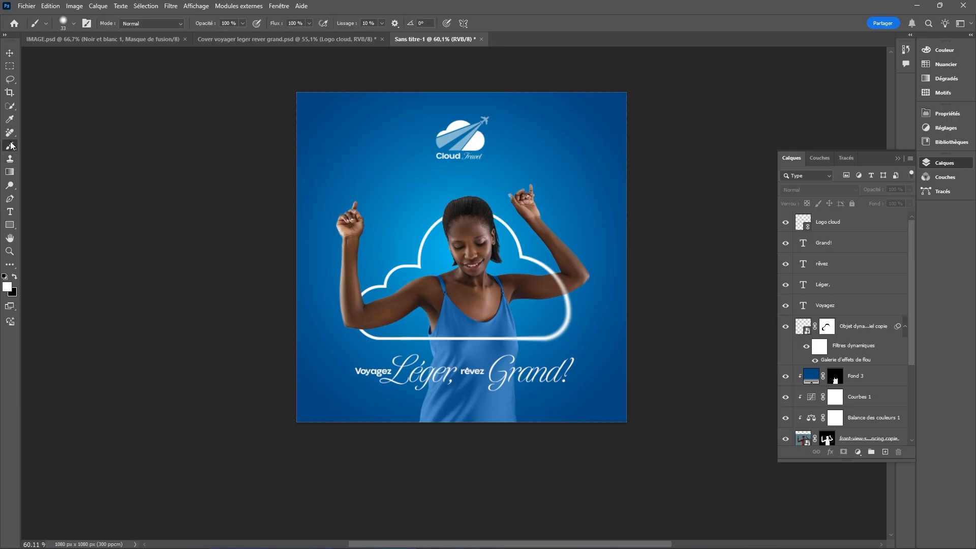
click(884, 227)
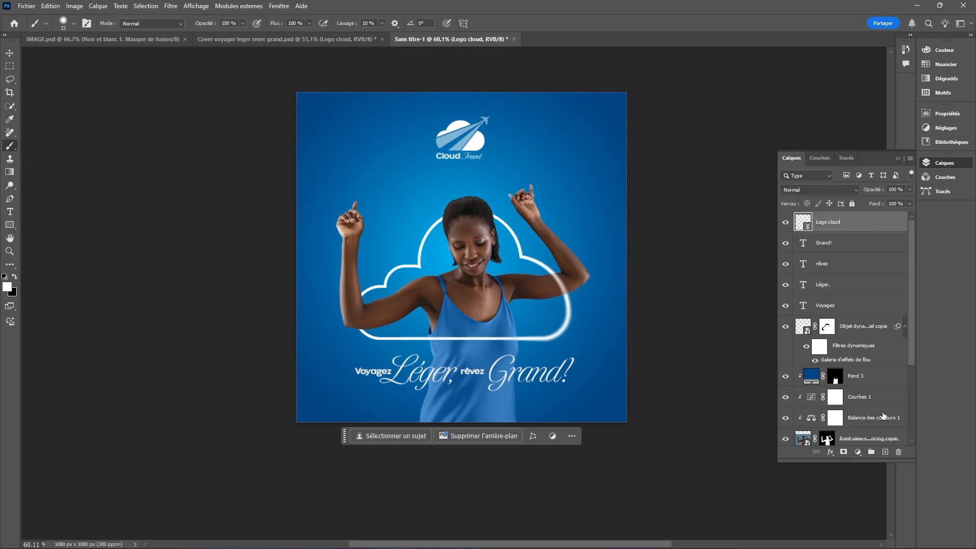
click(885, 452)
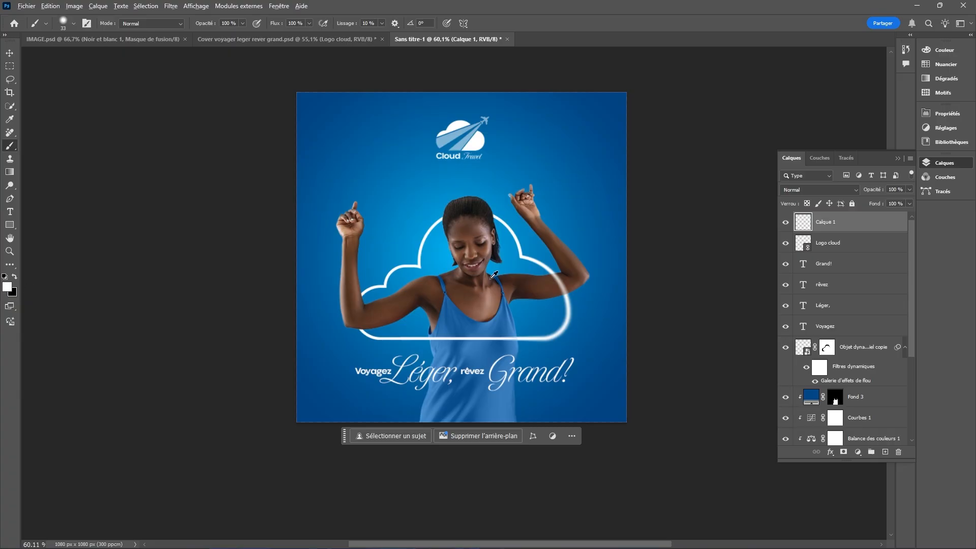
alt+click(512, 262)
drag(512, 262, 512, 252)
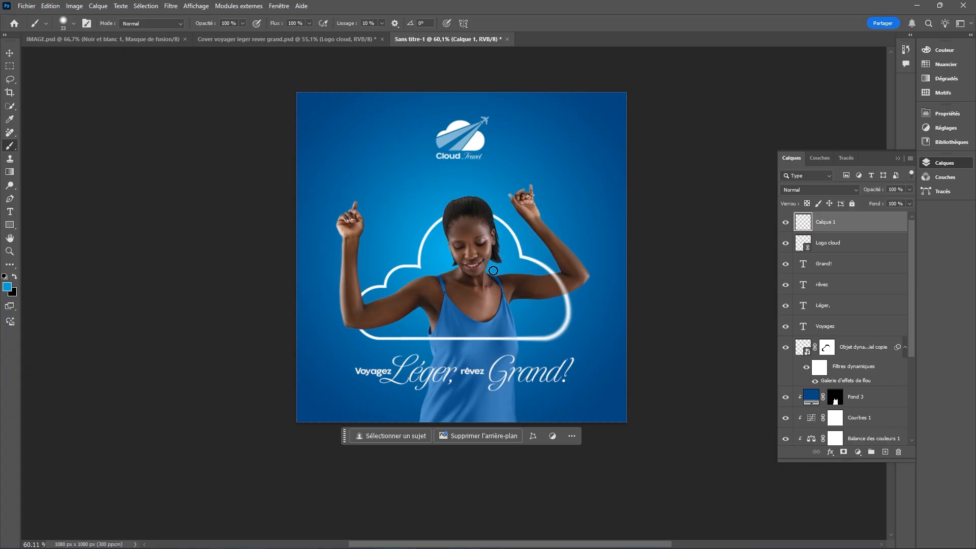
right_click(513, 219)
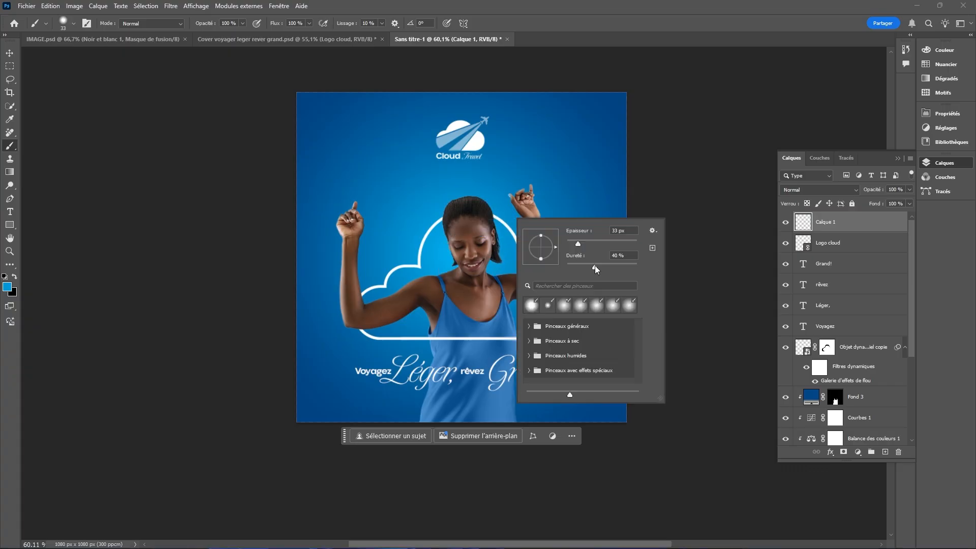
mouse_move(595, 266)
mouse_down()
mouse_move(548, 268)
mouse_move(608, 245)
mouse_up()
click(507, 266)
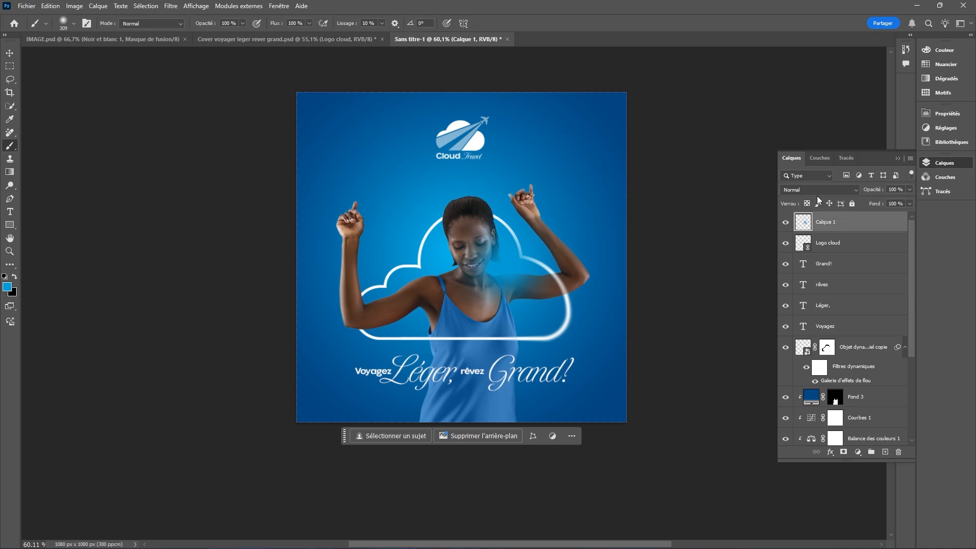
Step: Set the blue glow layer's blend mode to Superposition and scale it to about 56% beside the woman's neck
click(855, 188)
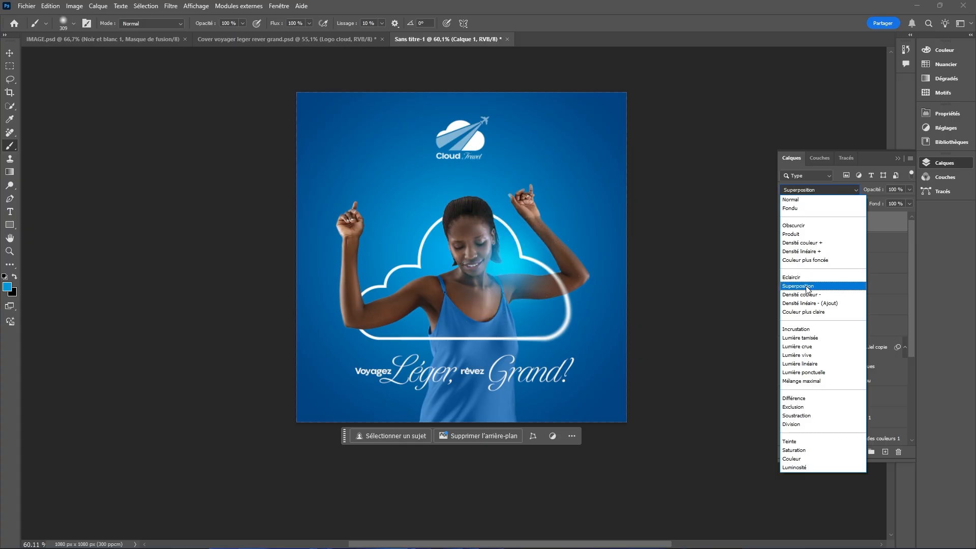
click(808, 287)
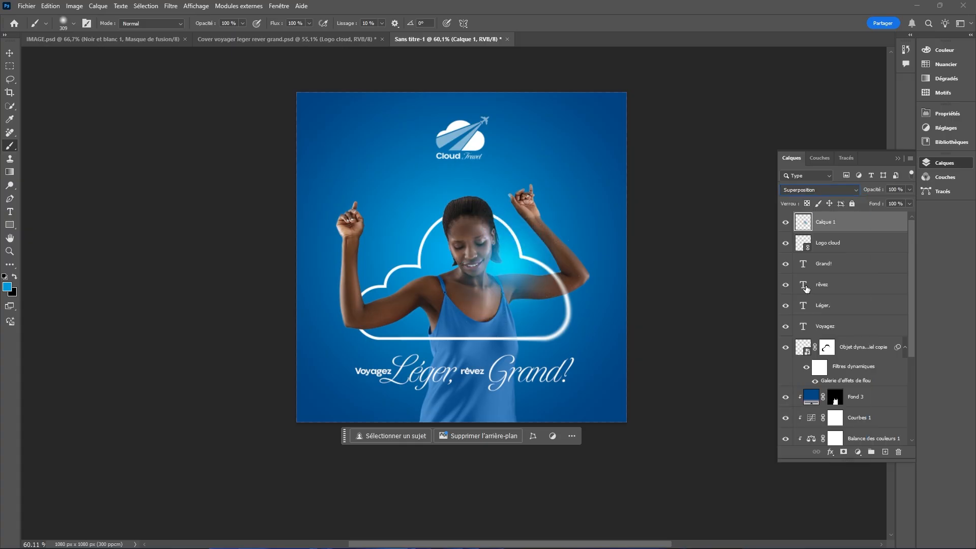
click(9, 53)
drag(579, 267, 569, 266)
drag(508, 261, 510, 262)
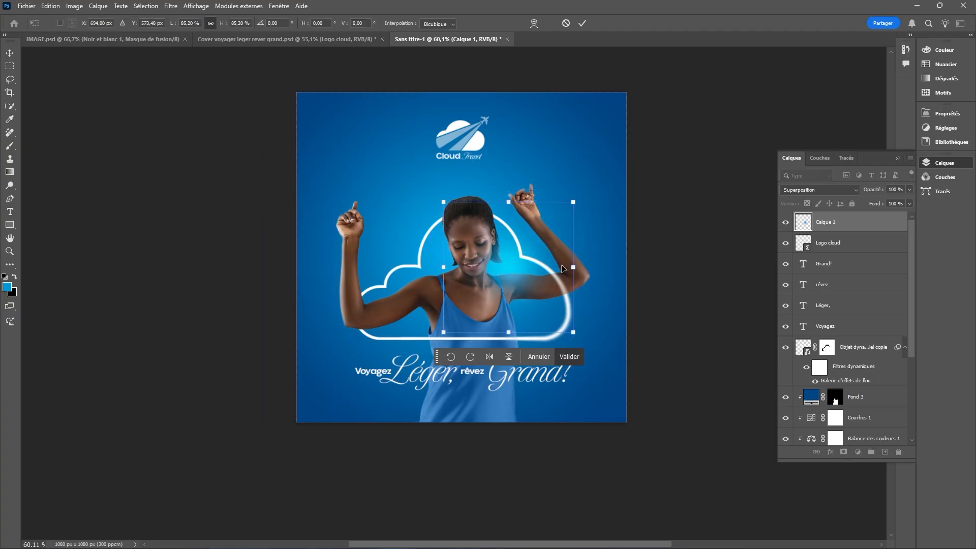
drag(573, 267, 552, 268)
drag(514, 270, 545, 268)
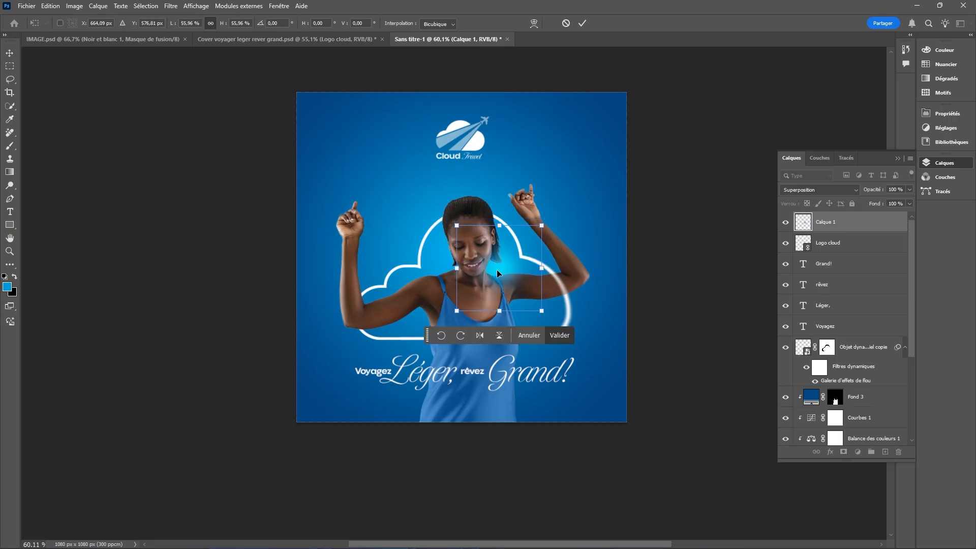
key(Return)
Step: Place the glow layer beneath the woman's layer, enlarge it widely and shift it down behind her waist
drag(861, 222, 867, 363)
drag(542, 268, 666, 271)
drag(507, 267, 506, 341)
key(Return)
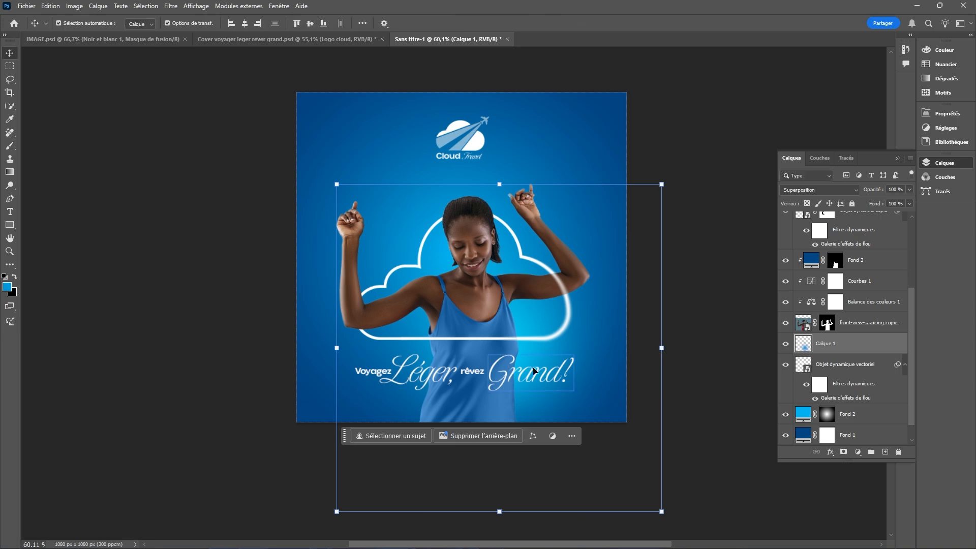
Step: Duplicate the glow behind the woman's bent arm, scale the copy to about 53%, lower its opacity to 30% and deselect it
drag(524, 316, 422, 263)
drag(560, 285, 485, 282)
drag(404, 283, 423, 295)
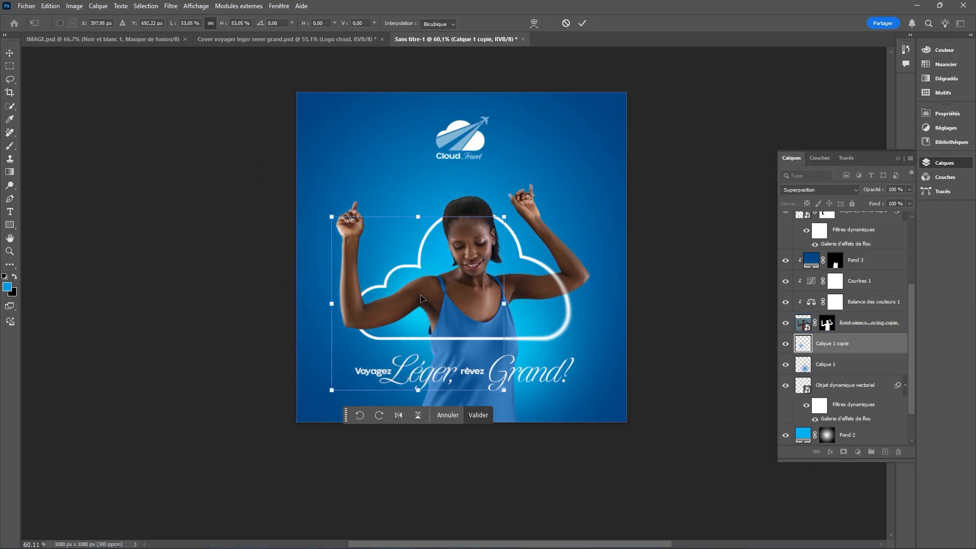
key(Return)
click(909, 191)
drag(908, 195, 876, 204)
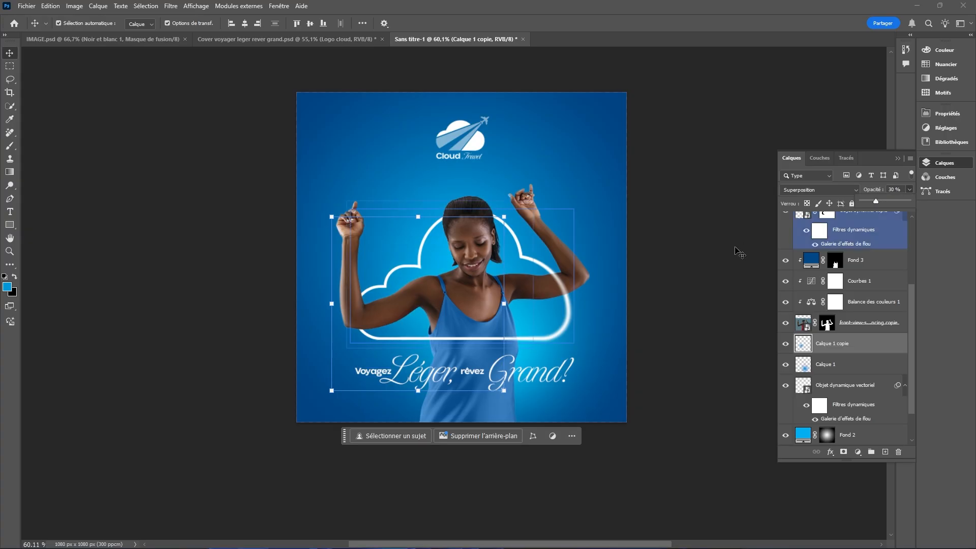
click(647, 261)
drag(686, 264, 673, 276)
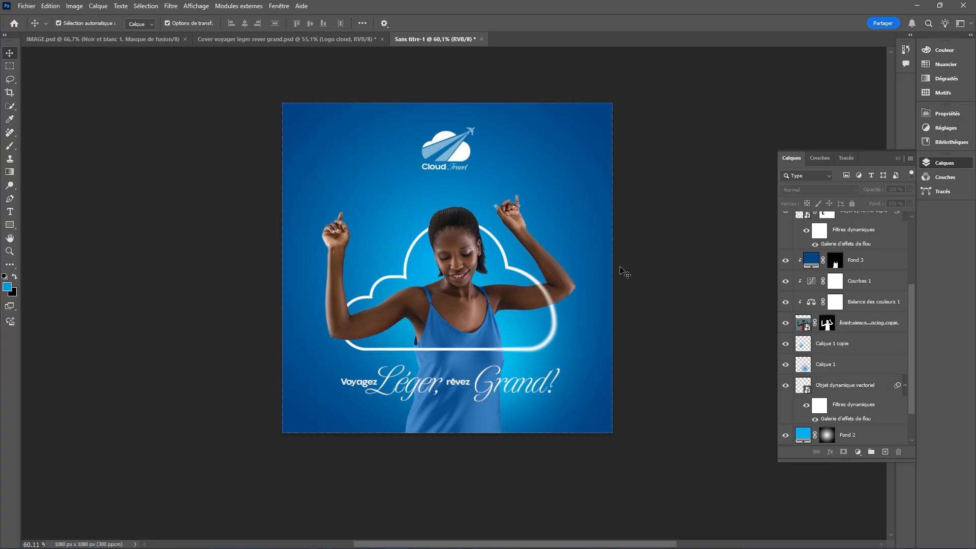
Step: Save the composition as a Photoshop file named Travel in the DETOURAGE folder, with maximised compatibility
click(26, 7)
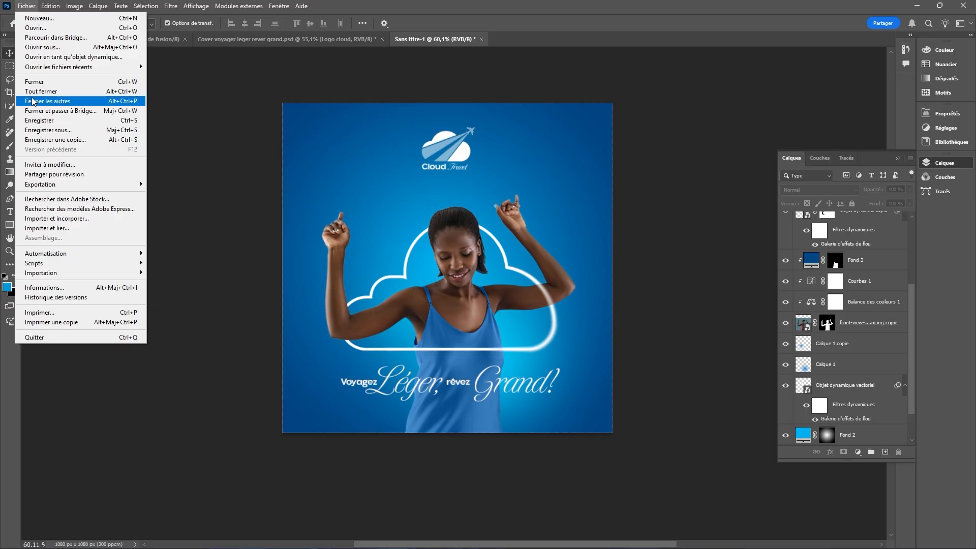
click(57, 121)
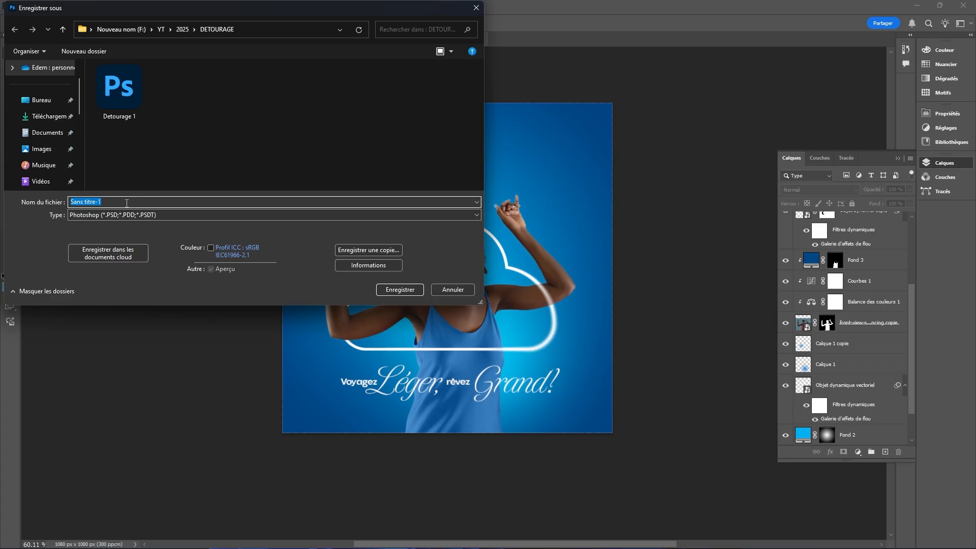
text(Travel)
click(412, 290)
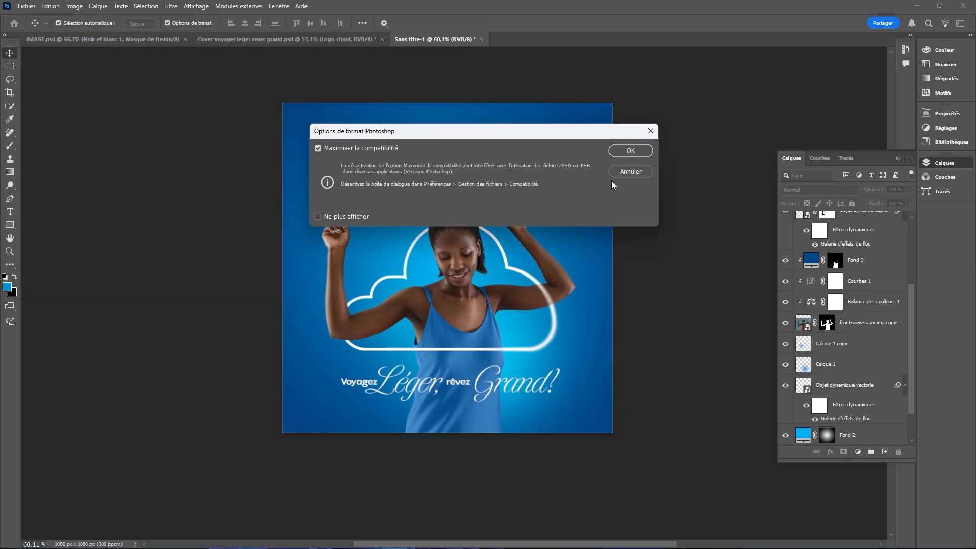
click(629, 151)
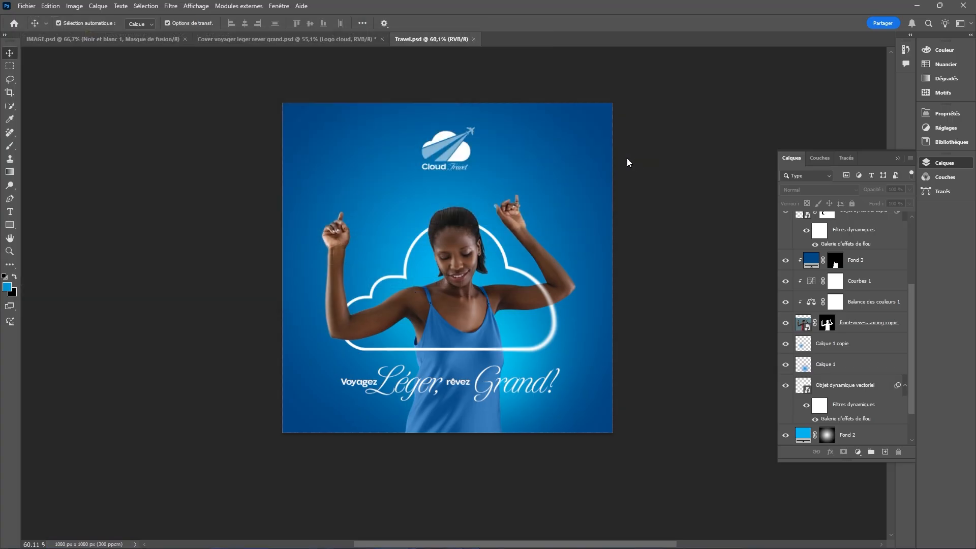